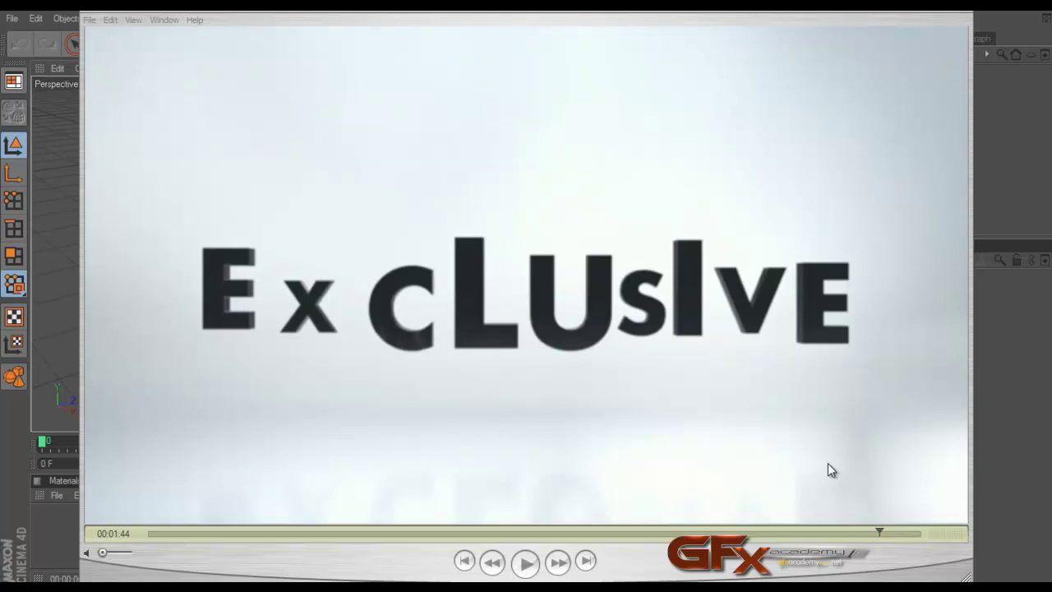
Play the reference clip of the EXCLUSIVE title, pause it at 00:01:47 to study the attached wires, and put the player away.
{"action": "left_click", "coordinate": [805, 502]}
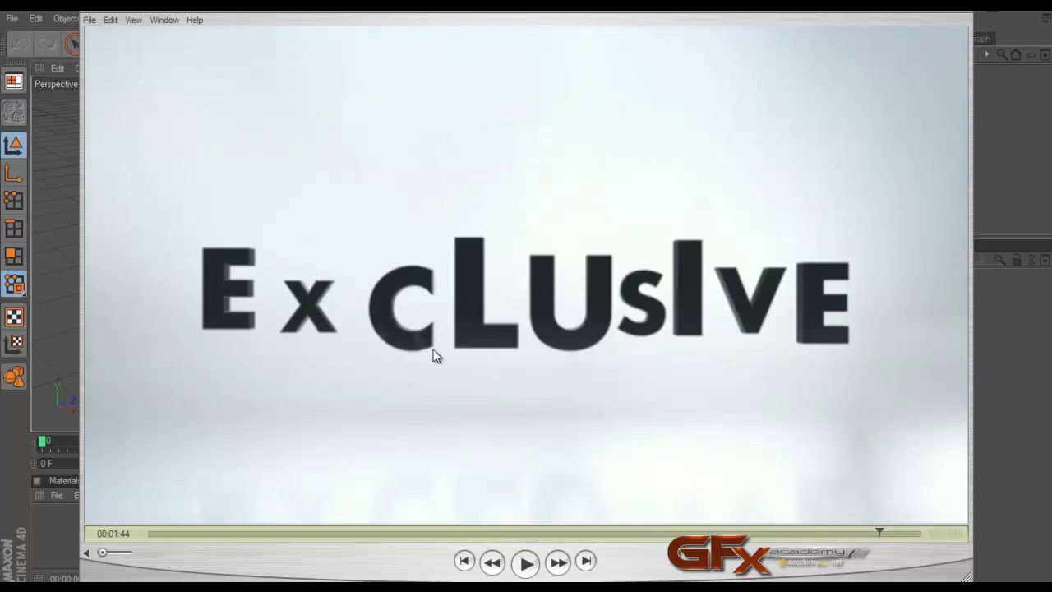
{"action": "left_click", "coordinate": [525, 573]}
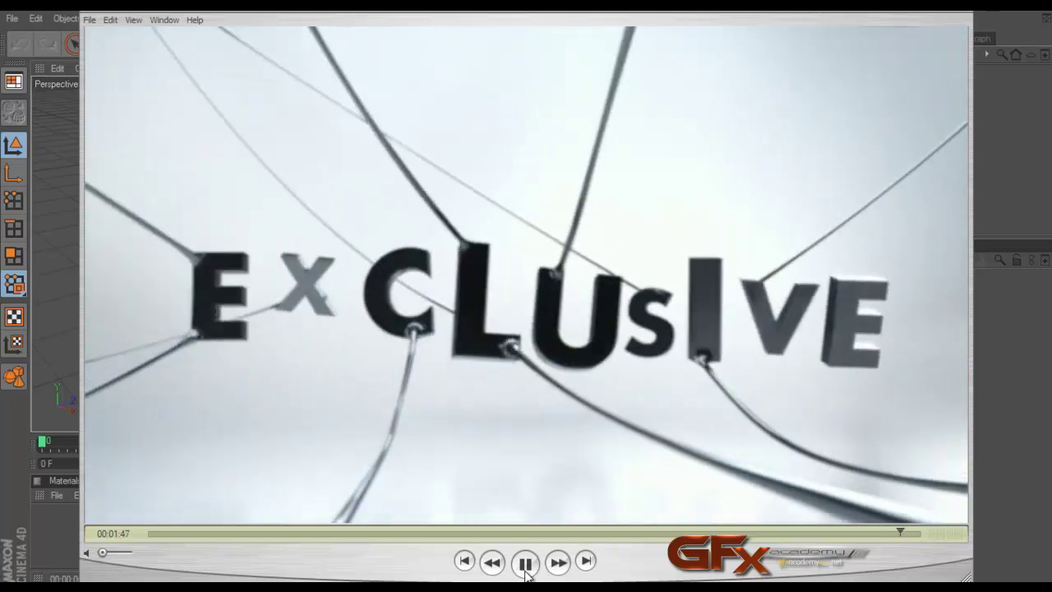
{"action": "left_click", "coordinate": [526, 566]}
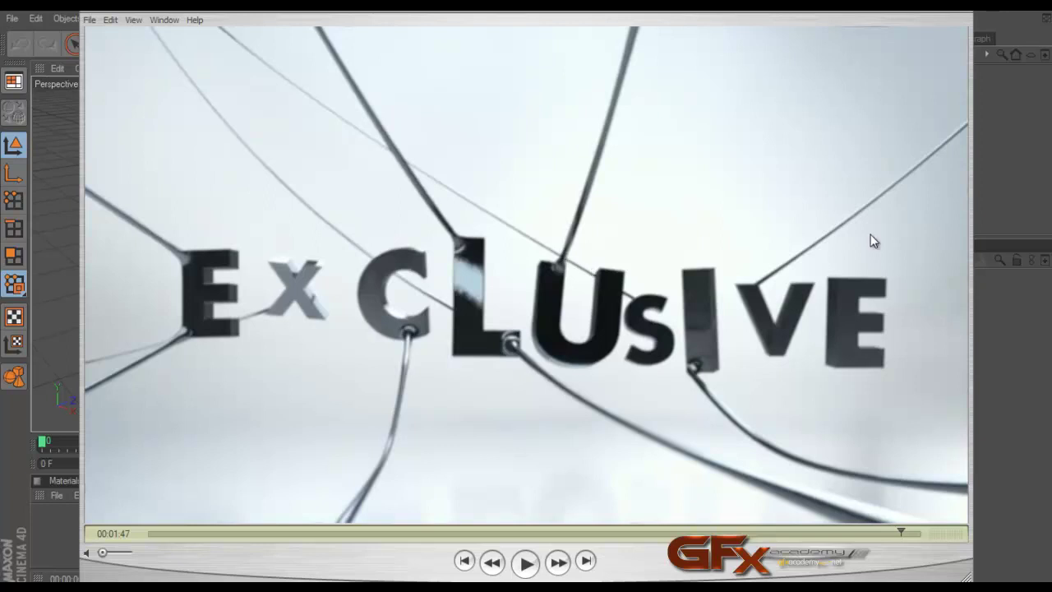
{"action": "left_click", "coordinate": [934, 14]}
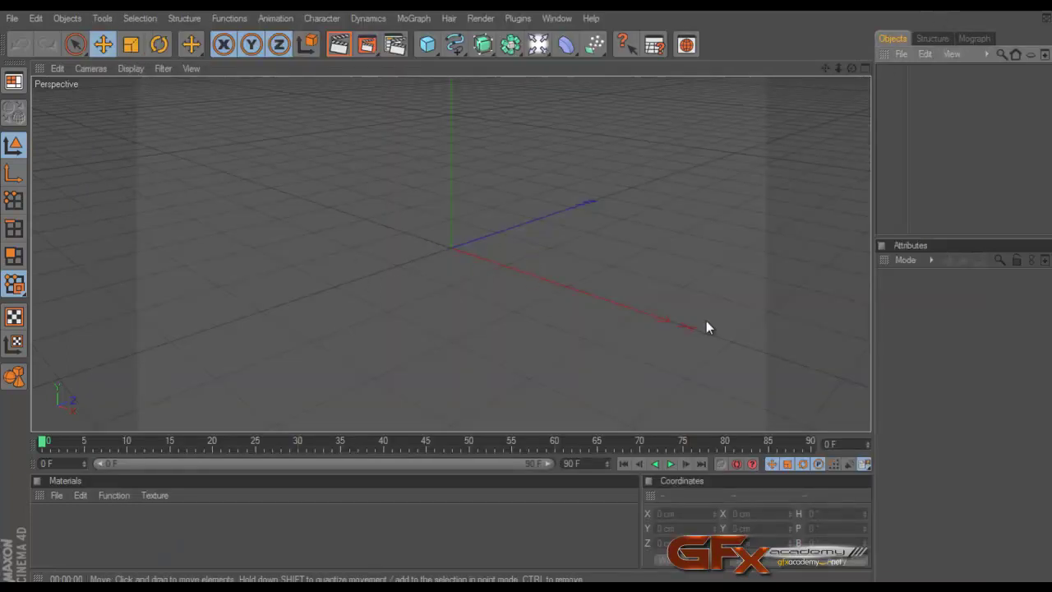
Add a sphere with a 25 cm radius and move it to about X -208 cm, Y 73 cm.
{"action": "left_click_drag", "start_coordinate": [872, 342], "coordinate": [799, 337]}
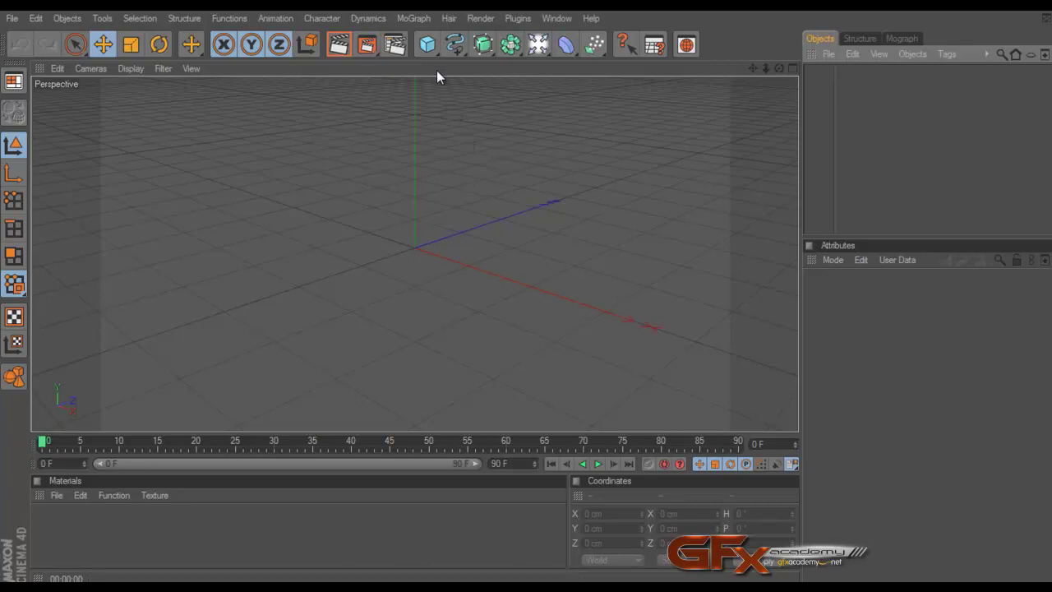
{"action": "left_click_drag", "start_coordinate": [433, 55], "coordinate": [542, 66]}
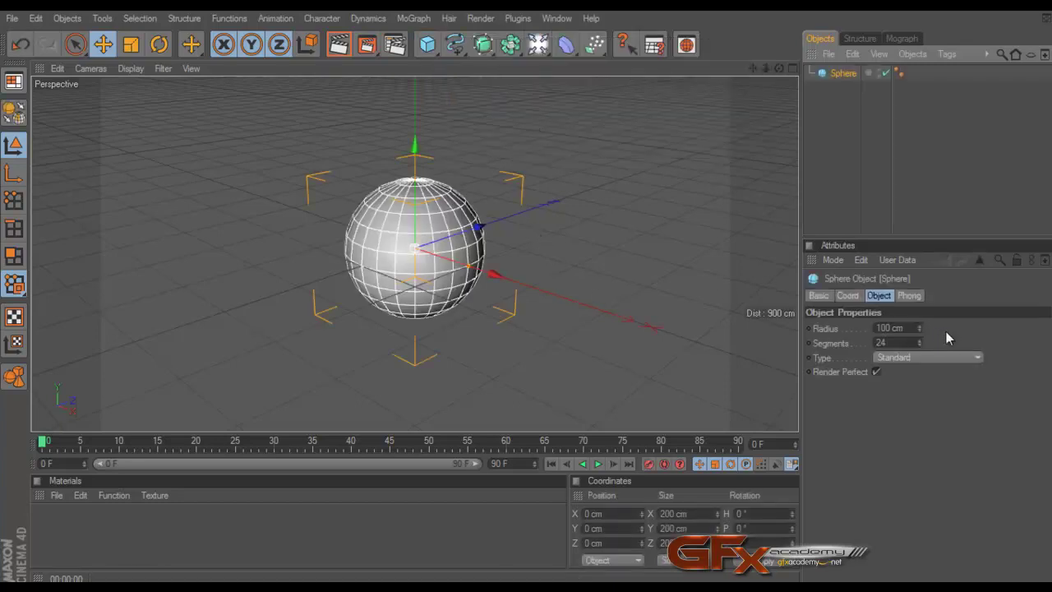
{"action": "left_click_drag", "start_coordinate": [921, 330], "coordinate": [918, 331]}
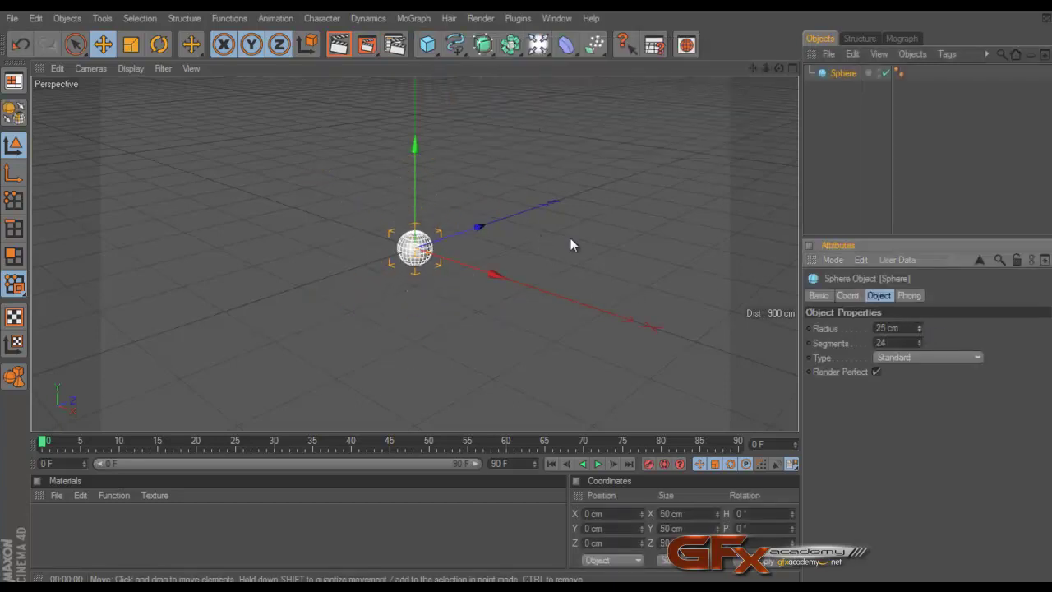
{"action": "left_click_drag", "start_coordinate": [526, 294], "coordinate": [393, 195]}
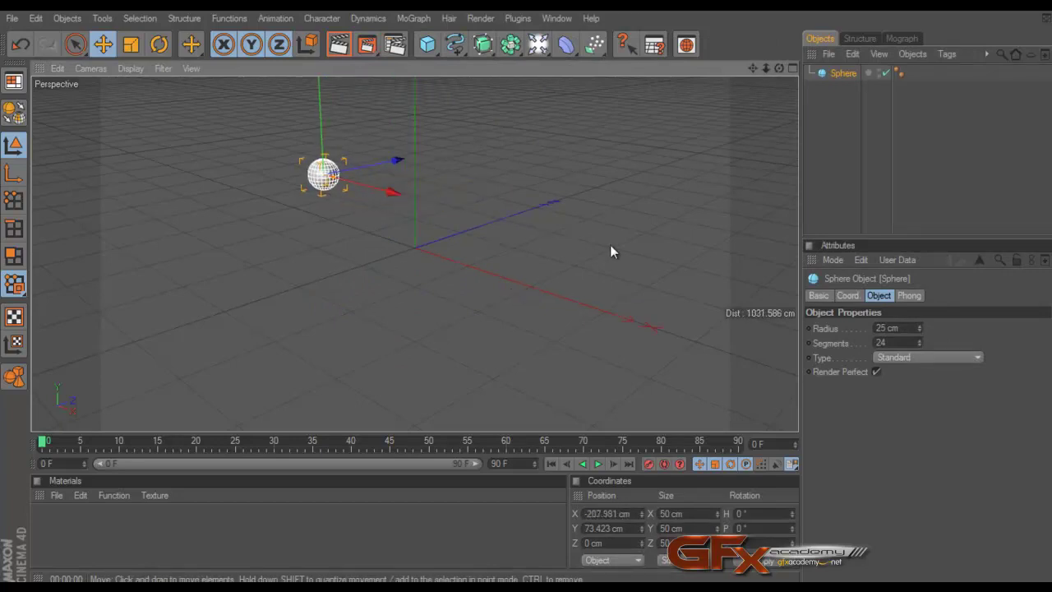
Rename the sphere as Still.
{"action": "left_click", "coordinate": [843, 72]}
{"action": "double_click", "coordinate": [843, 72]}
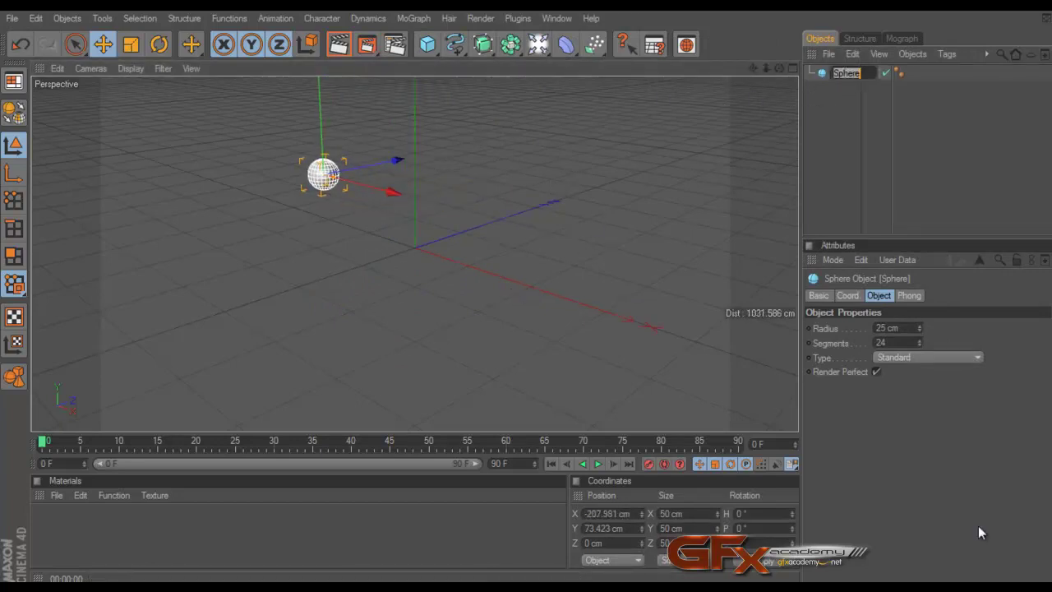
{"action": "type", "text": "Still"}
{"action": "key", "text": "Return"}
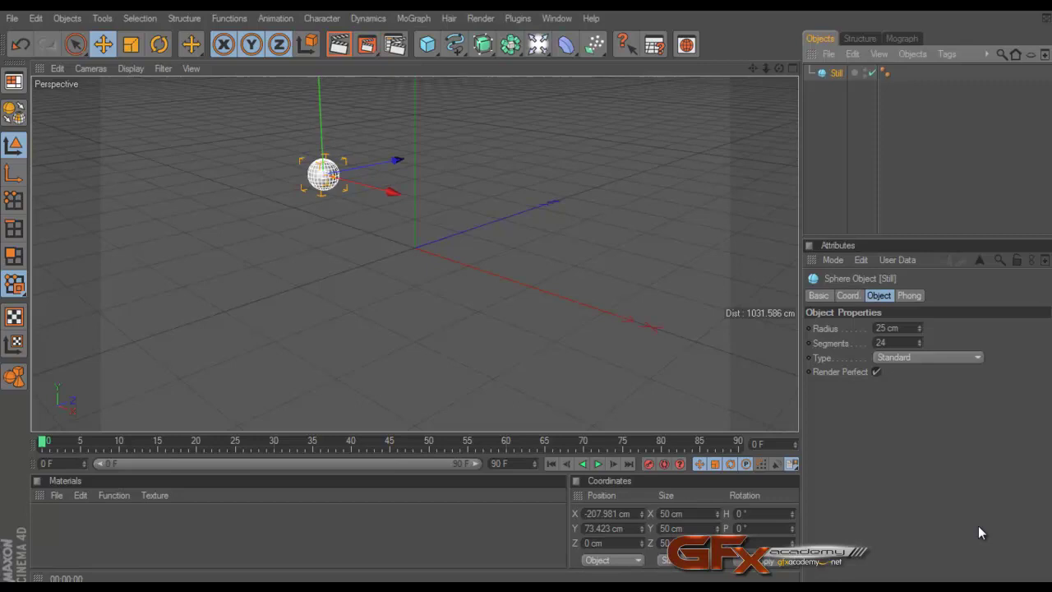
{"action": "left_click", "coordinate": [978, 533]}
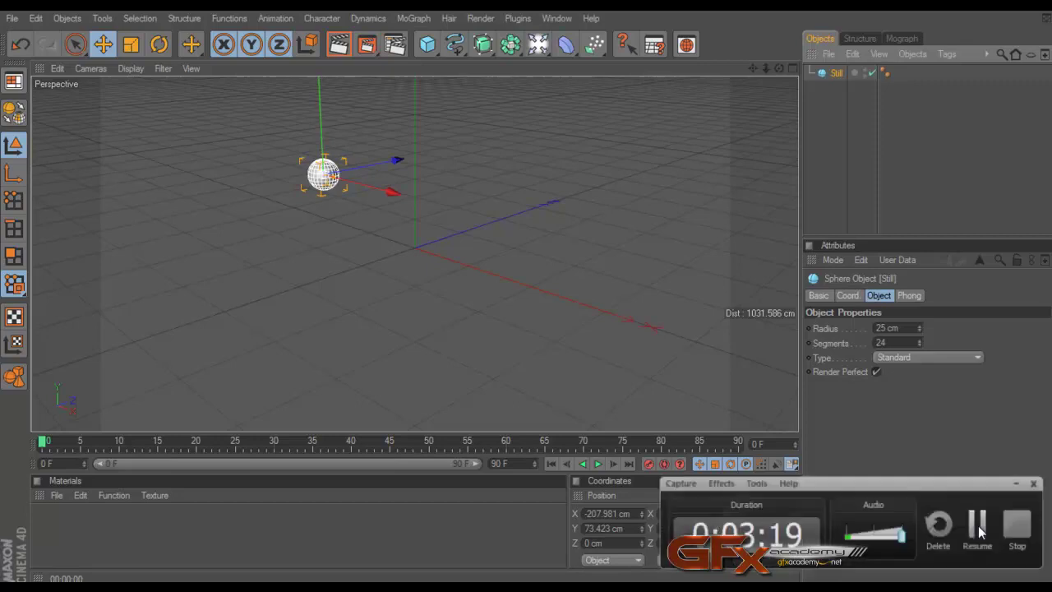
Duplicate the Still sphere and rename the copy as move.
{"action": "left_click_drag", "start_coordinate": [833, 83], "coordinate": [834, 91], "text": "ctrl"}
{"action": "double_click", "coordinate": [833, 87]}
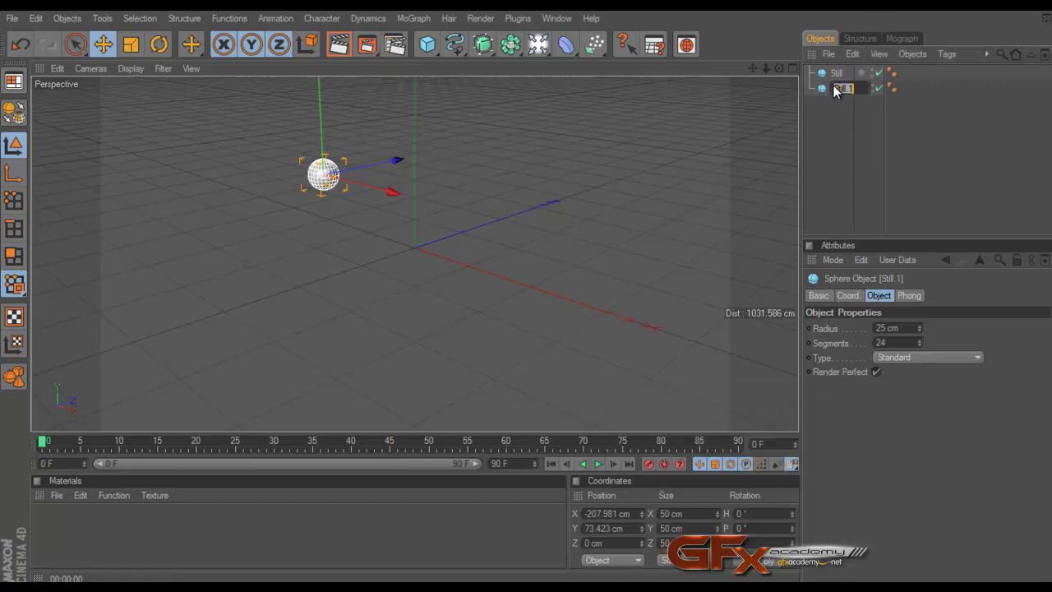
{"action": "type", "text": "move"}
{"action": "key", "text": "Return"}
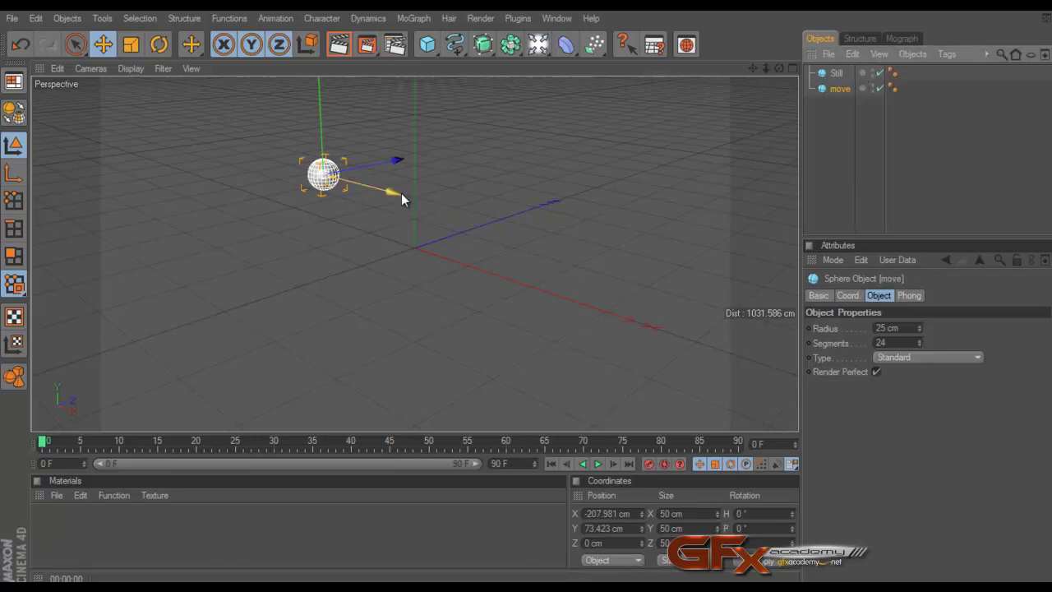
Shift the move sphere along the X axis to about -128 cm, leaving a gap beside the Still sphere.
{"action": "left_click_drag", "start_coordinate": [399, 193], "coordinate": [529, 295]}
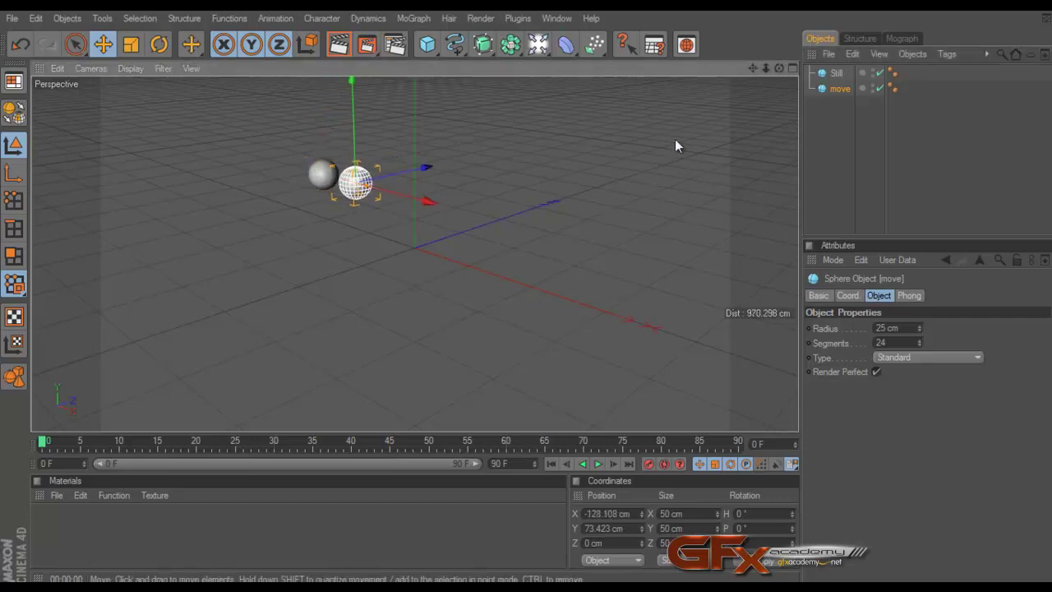
{"action": "left_click_drag", "start_coordinate": [779, 69], "coordinate": [528, 296]}
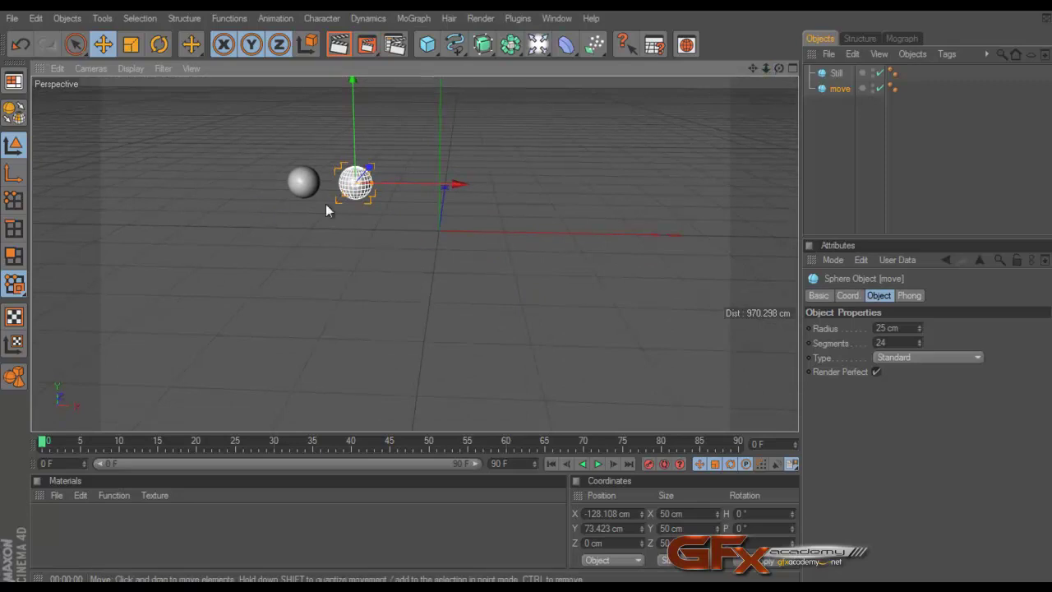
{"action": "left_click_drag", "start_coordinate": [326, 208], "coordinate": [395, 197], "text": "alt"}
{"action": "left_click_drag", "start_coordinate": [767, 70], "coordinate": [542, 302]}
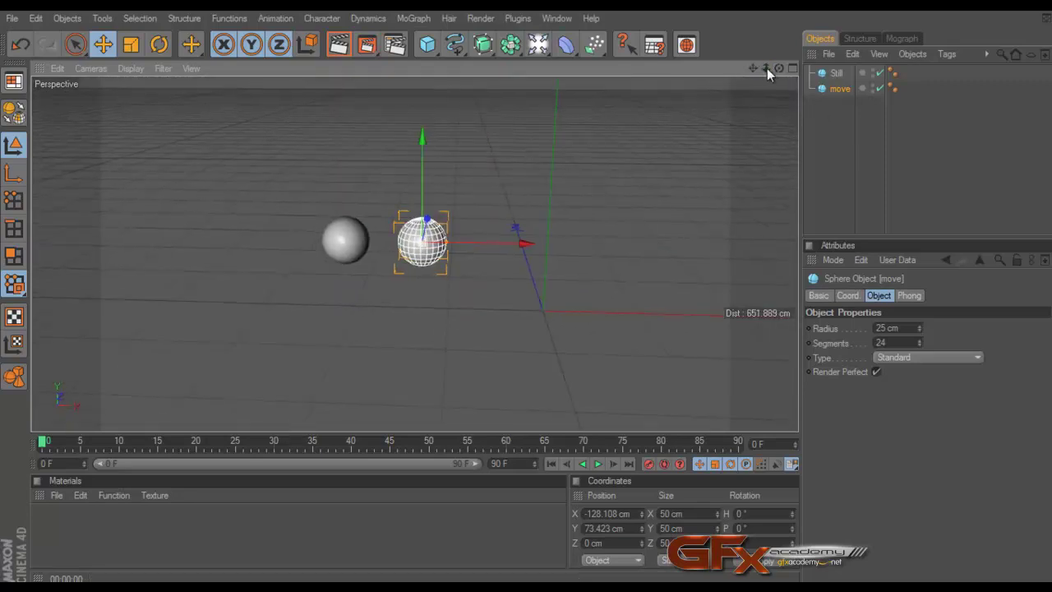
{"action": "left_click_drag", "start_coordinate": [767, 68], "coordinate": [533, 289]}
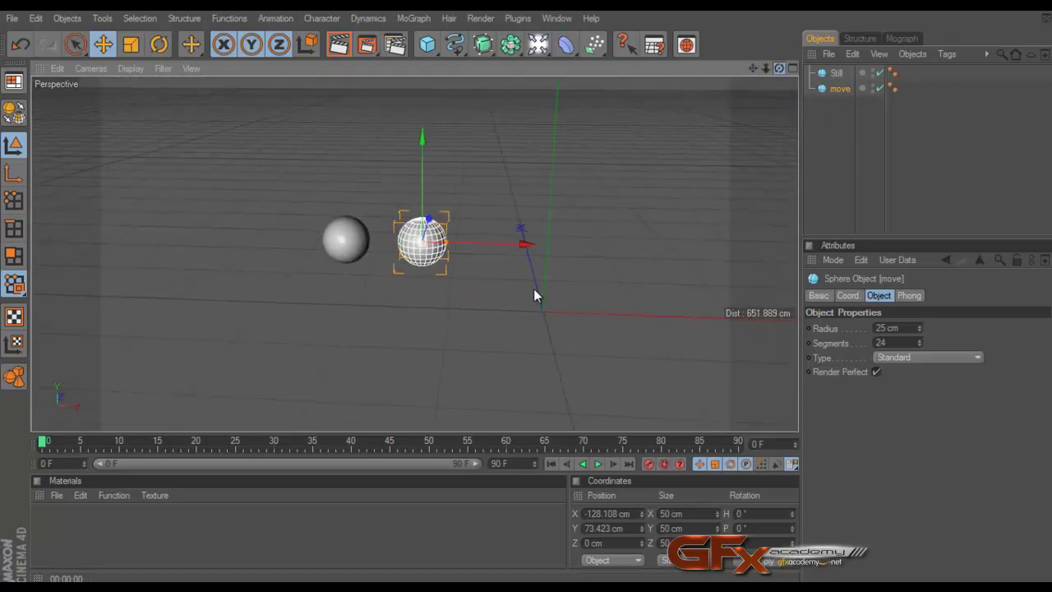
In the Top view, draw a four-point zigzag Bezier spline from the move sphere to the Still sphere.
{"action": "left_click", "coordinate": [792, 69]}
{"action": "left_click", "coordinate": [793, 68]}
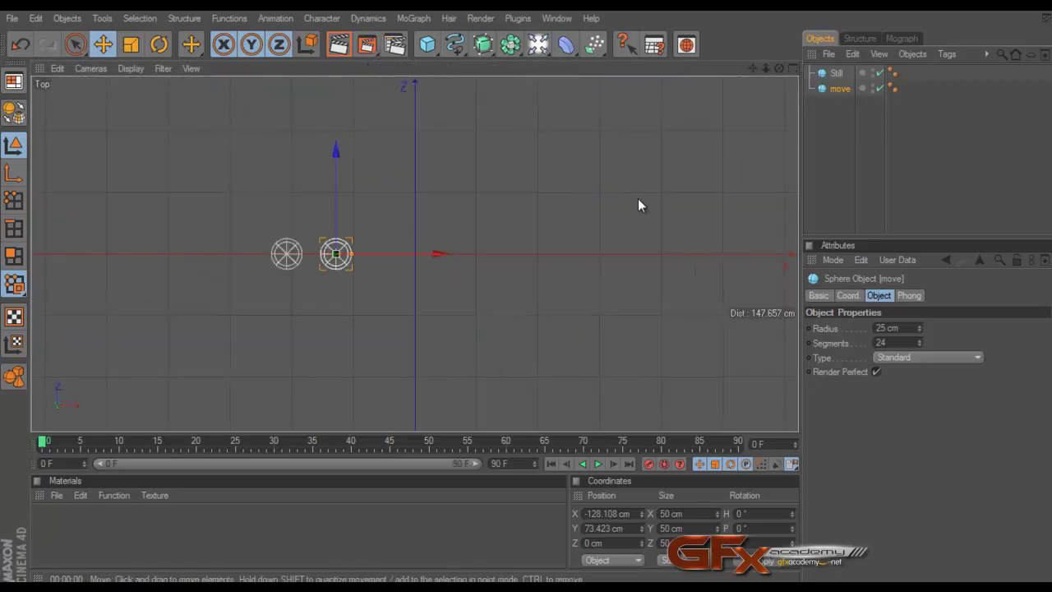
{"action": "scroll", "coordinate": [638, 198], "scroll_direction": "up", "scroll_amount": 3}
{"action": "mouse_move", "coordinate": [536, 305]}
{"action": "middle_mouse_down", "text": "alt"}
{"action": "mouse_move", "coordinate": [529, 296]}
{"action": "mouse_move", "coordinate": [655, 148]}
{"action": "mouse_move", "coordinate": [715, 129]}
{"action": "mouse_move", "coordinate": [750, 76]}
{"action": "mouse_move", "coordinate": [531, 295]}
{"action": "middle_mouse_up", "text": "alt"}
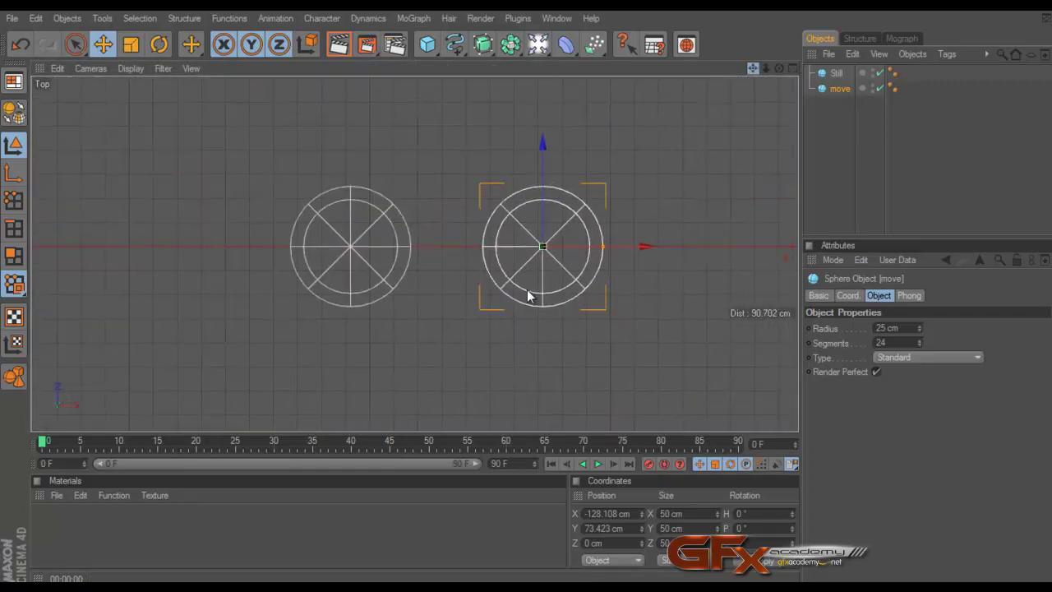
{"action": "left_click", "coordinate": [457, 45]}
{"action": "left_click", "coordinate": [587, 60]}
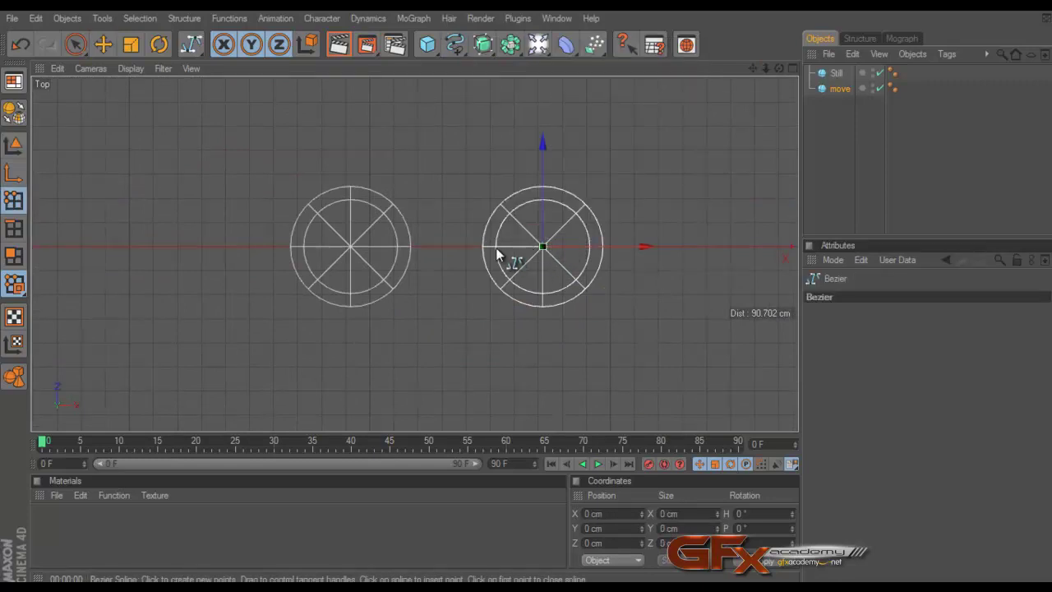
{"action": "left_click", "coordinate": [495, 246]}
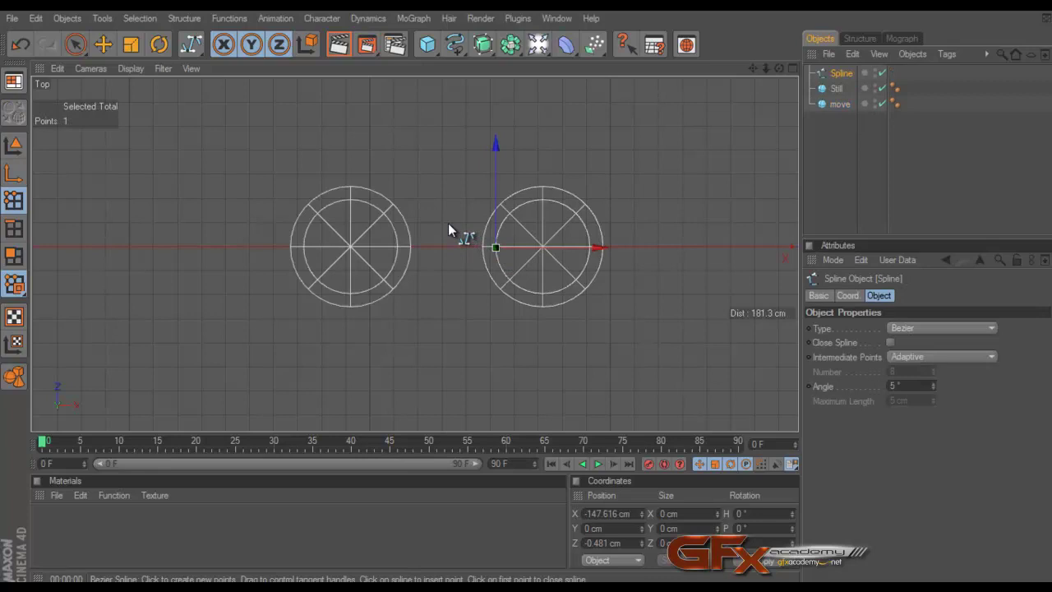
{"action": "left_click", "coordinate": [457, 230]}
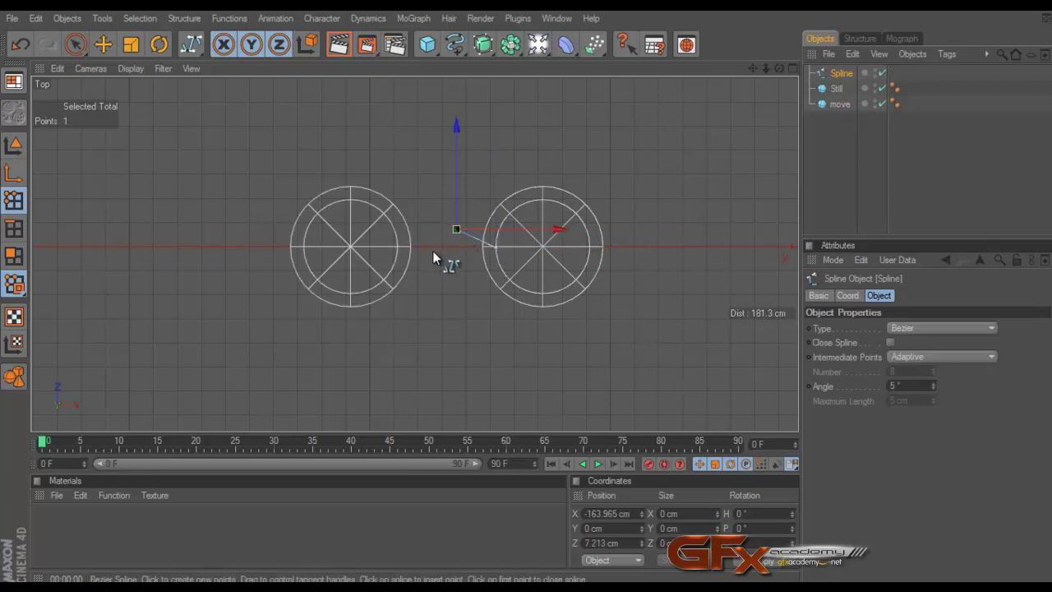
{"action": "left_click", "coordinate": [432, 251]}
{"action": "left_click", "coordinate": [397, 243]}
Center the spline's axis on its geometry and raise the spline in the Front view to about Y 73.6 cm, level with the spheres.
{"action": "left_click", "coordinate": [793, 69]}
{"action": "left_click", "coordinate": [789, 256]}
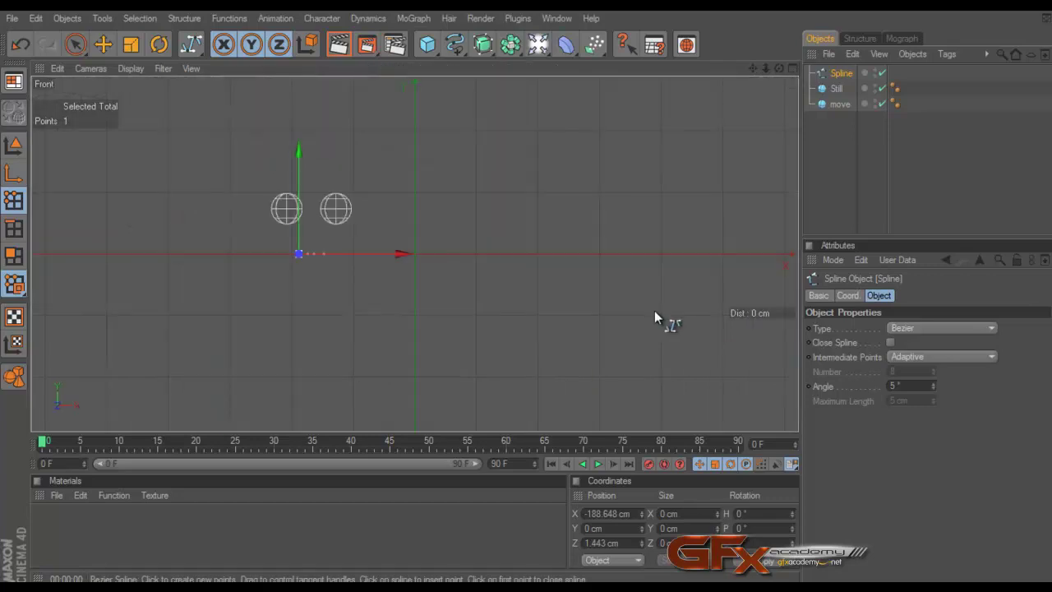
{"action": "scroll", "coordinate": [650, 315], "scroll_direction": "up", "scroll_amount": 3}
{"action": "scroll", "coordinate": [760, 134], "scroll_direction": "up", "scroll_amount": 3}
{"action": "scroll", "coordinate": [534, 298], "scroll_direction": "down", "scroll_amount": 2}
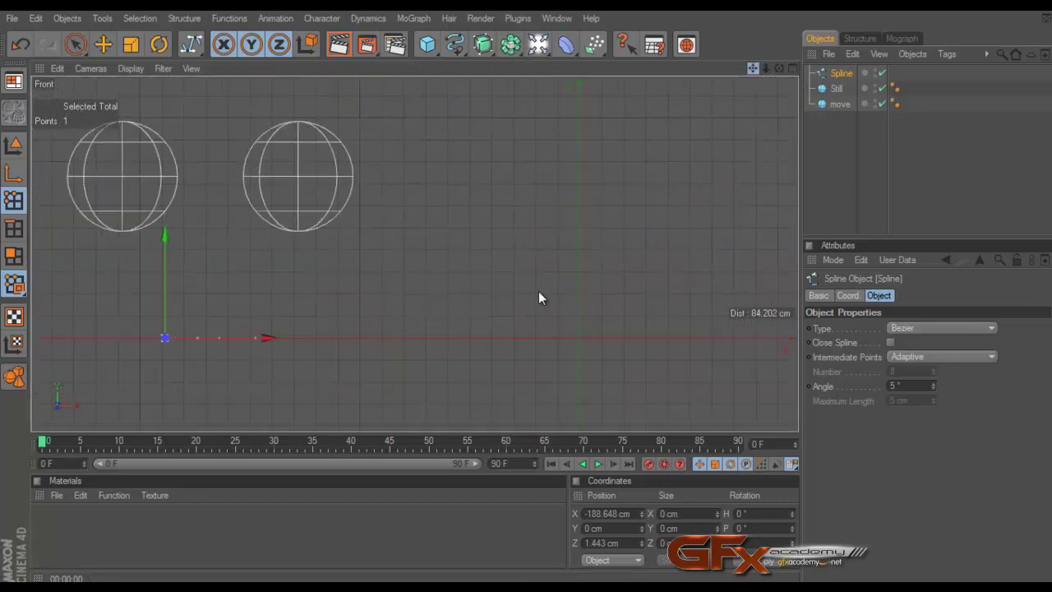
{"action": "middle_click_drag", "start_coordinate": [538, 298], "coordinate": [596, 304], "text": "alt"}
{"action": "left_click", "coordinate": [13, 145]}
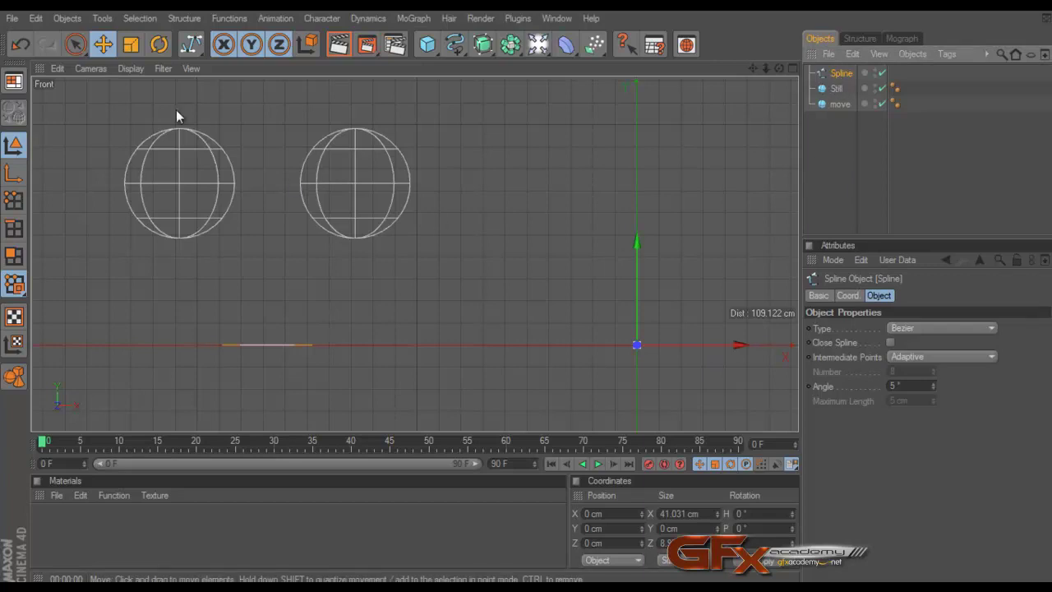
{"action": "left_click", "coordinate": [174, 20]}
{"action": "mouse_move", "coordinate": [285, 61]}
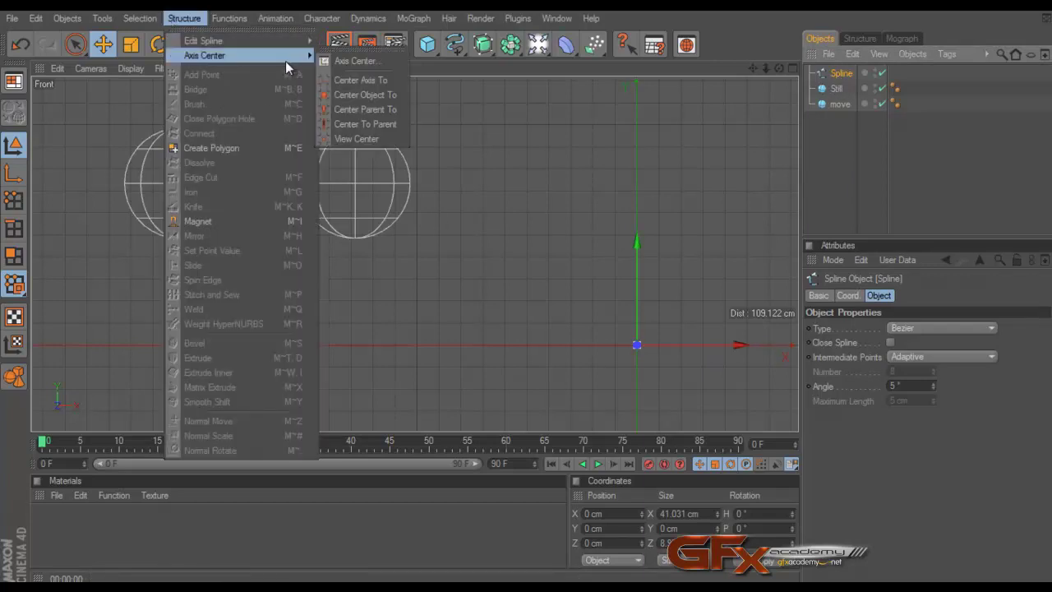
{"action": "left_click", "coordinate": [354, 79]}
{"action": "left_click_drag", "start_coordinate": [525, 281], "coordinate": [526, 289]}
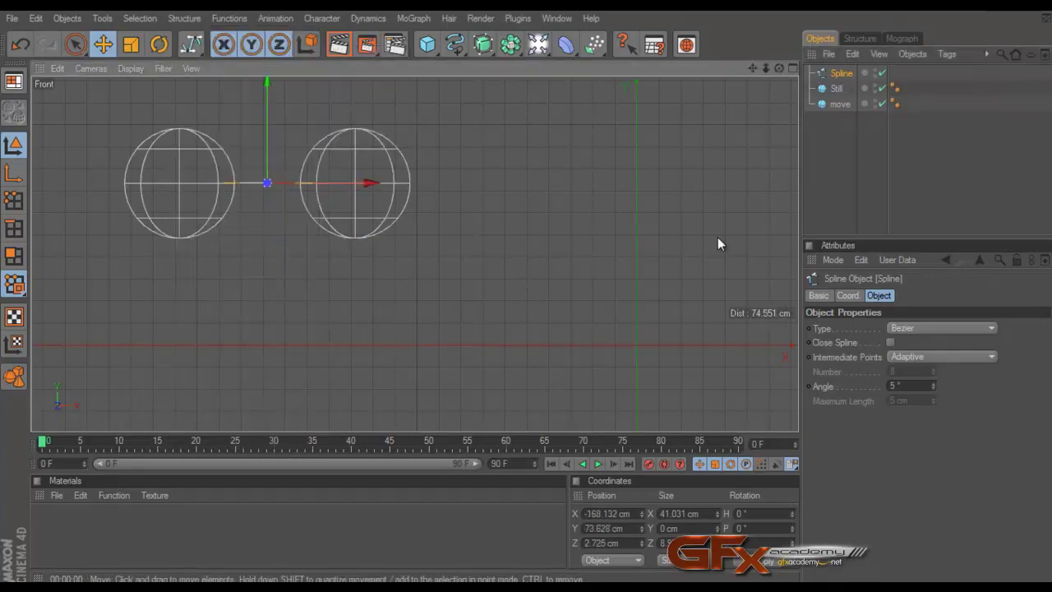
Examine in the Perspective view how the spline runs between the Still and move spheres.
{"action": "middle_click", "coordinate": [792, 95]}
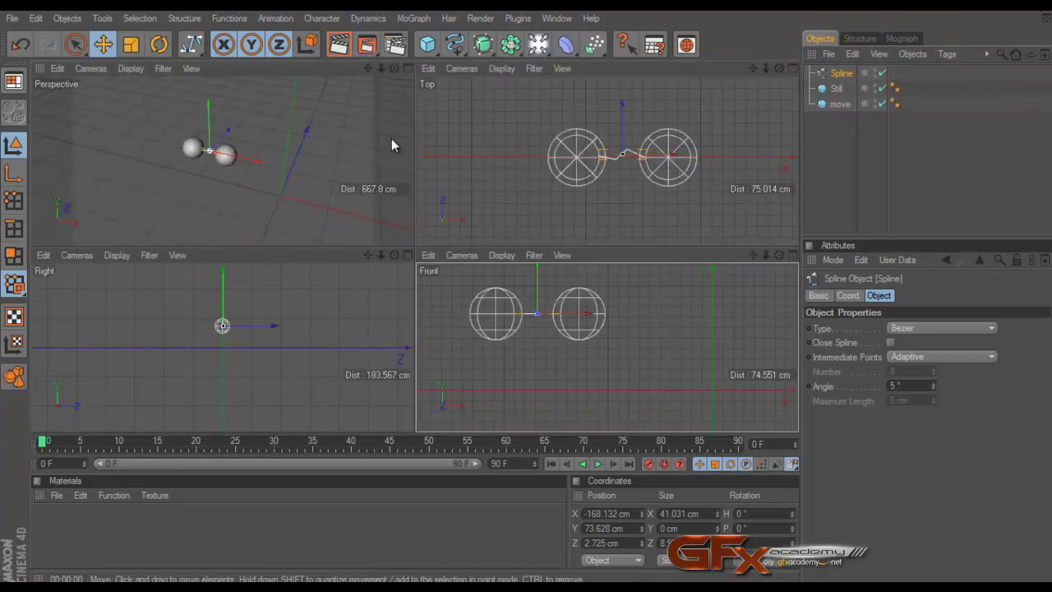
{"action": "middle_click", "coordinate": [398, 93]}
{"action": "scroll", "coordinate": [581, 168], "scroll_direction": "up", "scroll_amount": 6}
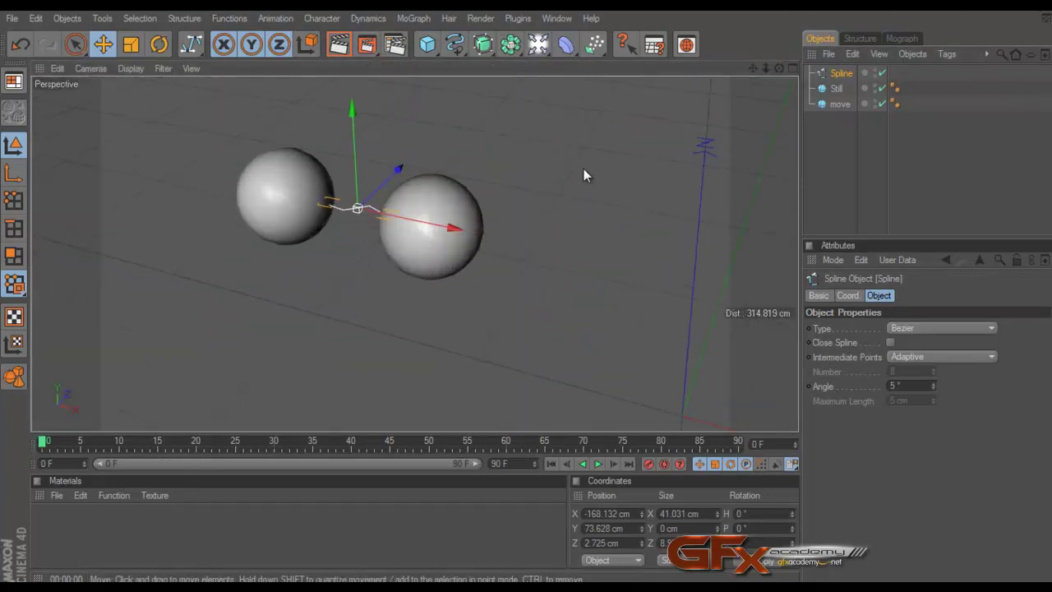
{"action": "left_click_drag", "start_coordinate": [753, 69], "coordinate": [383, 271]}
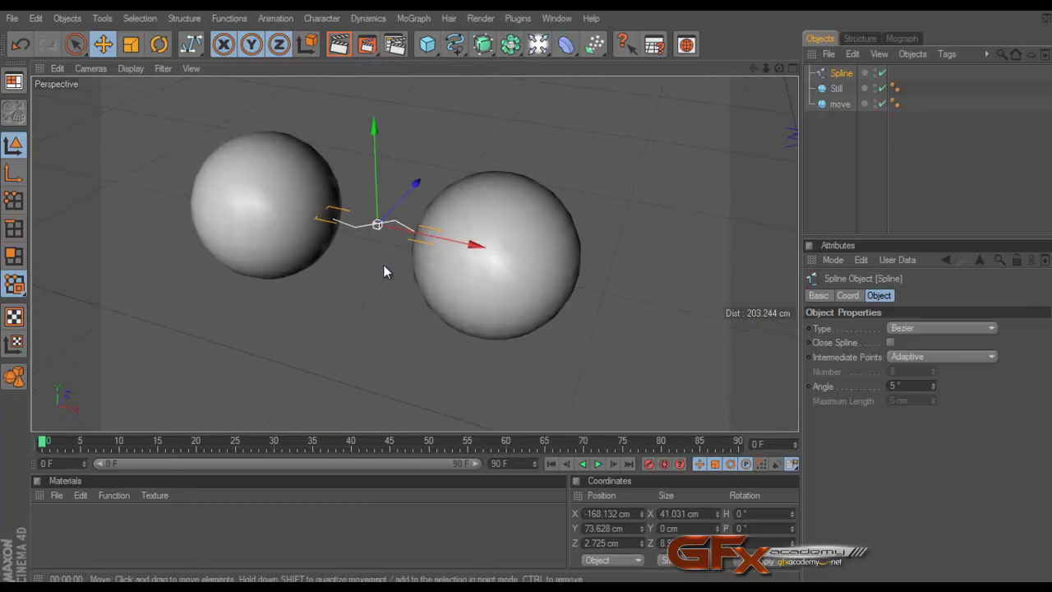
{"action": "left_click", "coordinate": [836, 166]}
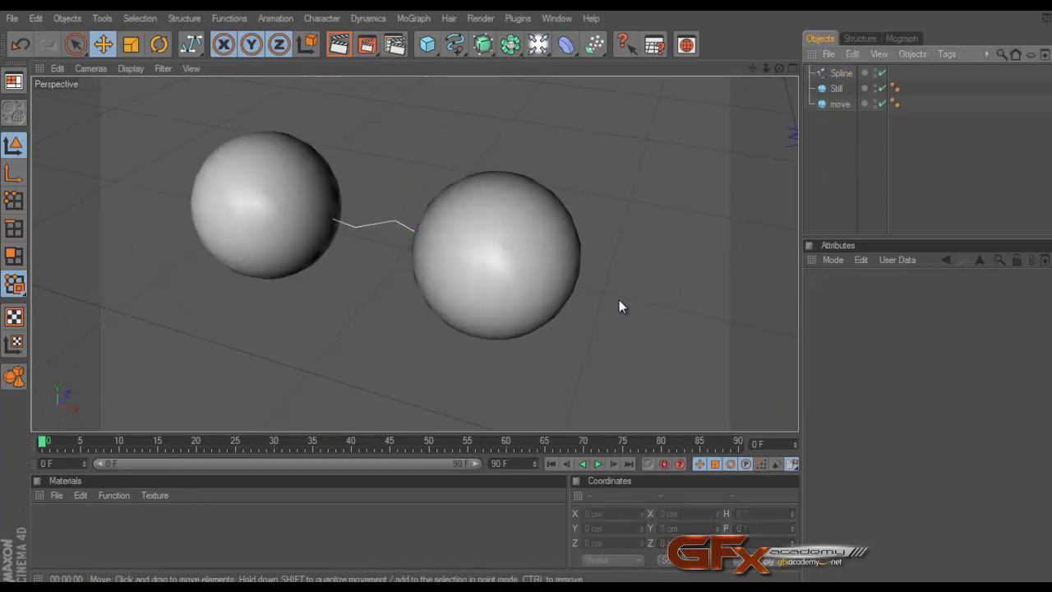
{"action": "left_click_drag", "start_coordinate": [778, 68], "coordinate": [527, 292]}
{"action": "left_click", "coordinate": [473, 292]}
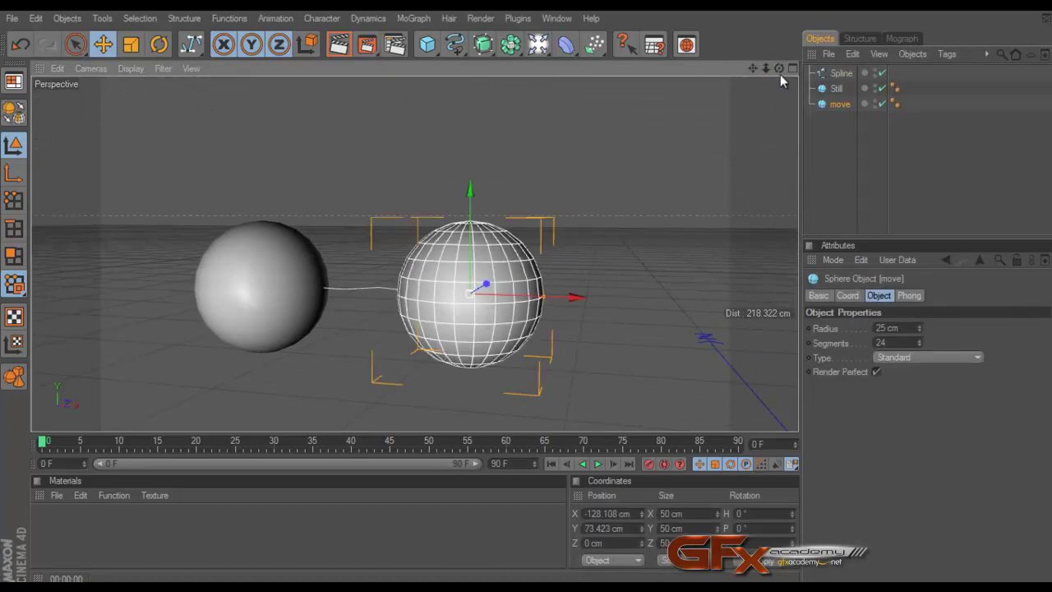
{"action": "left_click_drag", "start_coordinate": [779, 68], "coordinate": [530, 295]}
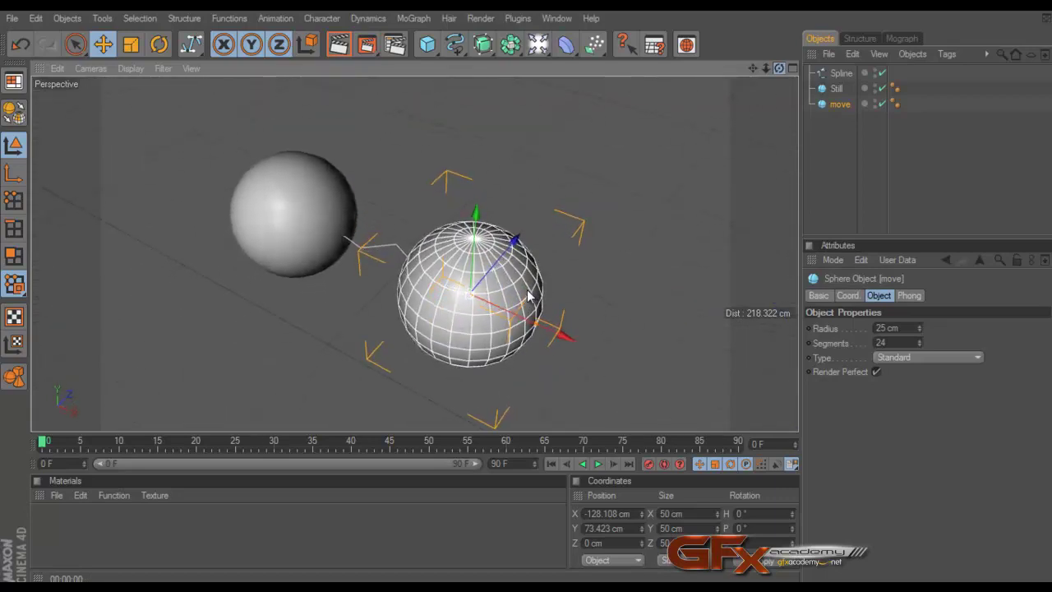
Disable the Still and move spheres and select the spline.
{"action": "left_click", "coordinate": [881, 88]}
{"action": "left_click", "coordinate": [881, 104]}
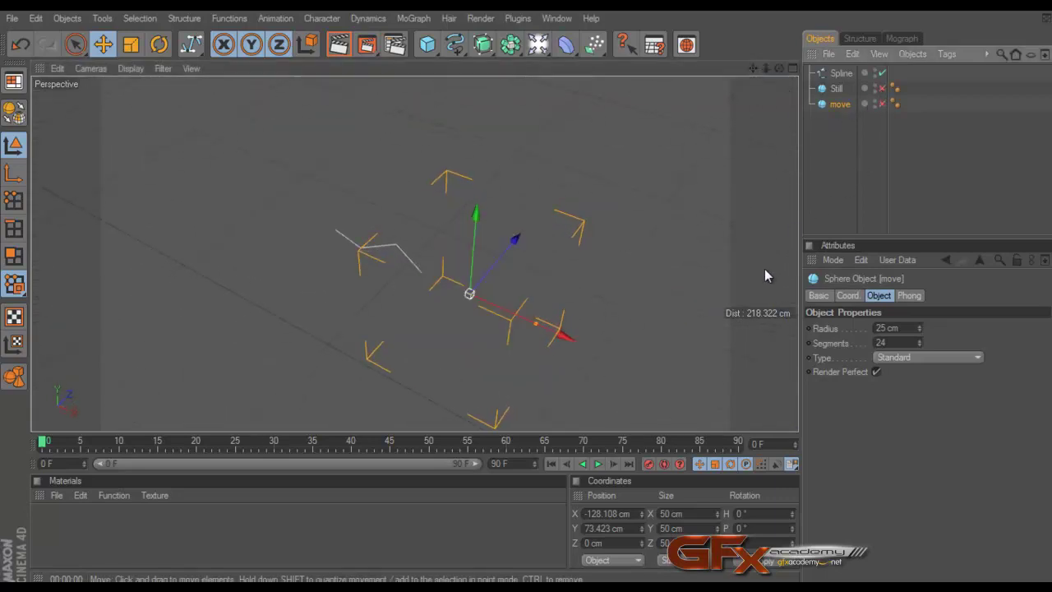
{"action": "left_click_drag", "start_coordinate": [773, 86], "coordinate": [526, 304], "text": "alt"}
{"action": "left_click", "coordinate": [838, 74]}
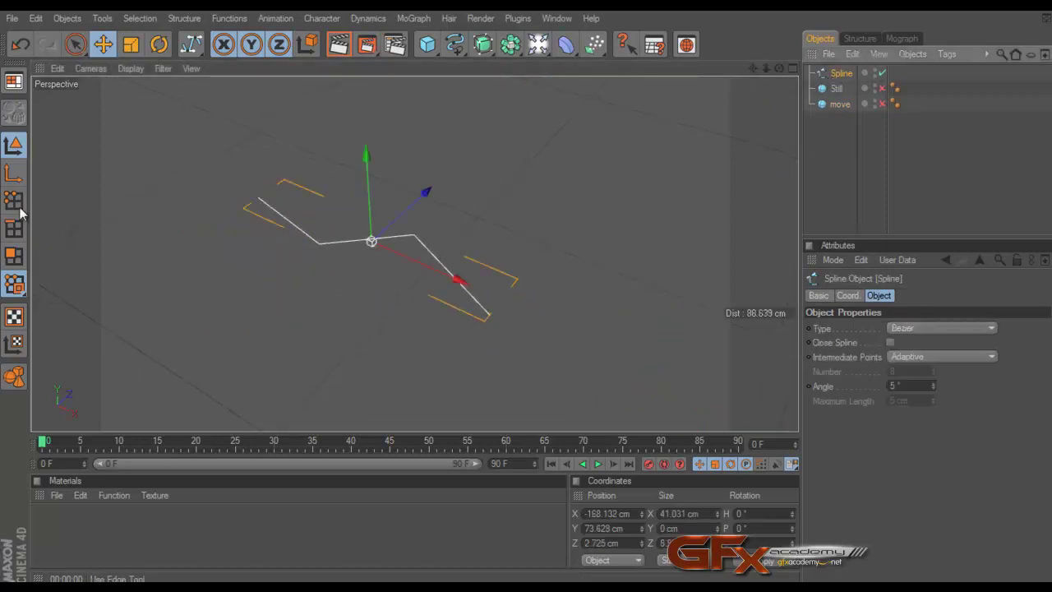
Examine the spline's four points one by one in point mode, comparing both end points with the two inner corners.
{"action": "key", "text": "Return"}
{"action": "left_click", "coordinate": [489, 315]}
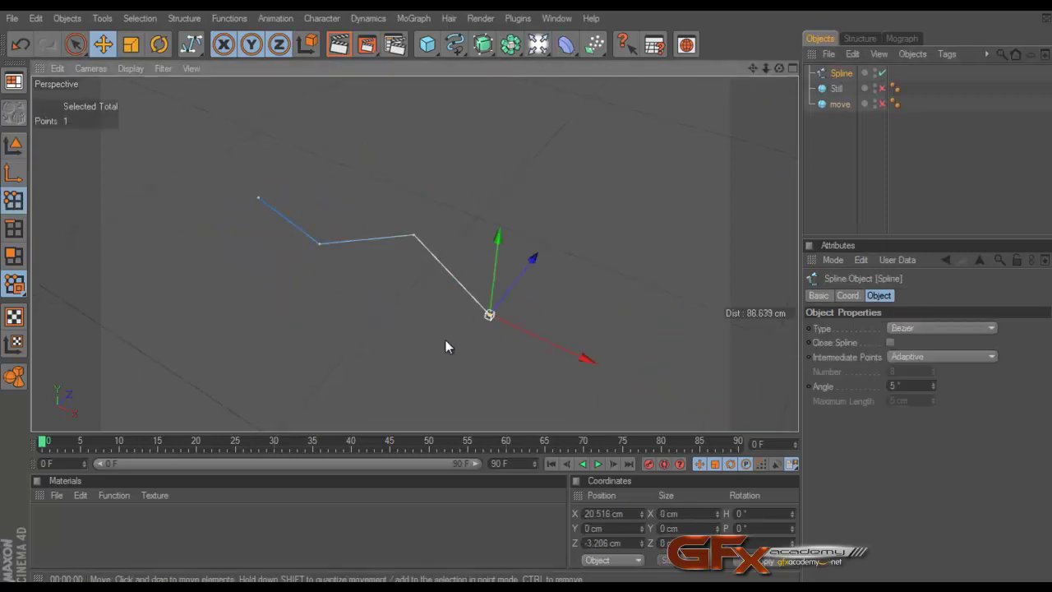
{"action": "left_click", "coordinate": [414, 236]}
{"action": "left_click", "coordinate": [320, 244]}
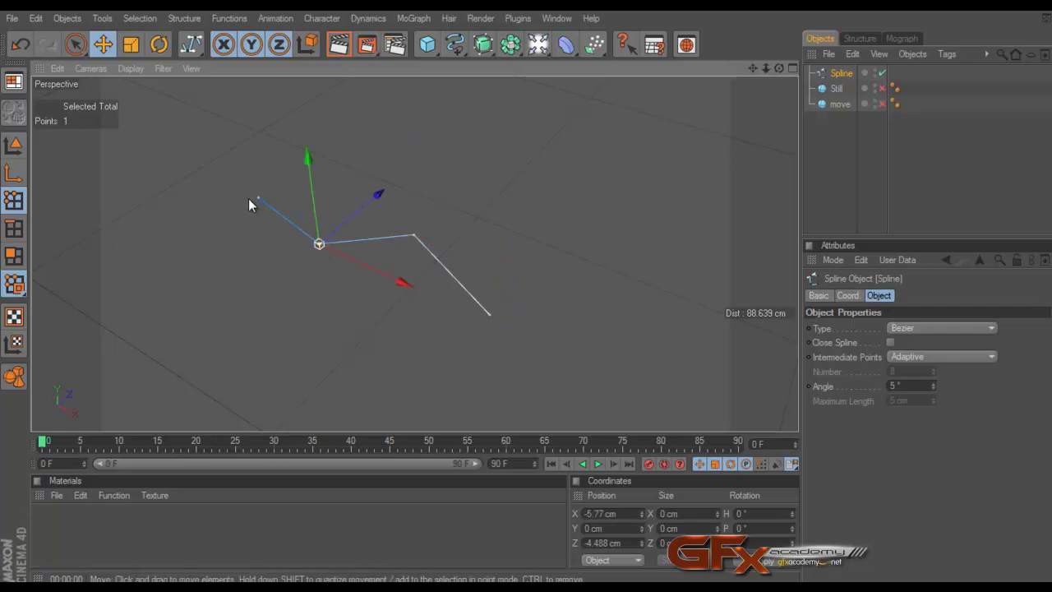
{"action": "left_click", "coordinate": [258, 198]}
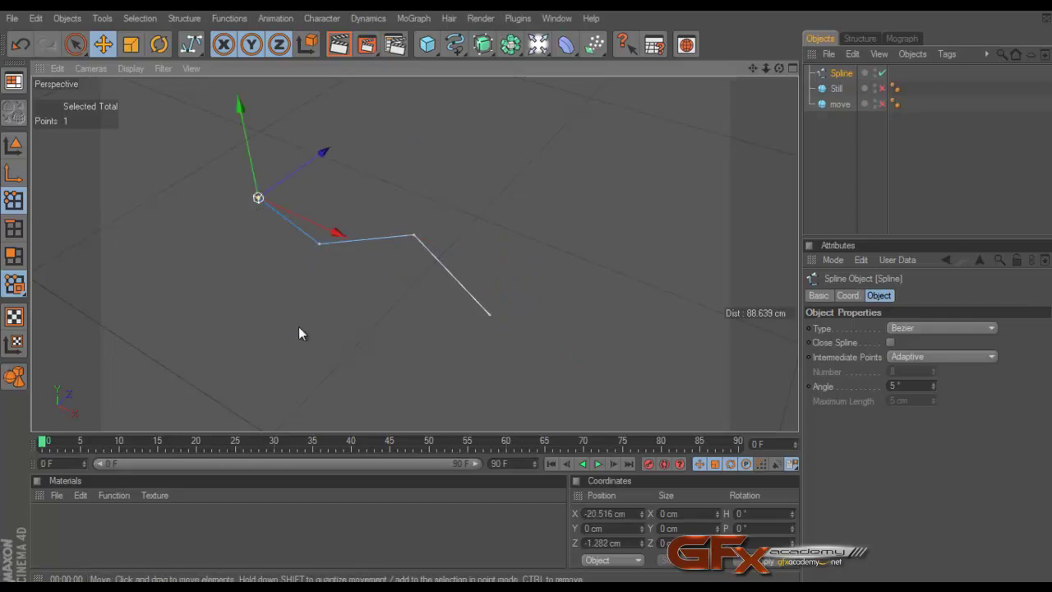
{"action": "left_click", "coordinate": [444, 346]}
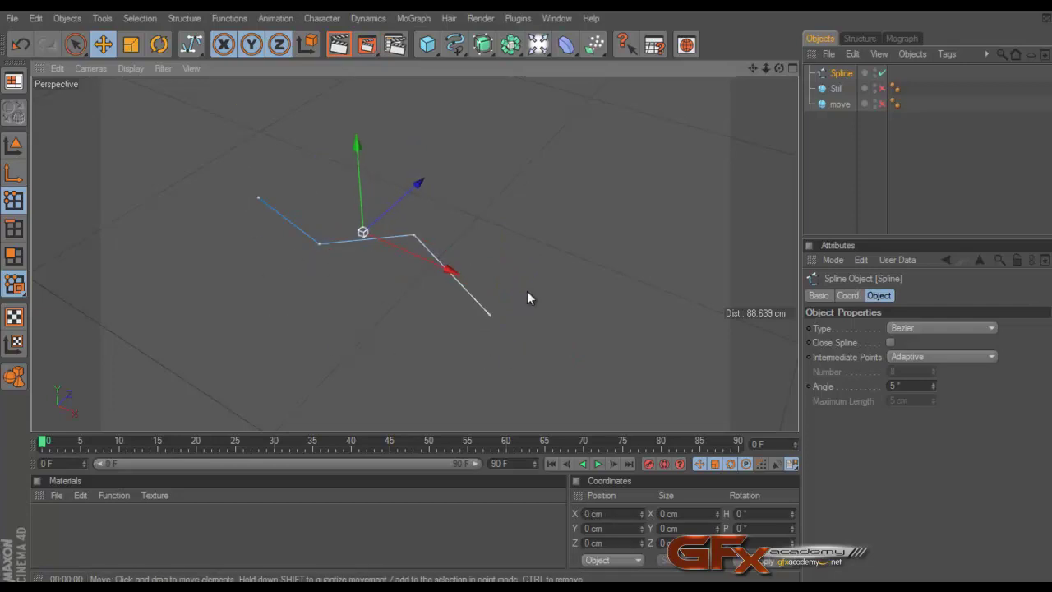
{"action": "left_click", "coordinate": [74, 44]}
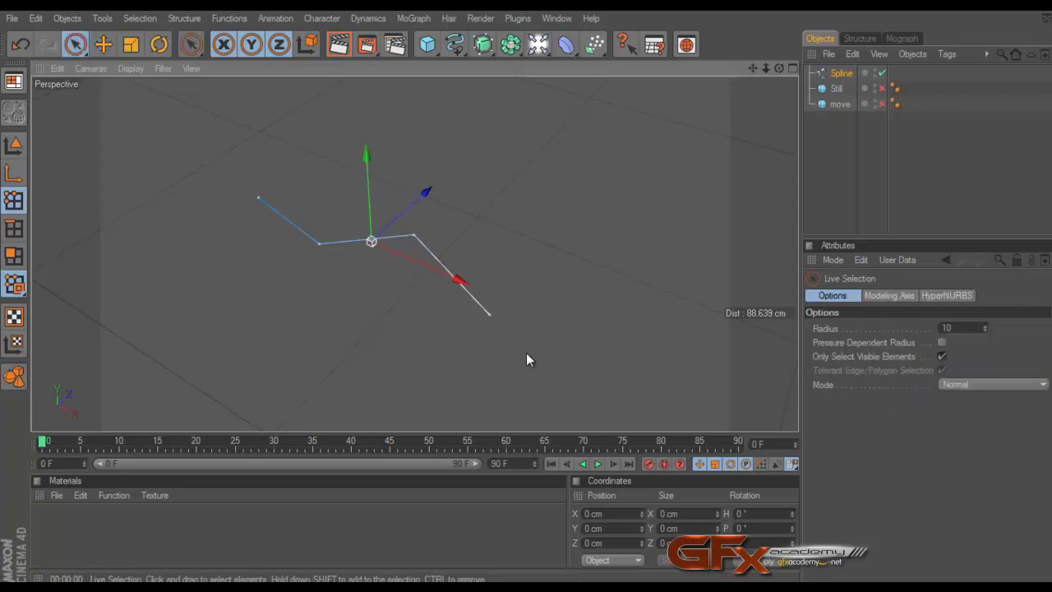
{"action": "left_click", "coordinate": [488, 314]}
{"action": "left_click", "coordinate": [256, 198]}
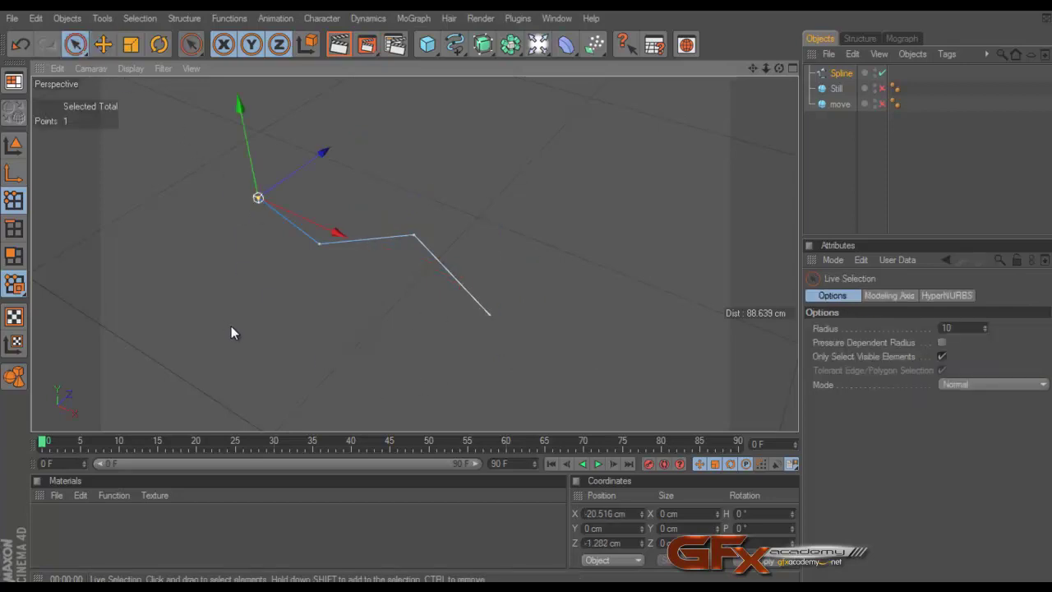
{"action": "left_click", "coordinate": [414, 310]}
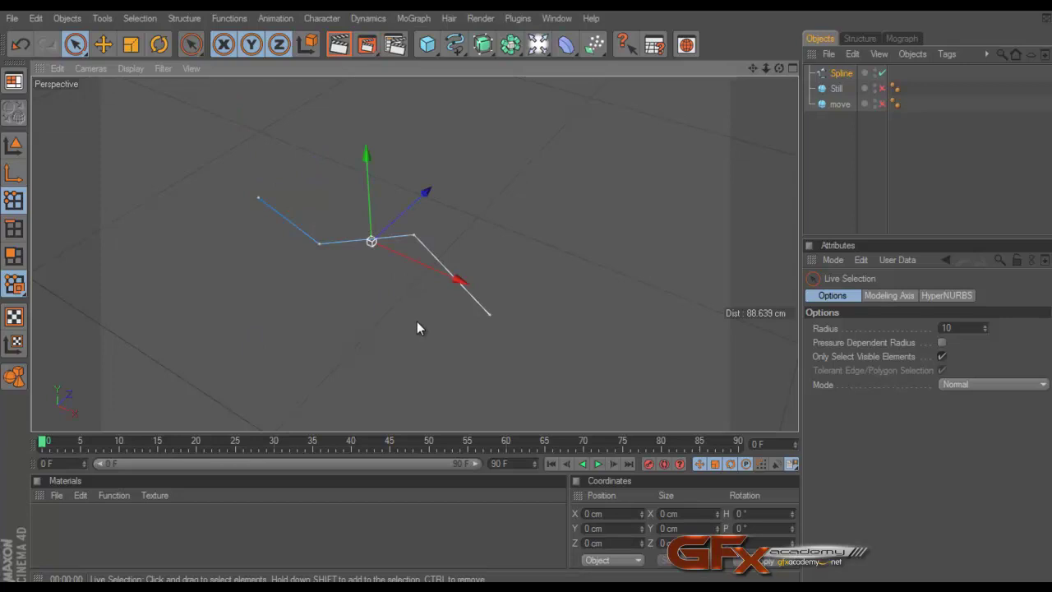
{"action": "left_click", "coordinate": [415, 237]}
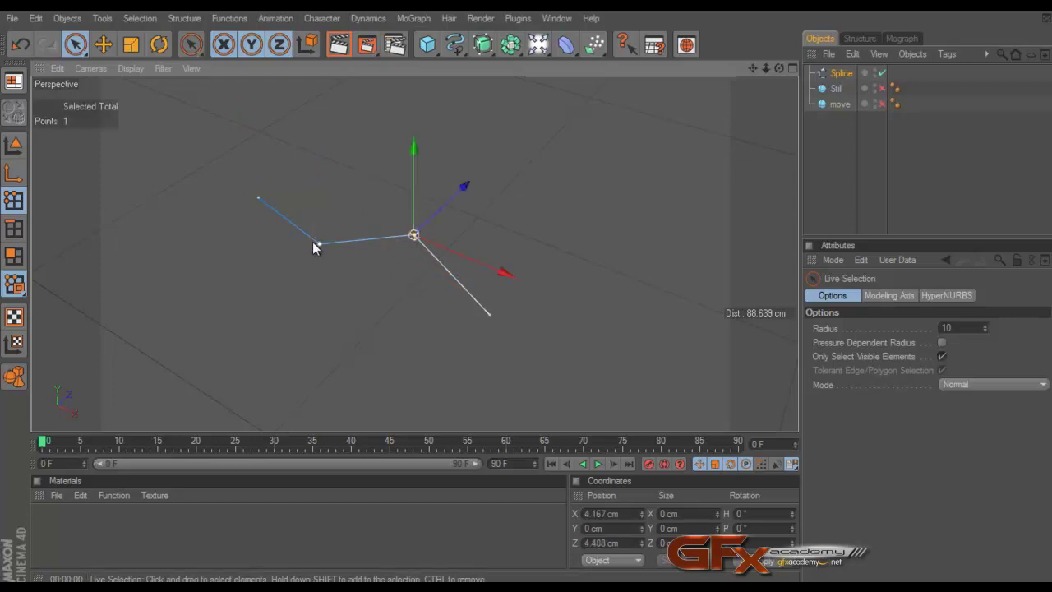
{"action": "left_click", "coordinate": [319, 244]}
{"action": "left_click", "coordinate": [415, 238]}
{"action": "left_click", "coordinate": [319, 245]}
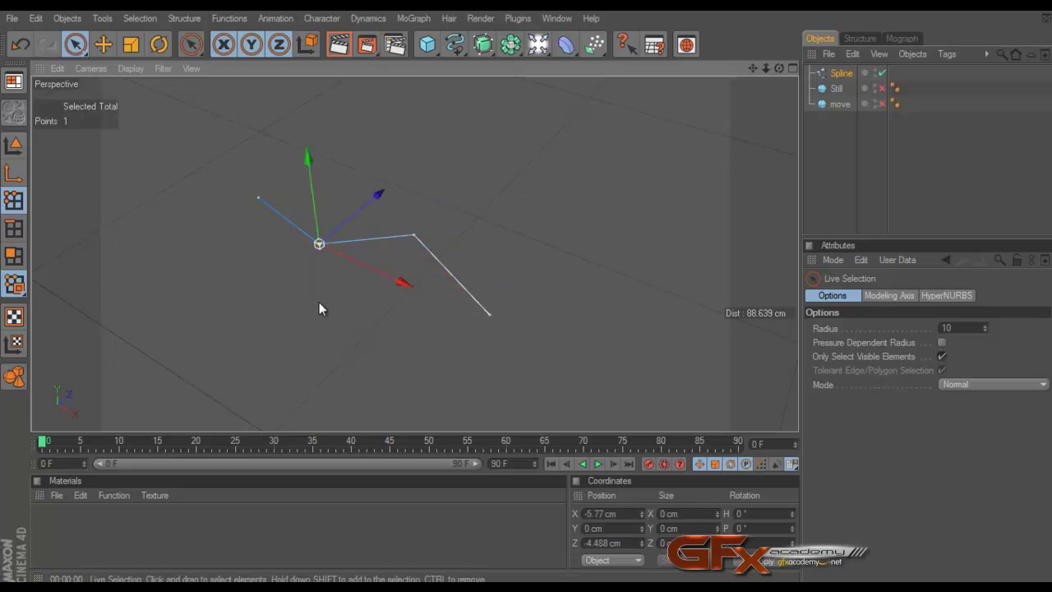
Clear the object selection, reselect the whole spline and return it to object-level editing.
{"action": "left_click", "coordinate": [850, 144]}
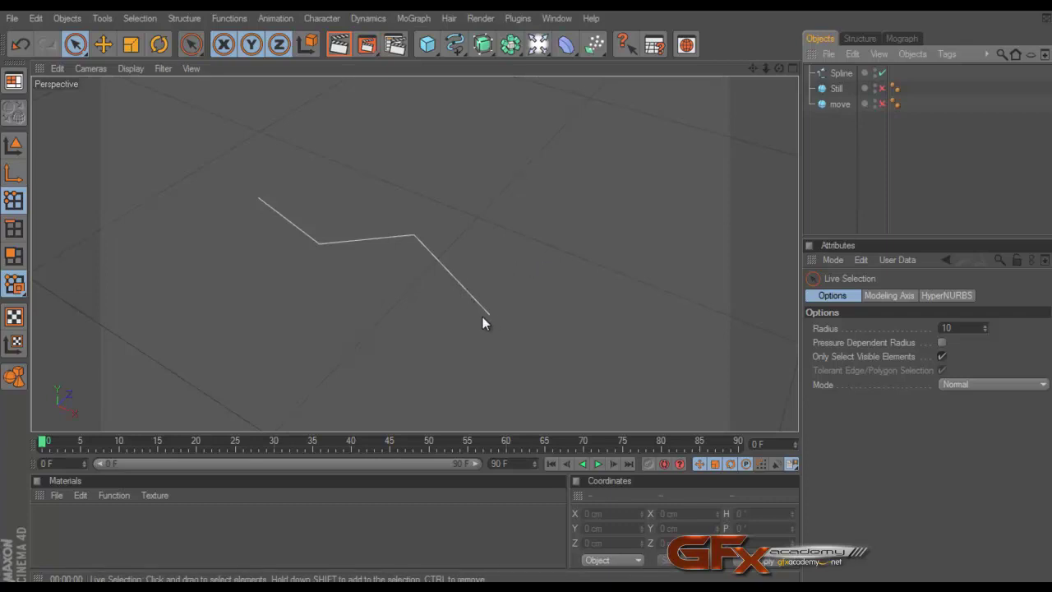
{"action": "left_click", "coordinate": [840, 73]}
{"action": "left_click", "coordinate": [13, 144]}
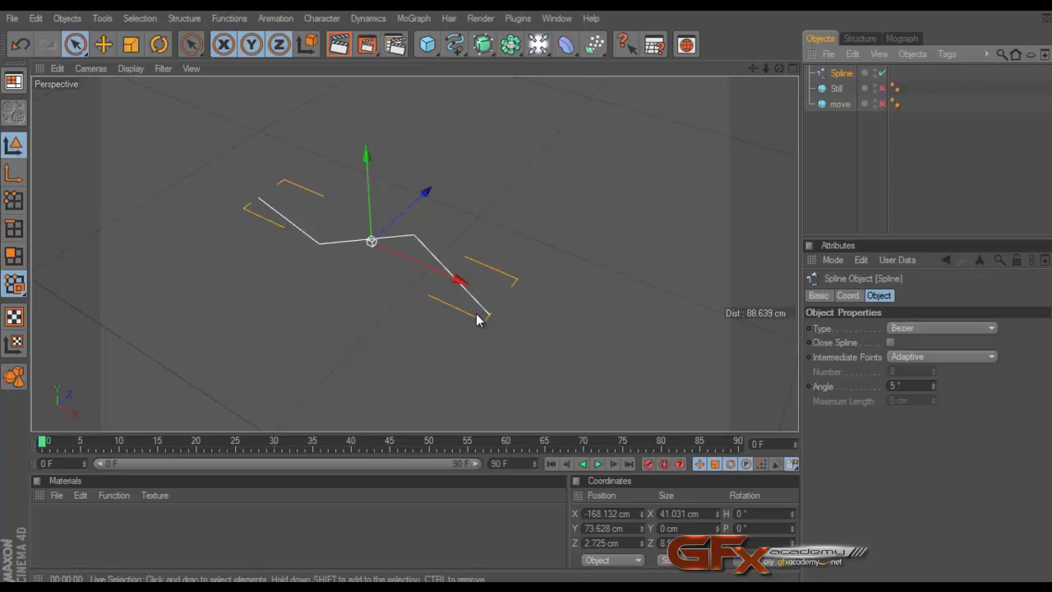
{"action": "key", "text": "v"}
{"action": "mouse_move", "coordinate": [445, 297]}
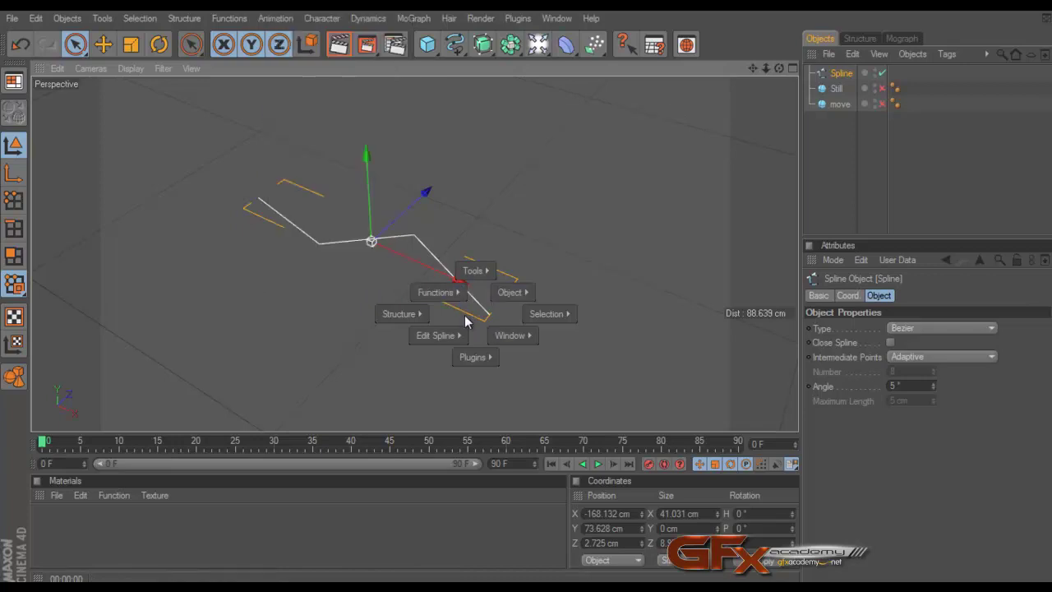
{"action": "left_click", "coordinate": [243, 23]}
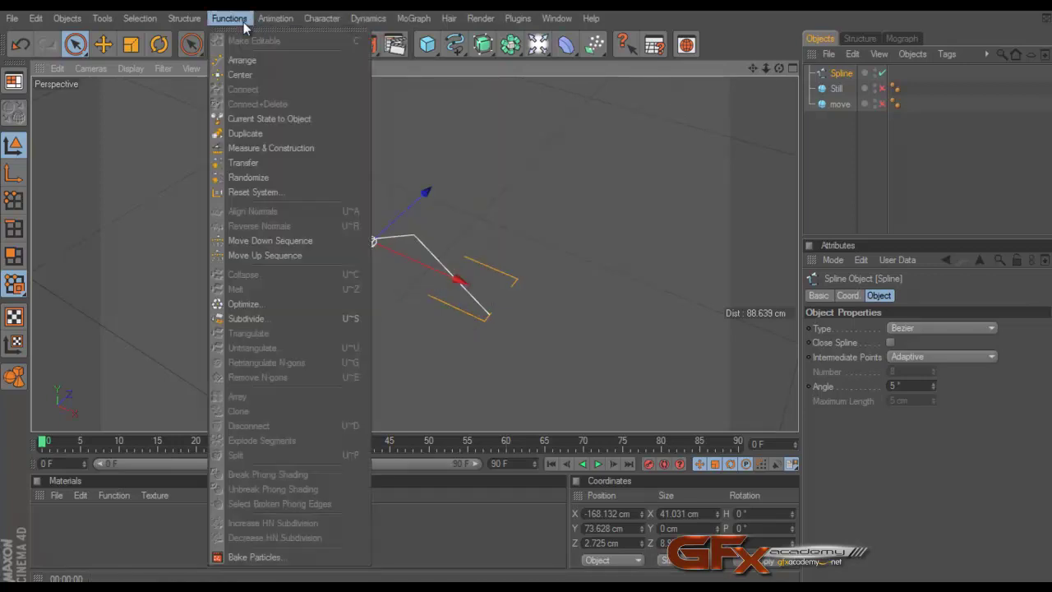
{"action": "left_click", "coordinate": [979, 522]}
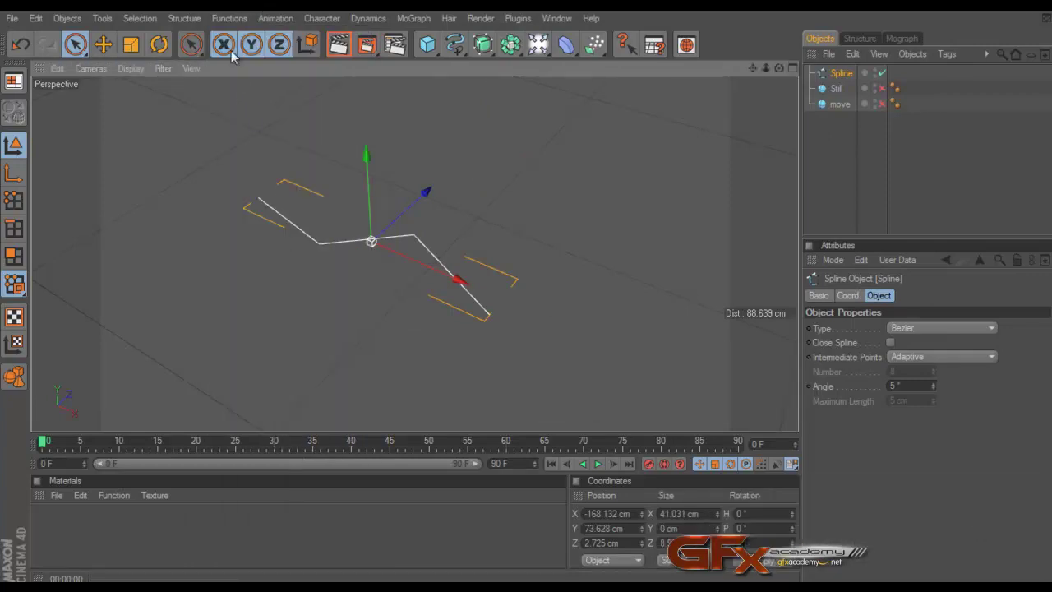
Subdivide the spline with 10 subdivisions.
{"action": "left_click", "coordinate": [230, 23]}
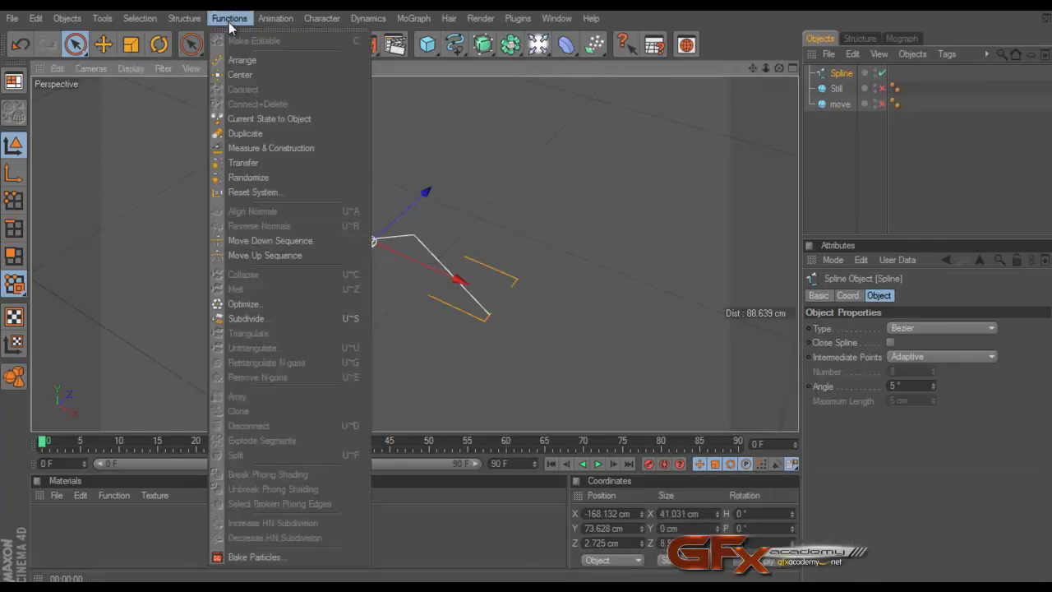
{"action": "left_click", "coordinate": [262, 315]}
{"action": "left_click_drag", "start_coordinate": [249, 294], "coordinate": [537, 189]}
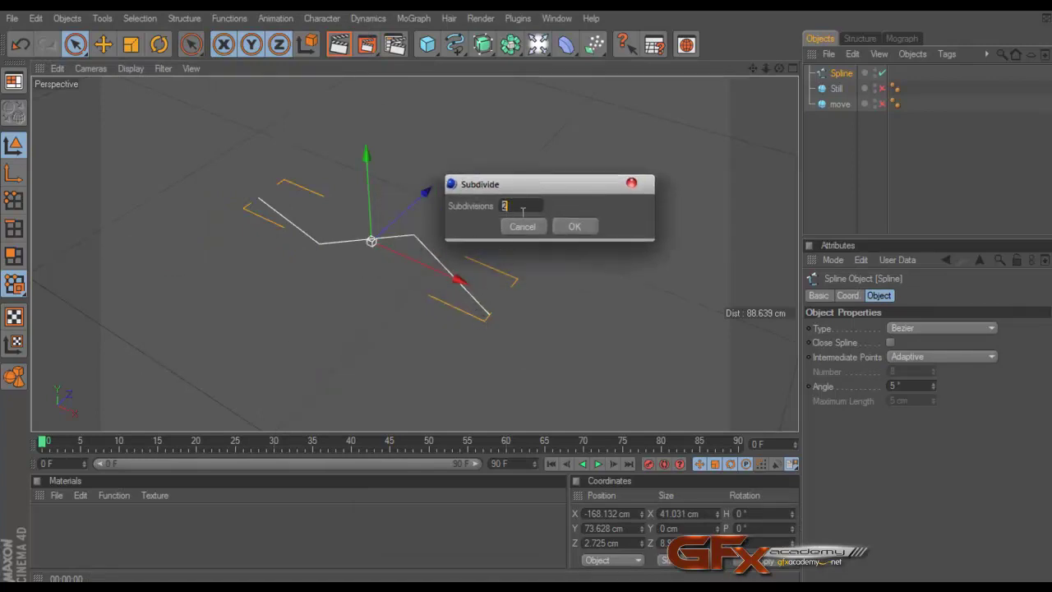
{"action": "left_click_drag", "start_coordinate": [511, 186], "coordinate": [513, 204]}
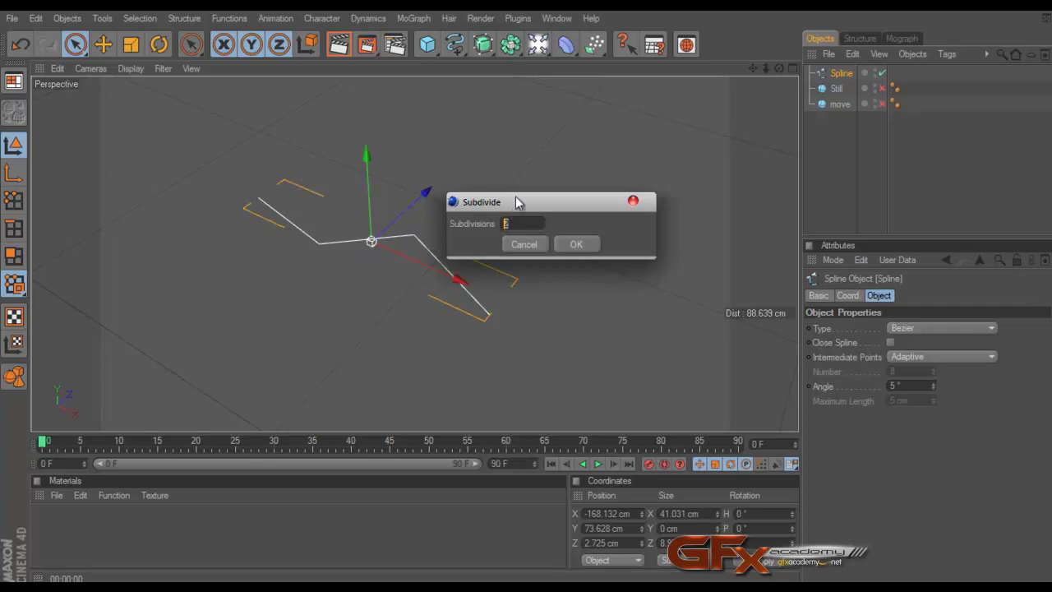
{"action": "type", "text": "10"}
{"action": "left_click", "coordinate": [575, 246]}
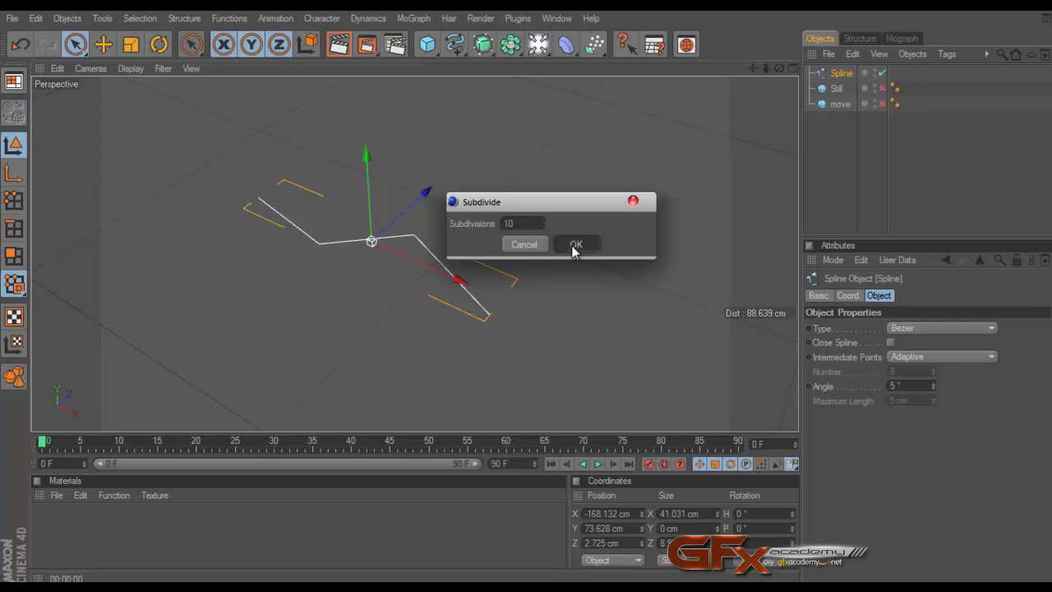
Switch to editing the subdivided spline's points and select the single point next to its positive-X end.
{"action": "left_click", "coordinate": [13, 200]}
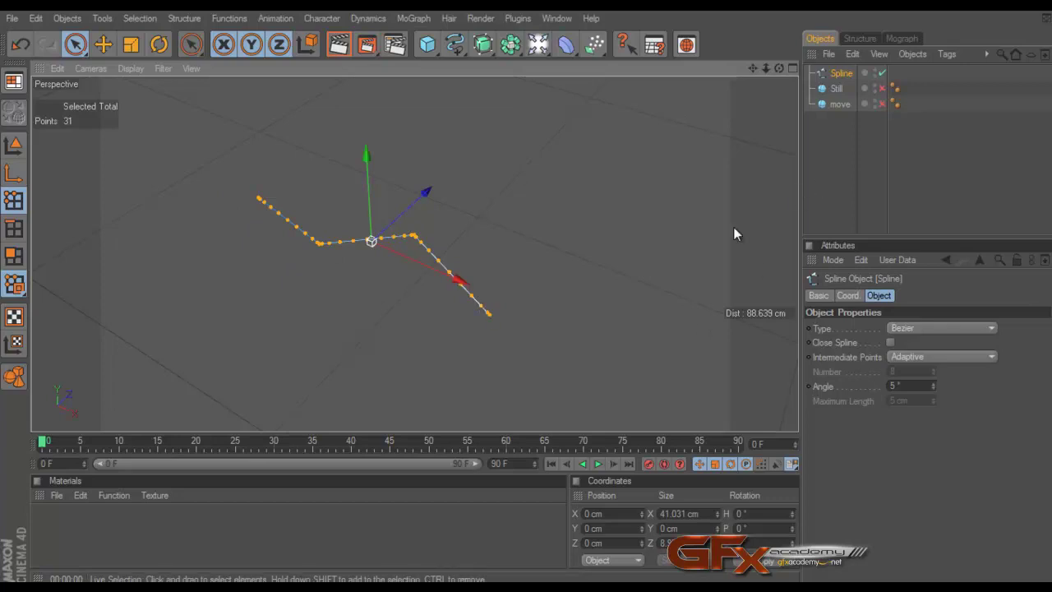
{"action": "scroll", "coordinate": [668, 261], "scroll_direction": "up", "scroll_amount": 5}
{"action": "scroll", "coordinate": [668, 261], "scroll_direction": "down", "scroll_amount": 5}
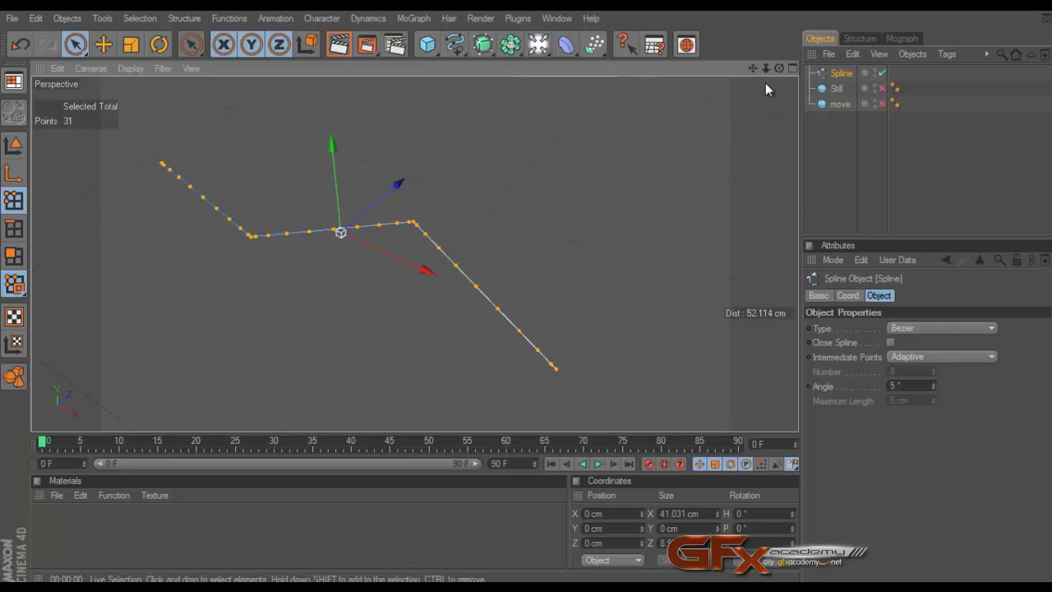
{"action": "left_click_drag", "start_coordinate": [765, 82], "coordinate": [615, 281], "text": "alt"}
{"action": "scroll", "coordinate": [761, 83], "scroll_direction": "up", "scroll_amount": 5}
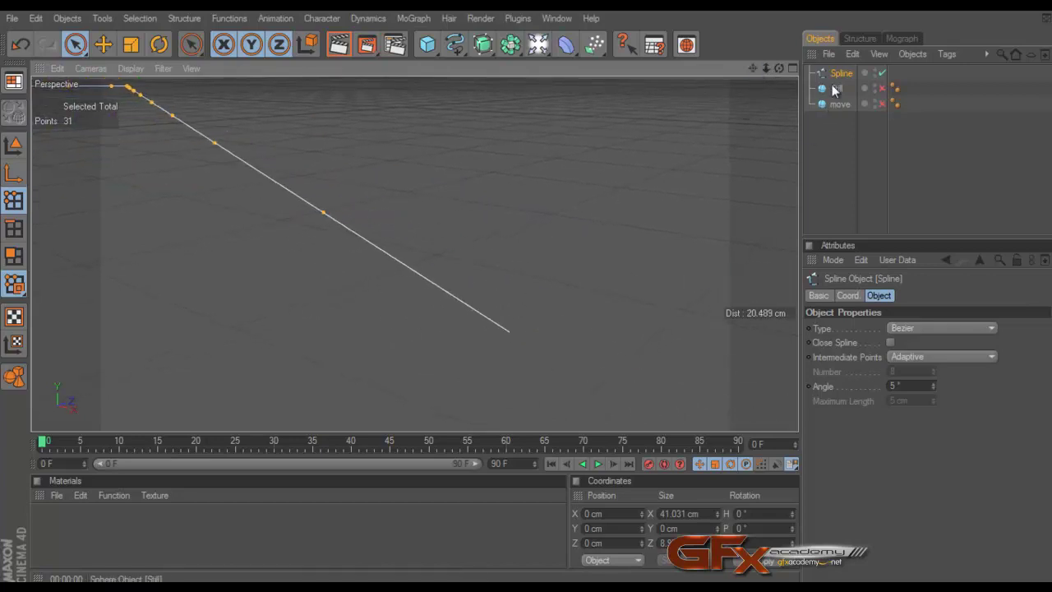
{"action": "left_click", "coordinate": [507, 338]}
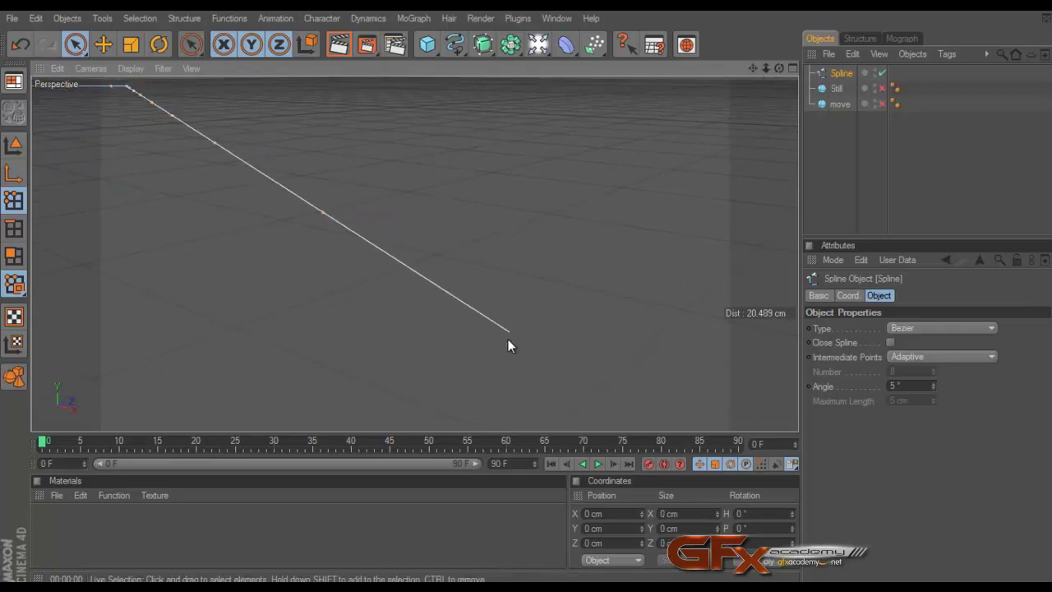
{"action": "left_click", "coordinate": [322, 214]}
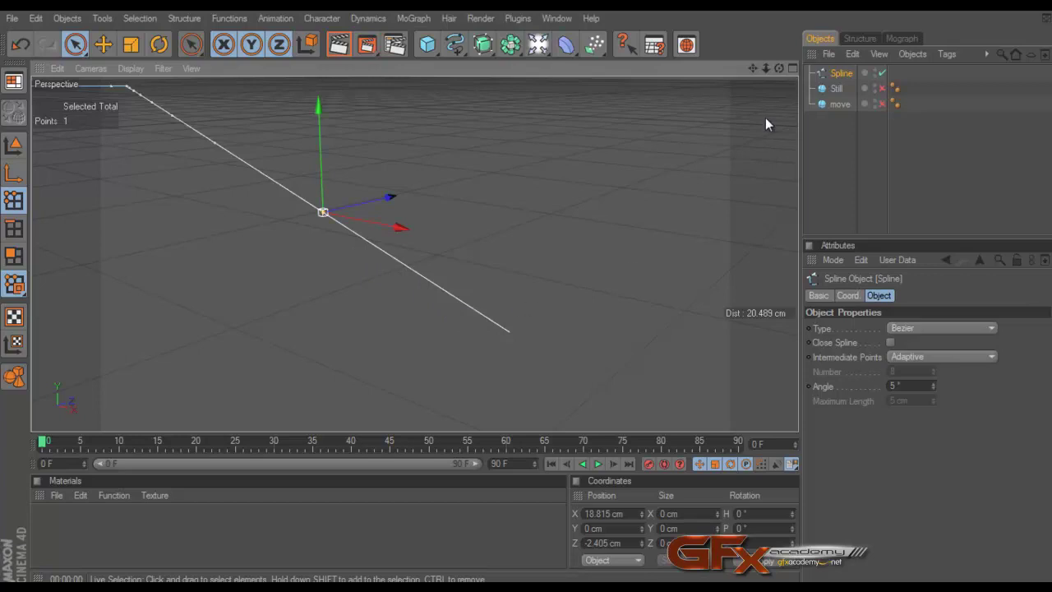
Select only the spline's outermost point at the positive-X end, using the Top view for precision, and return to the Perspective view.
{"action": "middle_click", "coordinate": [749, 180]}
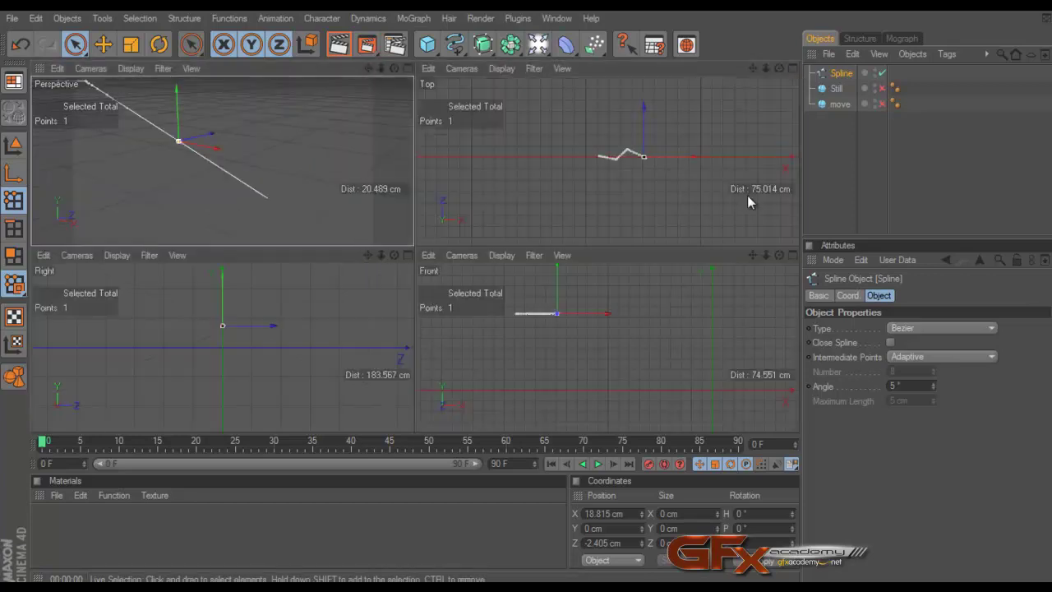
{"action": "middle_click", "coordinate": [766, 123]}
{"action": "scroll", "coordinate": [649, 197], "scroll_direction": "up", "scroll_amount": 5}
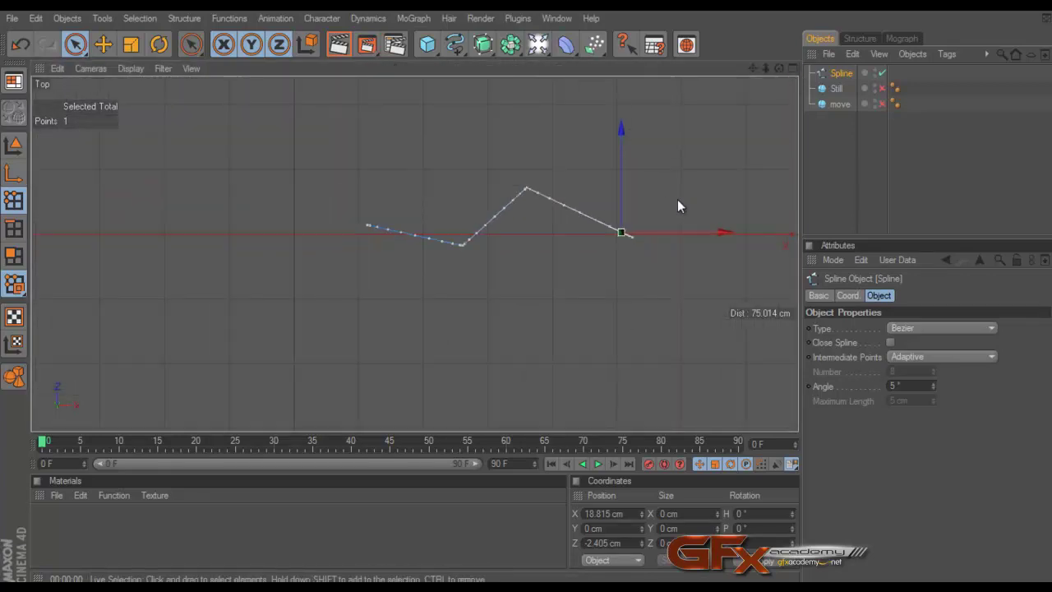
{"action": "scroll", "coordinate": [677, 206], "scroll_direction": "up", "scroll_amount": 2}
{"action": "left_click_drag", "start_coordinate": [752, 70], "coordinate": [629, 254]}
{"action": "scroll", "coordinate": [644, 270], "scroll_direction": "up", "scroll_amount": 3}
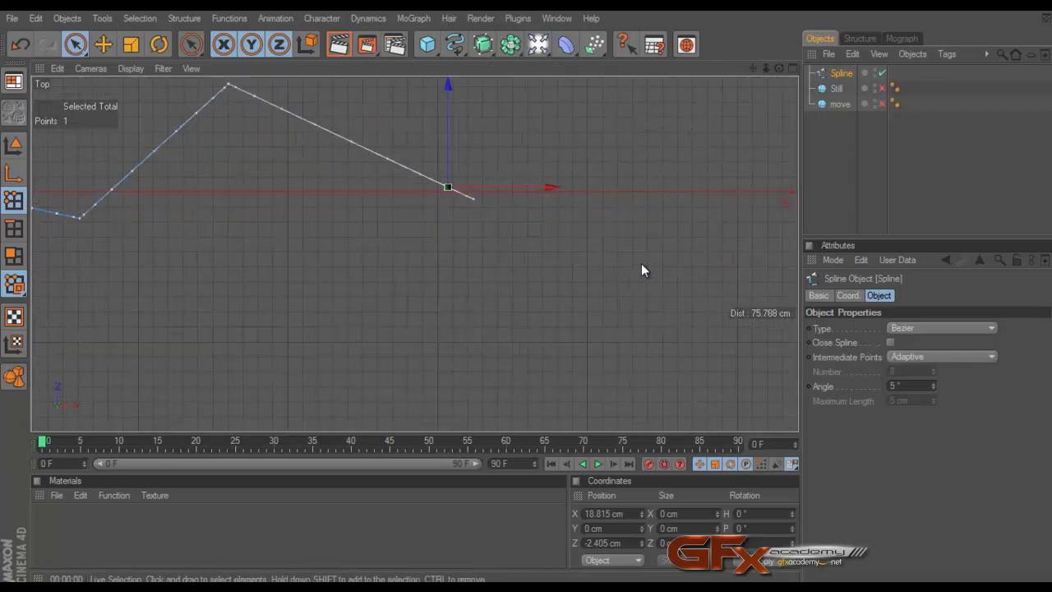
{"action": "scroll", "coordinate": [642, 269], "scroll_direction": "up", "scroll_amount": 3}
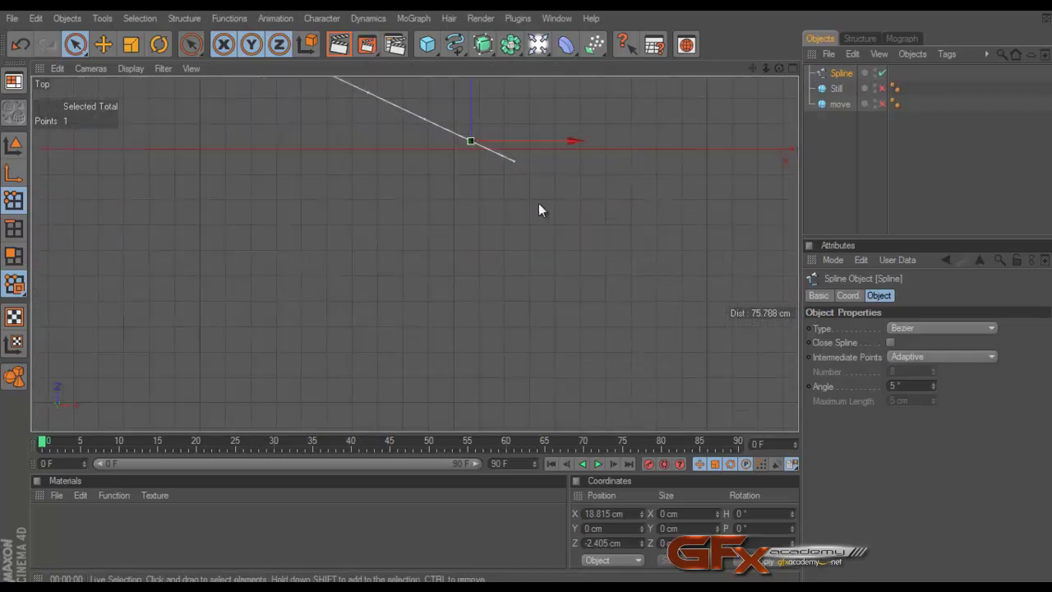
{"action": "left_click", "coordinate": [791, 69]}
{"action": "left_click", "coordinate": [407, 68]}
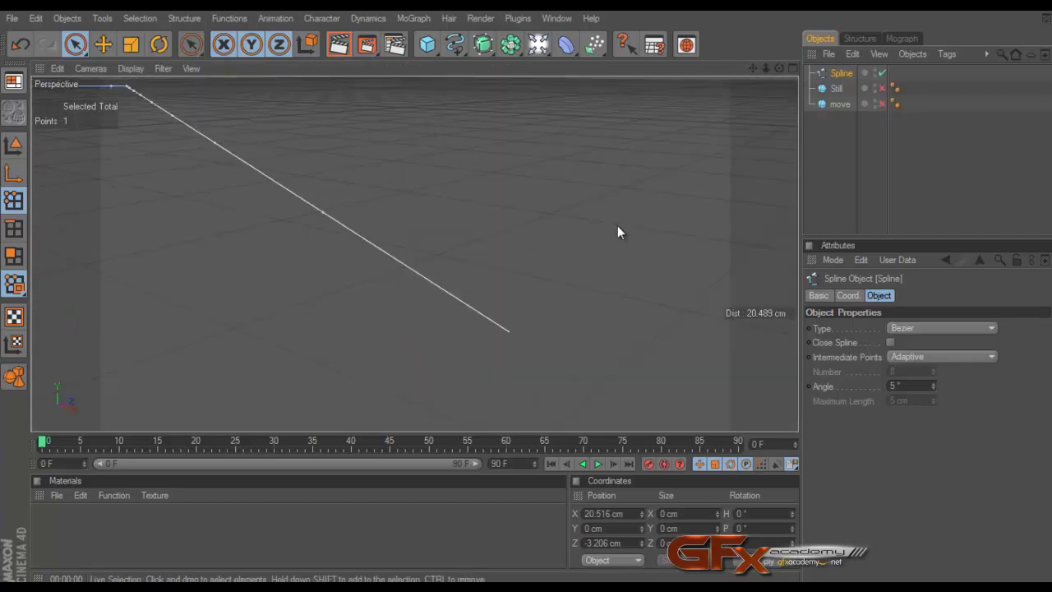
{"action": "scroll", "coordinate": [617, 225], "scroll_direction": "down", "scroll_amount": 3}
{"action": "scroll", "coordinate": [608, 233], "scroll_direction": "up", "scroll_amount": 1}
{"action": "scroll", "coordinate": [608, 233], "scroll_direction": "up", "scroll_amount": 3}
{"action": "left_click_drag", "start_coordinate": [764, 70], "coordinate": [522, 281]}
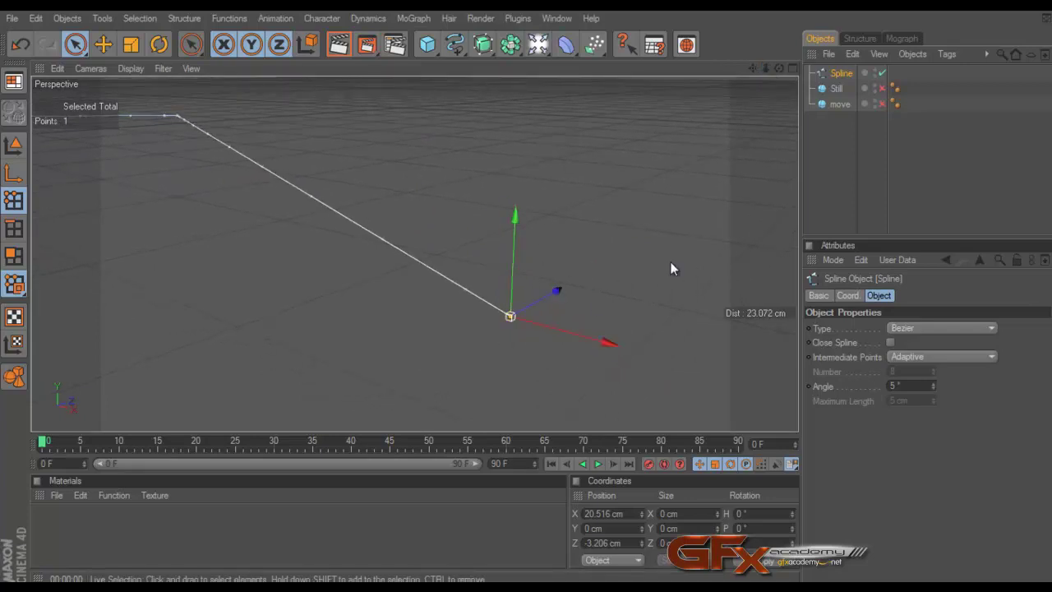
Add a Hair Constraint tag to the spline and enlarge the area showing its properties.
{"action": "right_click", "coordinate": [836, 72]}
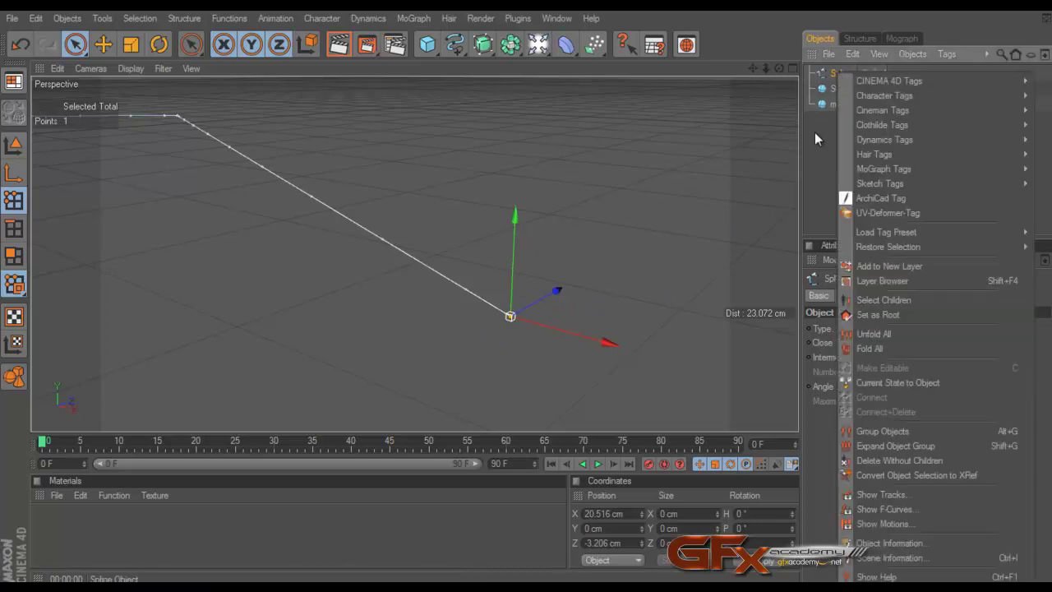
{"action": "mouse_move", "coordinate": [841, 154]}
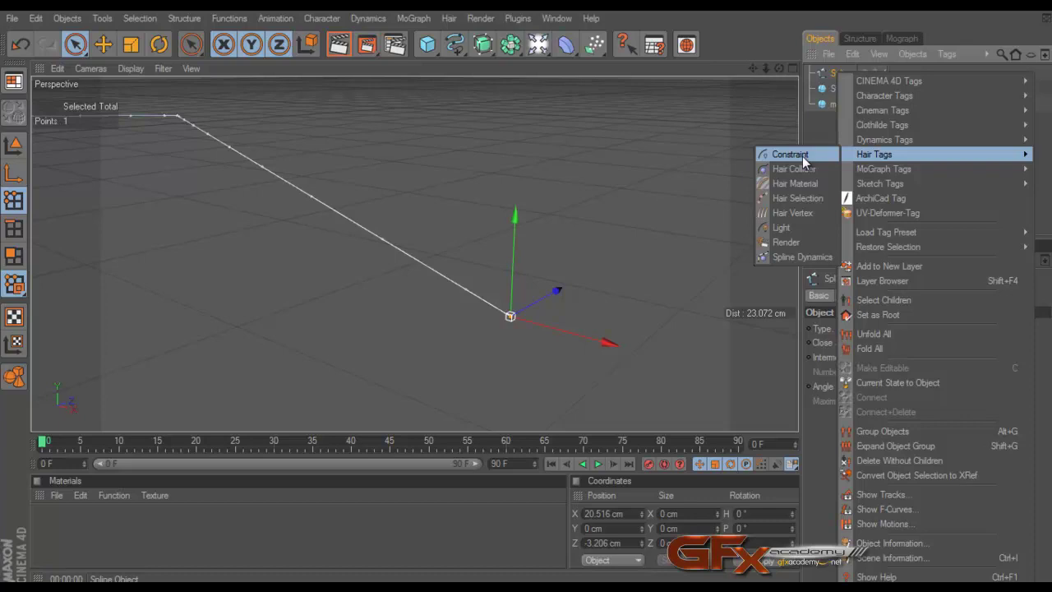
{"action": "left_click", "coordinate": [802, 156]}
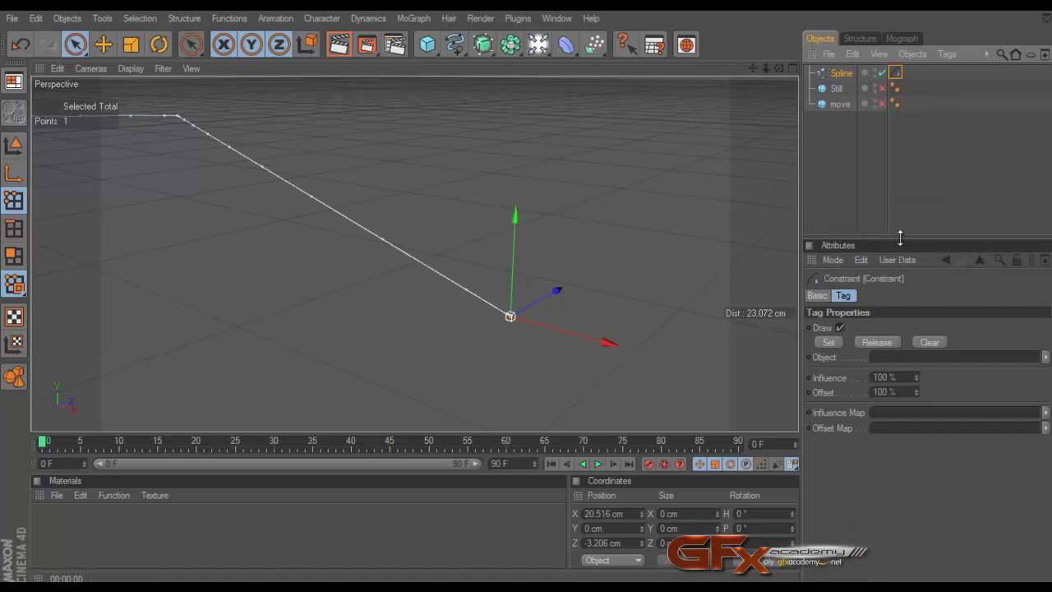
{"action": "left_click_drag", "start_coordinate": [899, 239], "coordinate": [904, 200]}
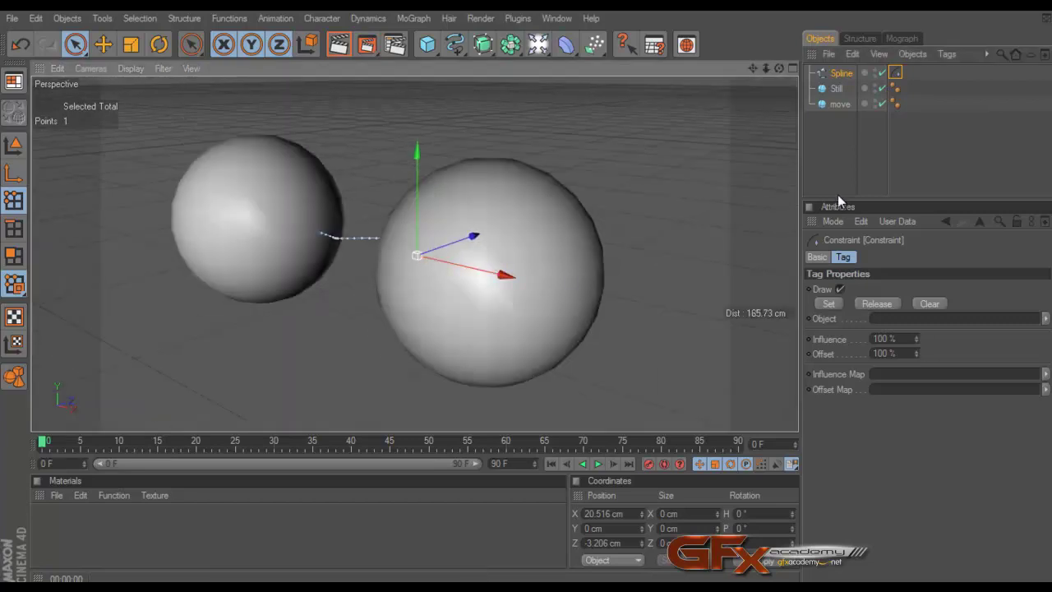
Disable the move and Still spheres so that only the spline is shown in the Perspective view.
{"action": "left_click", "coordinate": [882, 103]}
{"action": "left_click", "coordinate": [882, 88]}
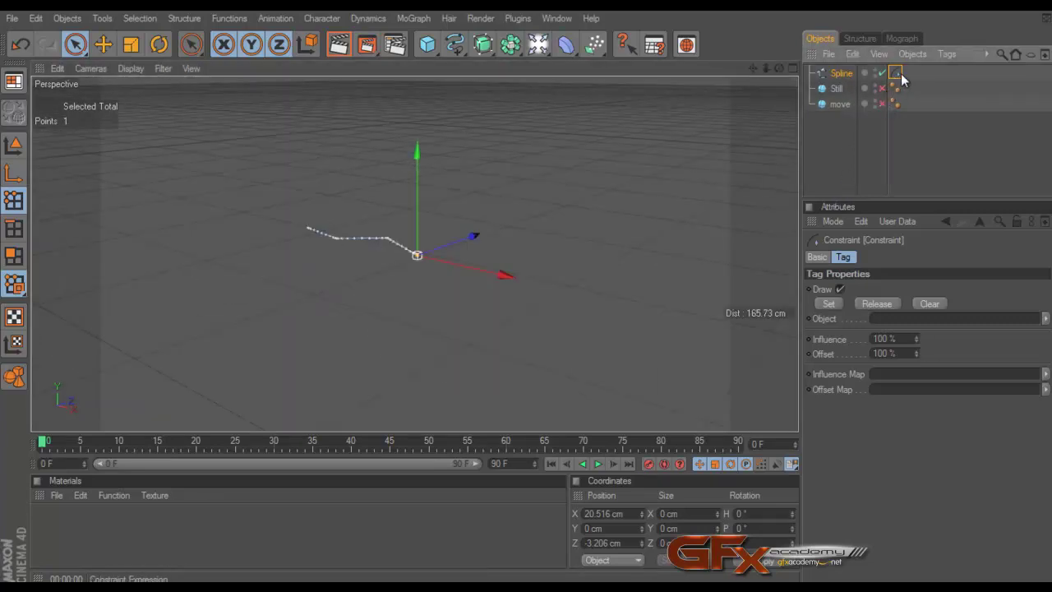
{"action": "key", "text": "s"}
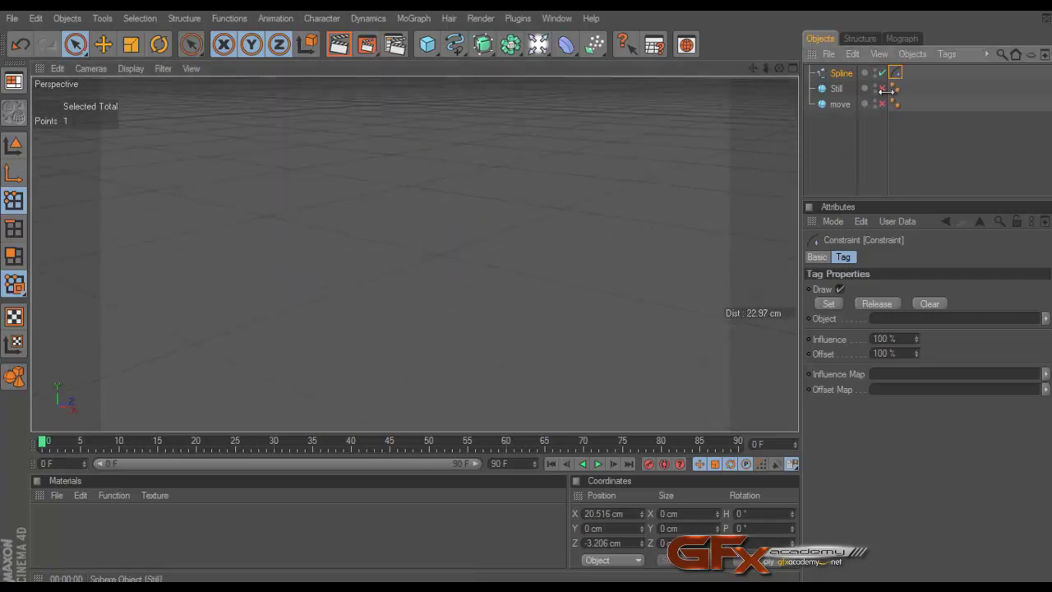
Assign the move sphere as the constraint tag's object and set the constraint on the spline's selected positive-X end point.
{"action": "scroll", "coordinate": [588, 207], "scroll_direction": "down", "scroll_amount": 3}
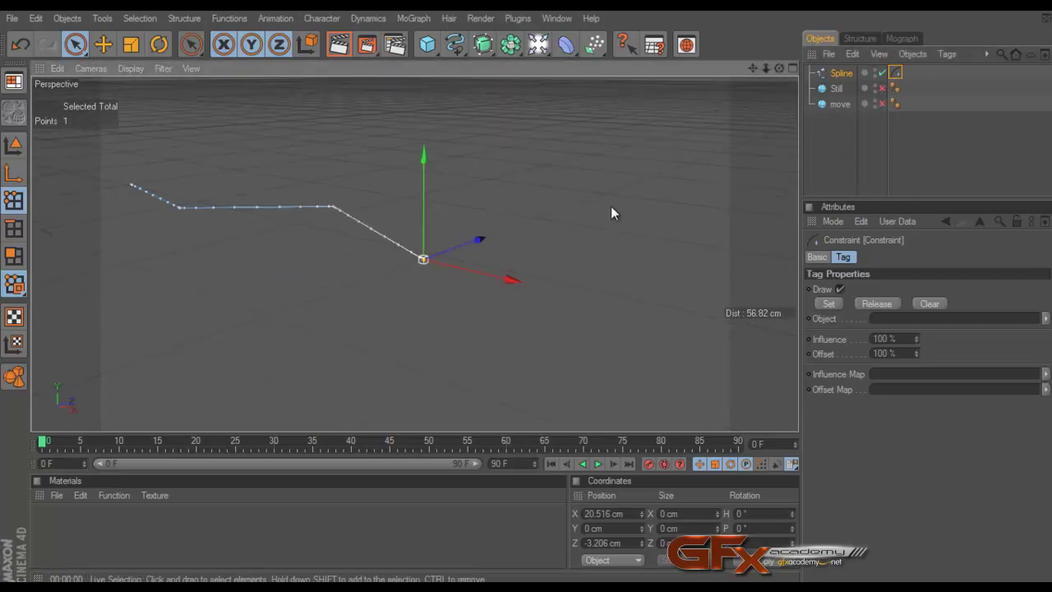
{"action": "scroll", "coordinate": [528, 290], "scroll_direction": "up", "scroll_amount": 3}
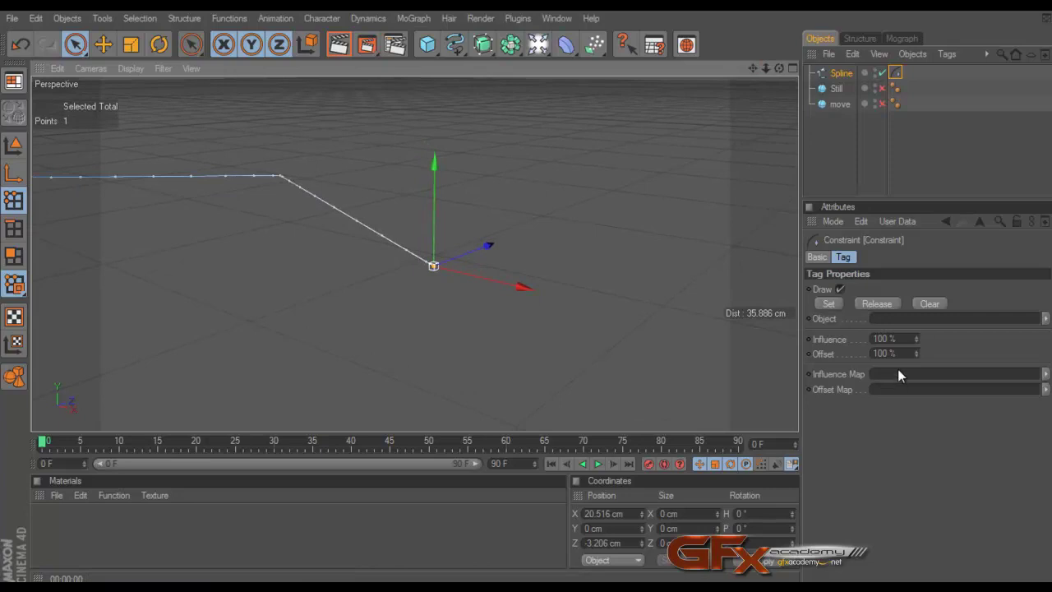
{"action": "left_click_drag", "start_coordinate": [840, 105], "coordinate": [908, 328]}
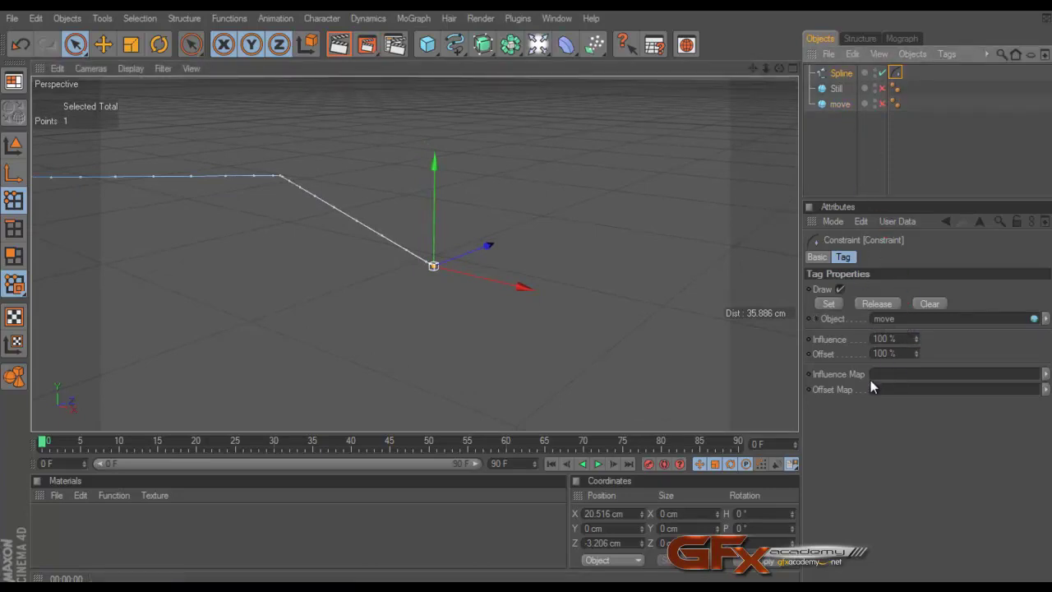
{"action": "left_click", "coordinate": [829, 304]}
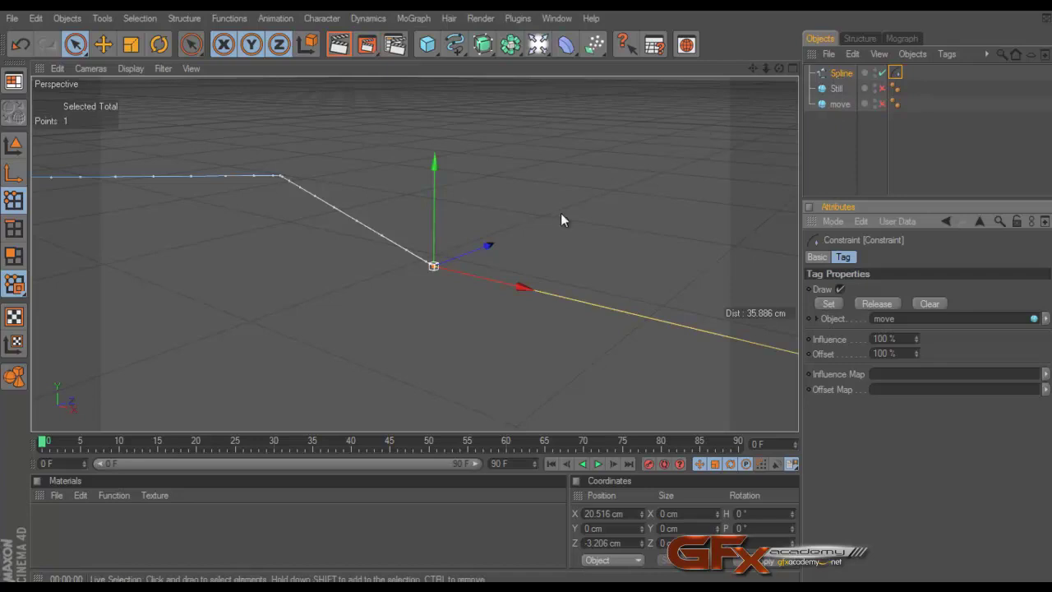
Select only the spline's outermost point at the negative-X end.
{"action": "left_click_drag", "start_coordinate": [752, 68], "coordinate": [514, 294]}
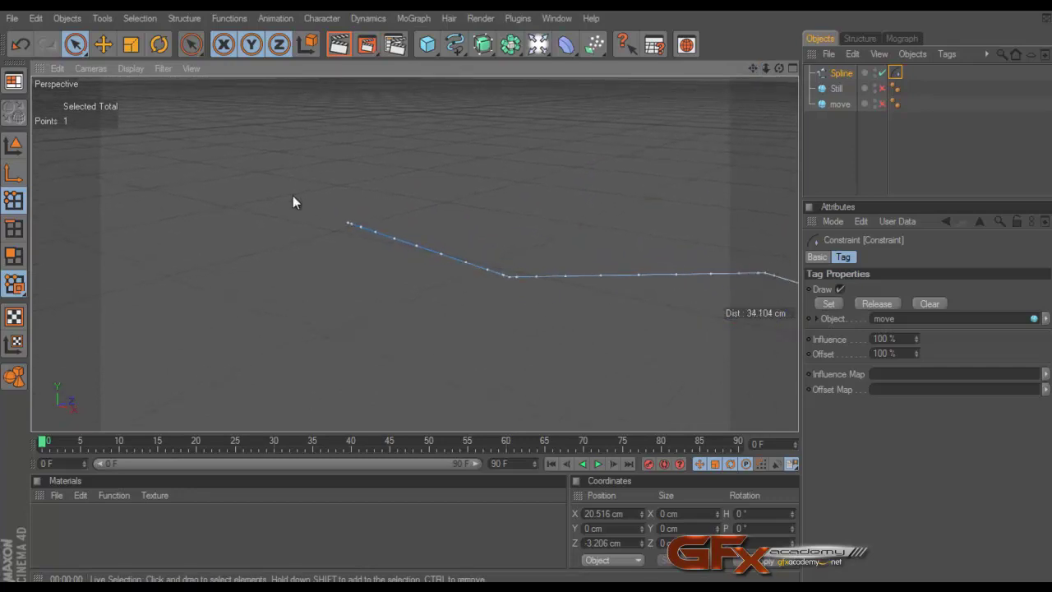
{"action": "left_click", "coordinate": [320, 229]}
{"action": "left_click", "coordinate": [343, 227]}
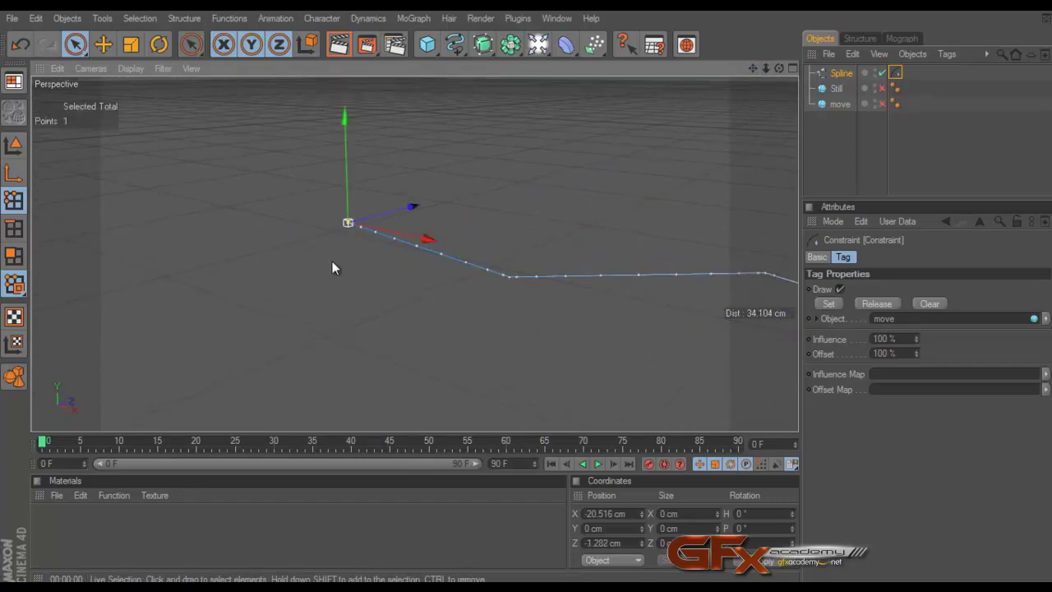
{"action": "left_click_drag", "start_coordinate": [766, 68], "coordinate": [527, 290]}
{"action": "left_click", "coordinate": [371, 213]}
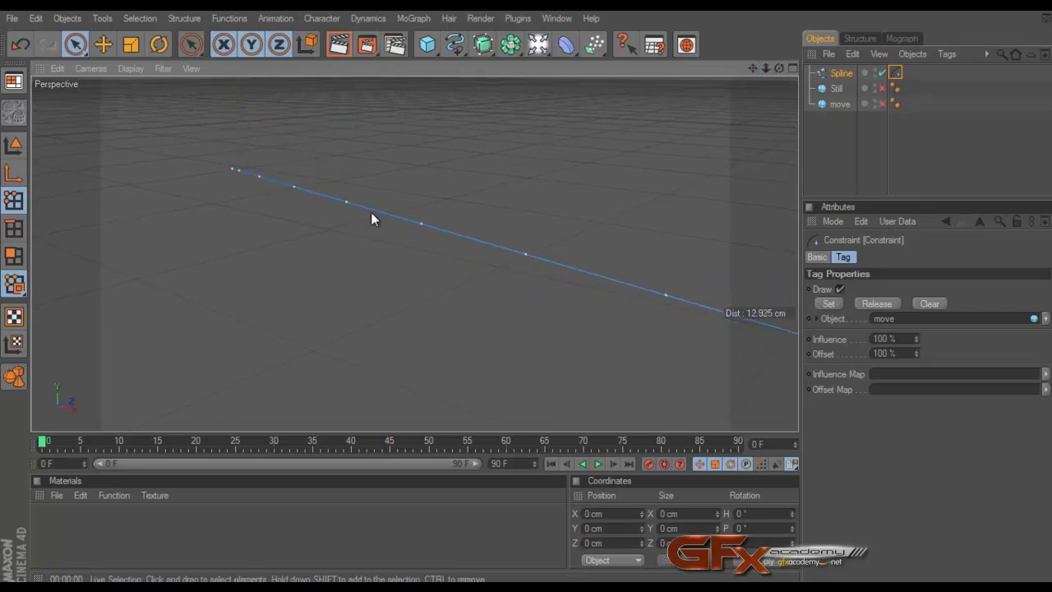
{"action": "left_click", "coordinate": [229, 170]}
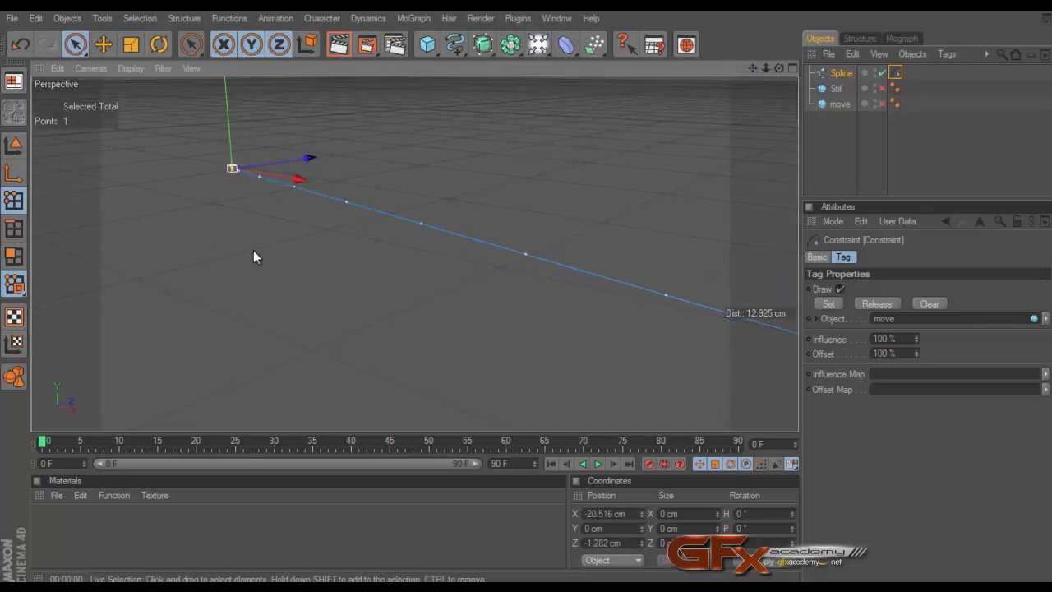
Add a second Hair Constraint tag to the spline and set it to bind the selected end point to the Still sphere.
{"action": "right_click", "coordinate": [843, 74]}
{"action": "mouse_move", "coordinate": [852, 158]}
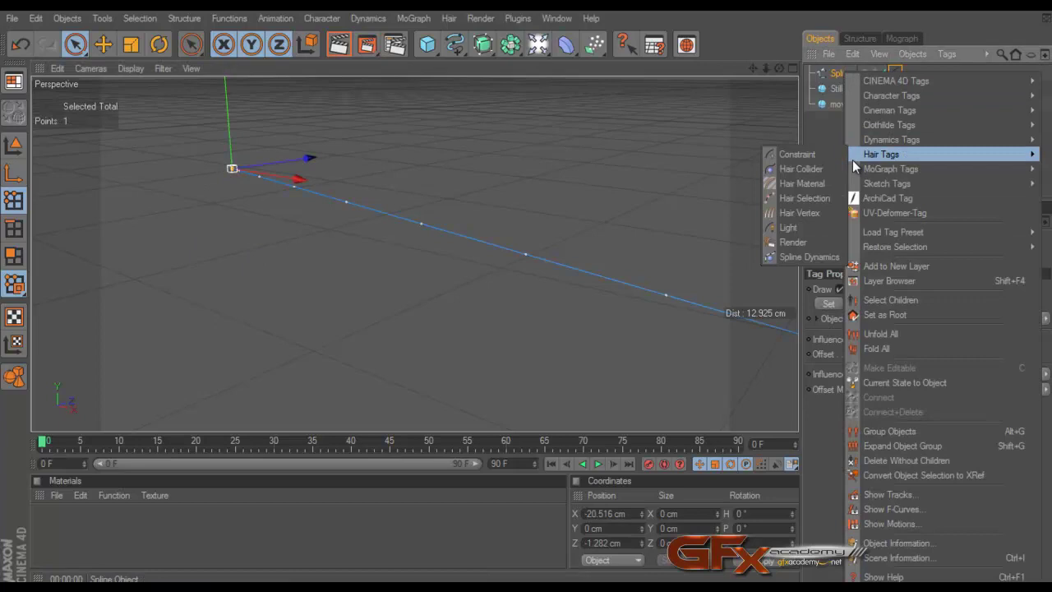
{"action": "left_click", "coordinate": [787, 154]}
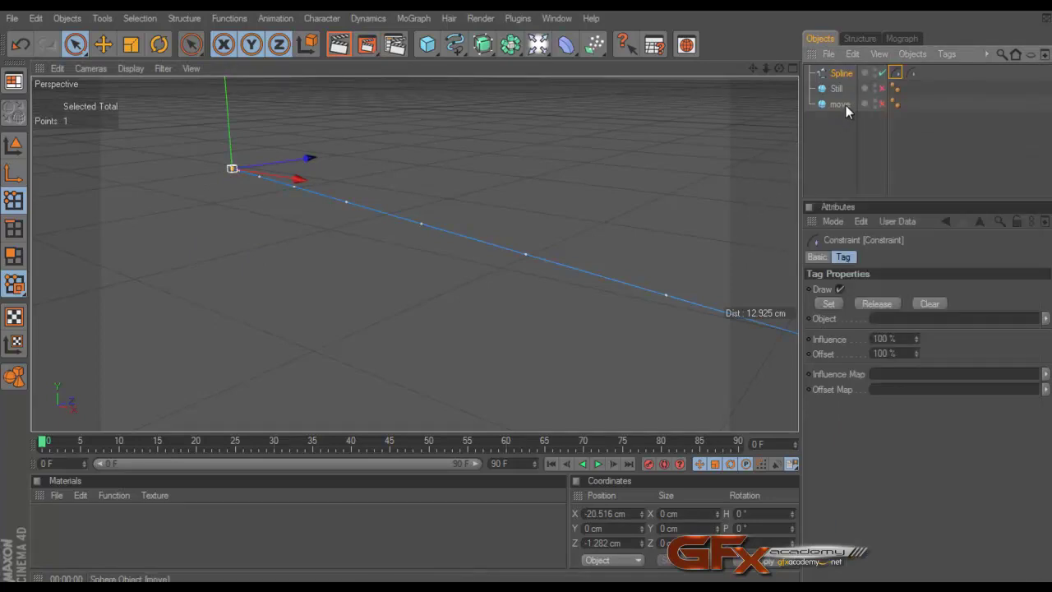
{"action": "left_click_drag", "start_coordinate": [837, 89], "coordinate": [888, 320]}
{"action": "left_click", "coordinate": [839, 304]}
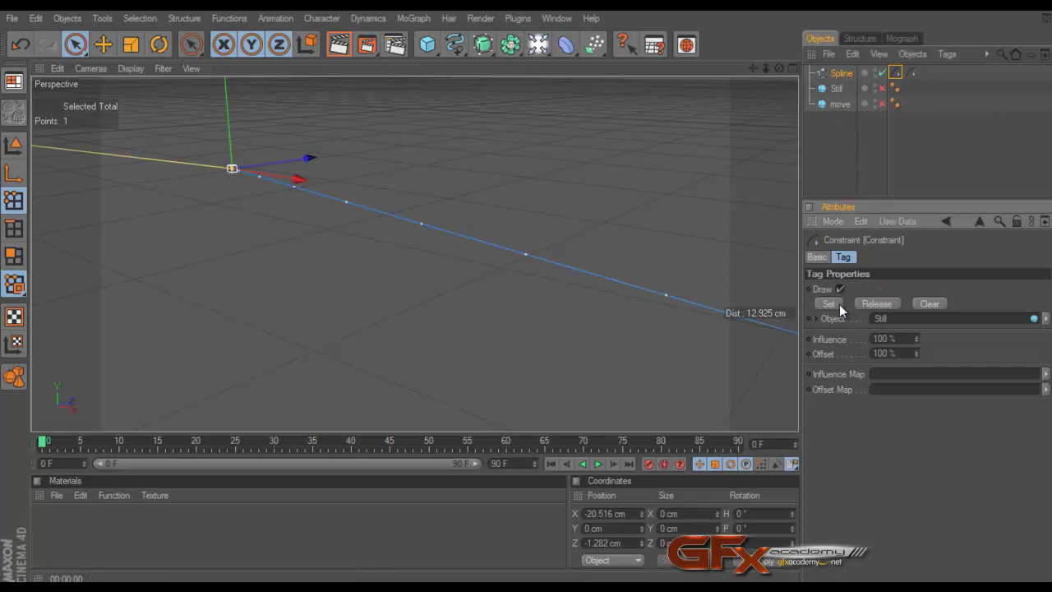
Enable the Still and move spheres again and show both with the spline from the front in the Perspective view.
{"action": "left_click", "coordinate": [881, 88]}
{"action": "left_click", "coordinate": [882, 104]}
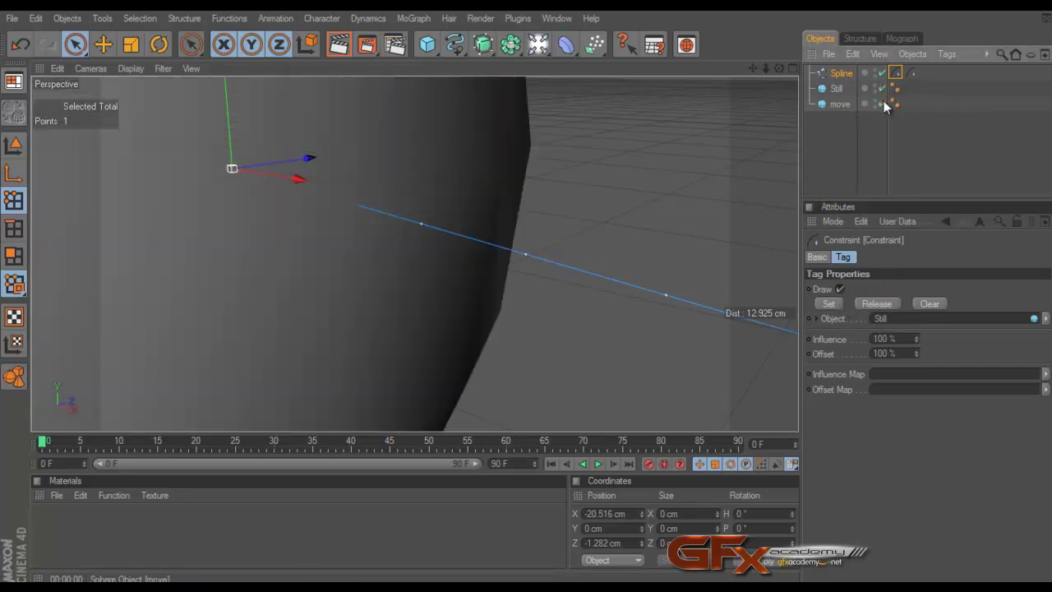
{"action": "scroll", "coordinate": [647, 202], "scroll_direction": "down", "scroll_amount": 10}
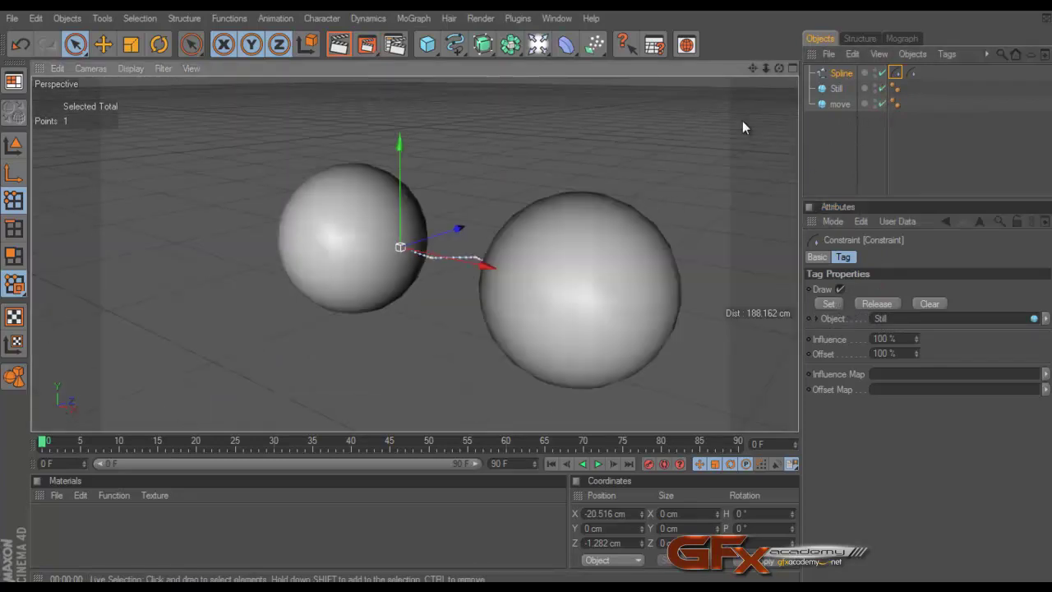
{"action": "left_click_drag", "start_coordinate": [778, 69], "coordinate": [527, 290]}
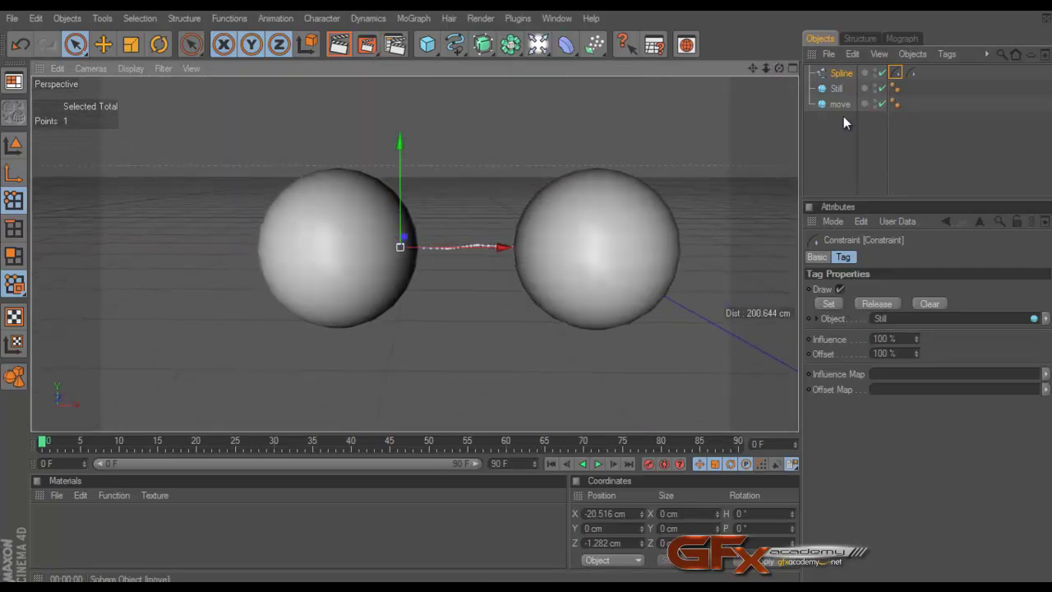
Deselect everything, play the animation to test the constraints, and return to frame 0.
{"action": "left_click", "coordinate": [843, 115]}
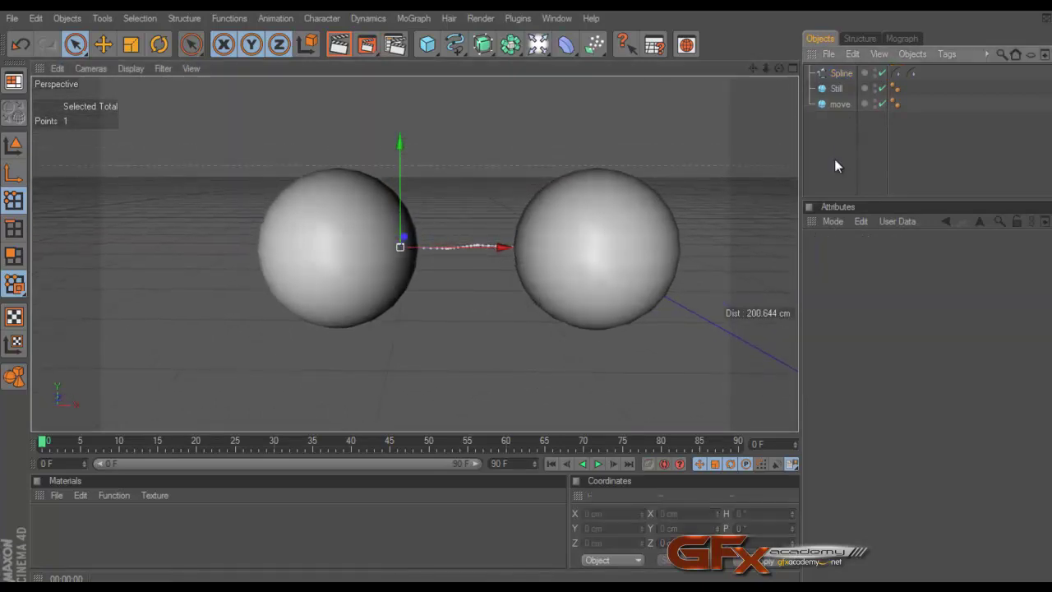
{"action": "left_click", "coordinate": [598, 465]}
{"action": "left_click", "coordinate": [552, 465]}
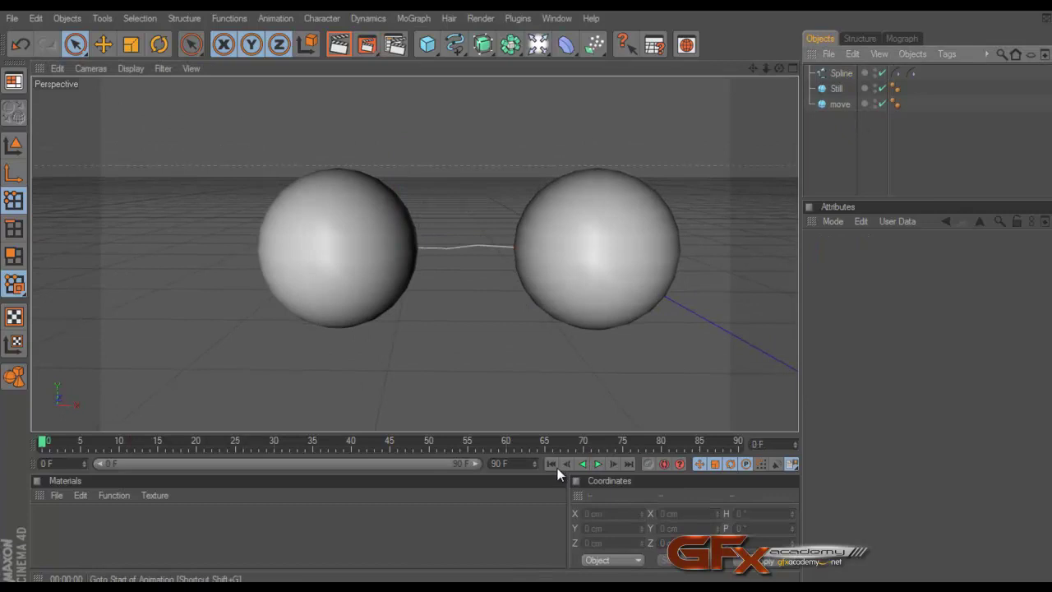
Add a Hair Spline Dynamics tag to the spline, keeping its default settings, and deselect the spline.
{"action": "right_click", "coordinate": [838, 76]}
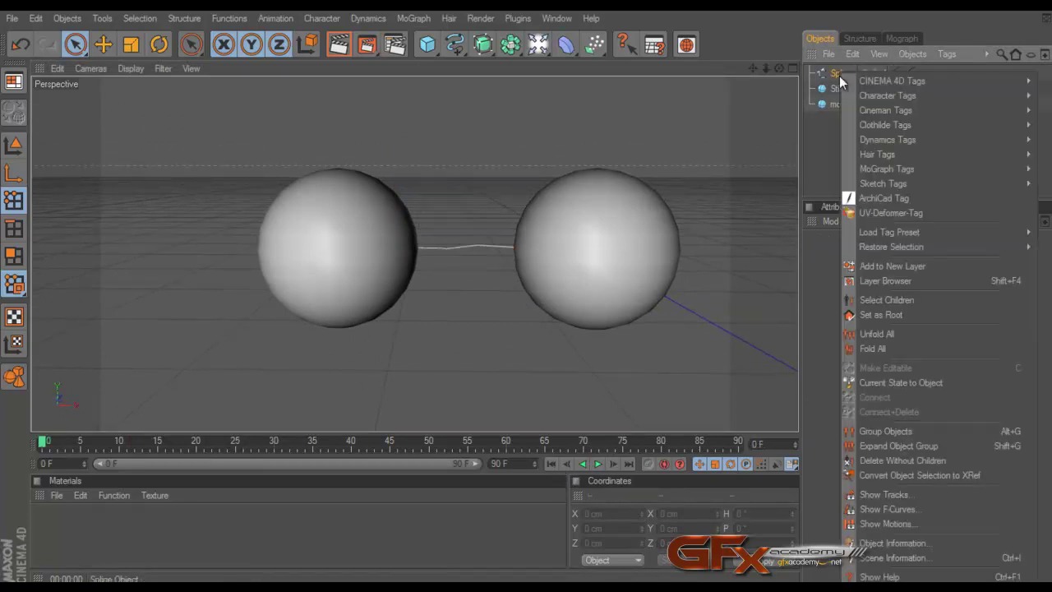
{"action": "mouse_move", "coordinate": [866, 153]}
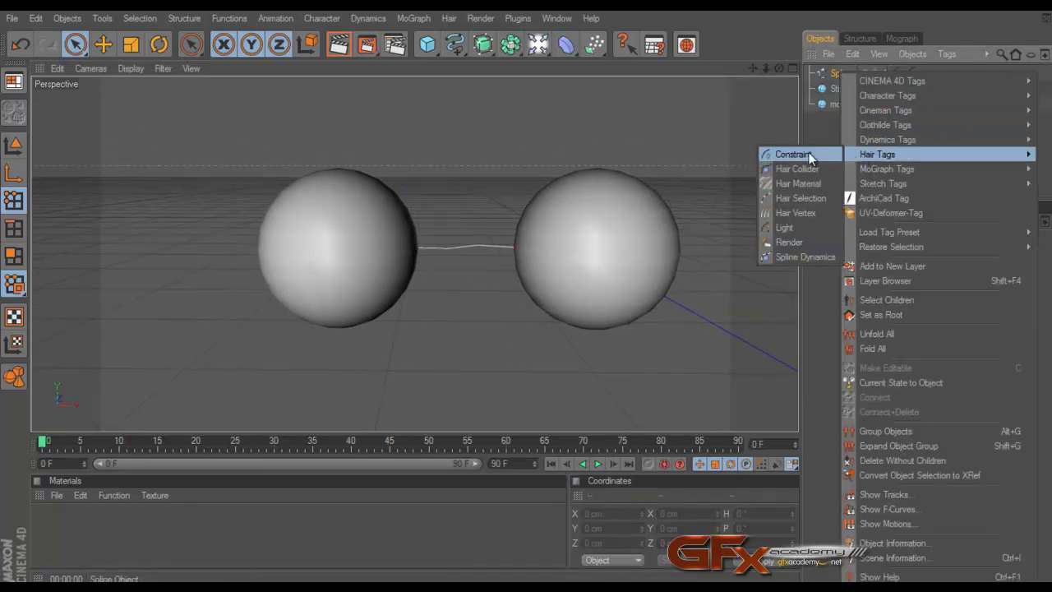
{"action": "left_click", "coordinate": [816, 256]}
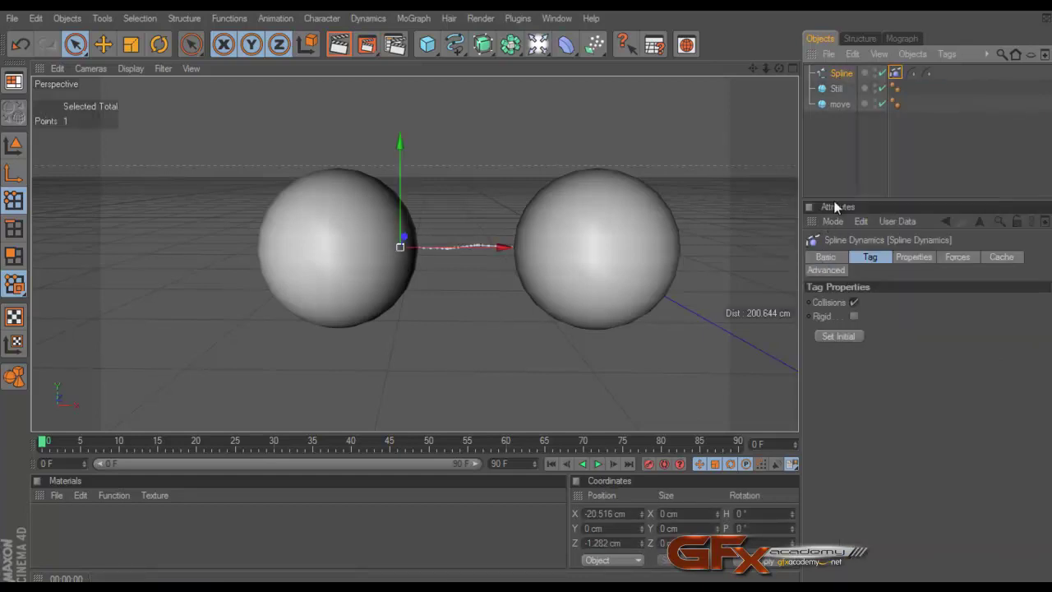
{"action": "left_click", "coordinate": [911, 160]}
Play the animation to examine how the spline hangs between the spheres, and return to frame 0.
{"action": "left_click", "coordinate": [597, 463]}
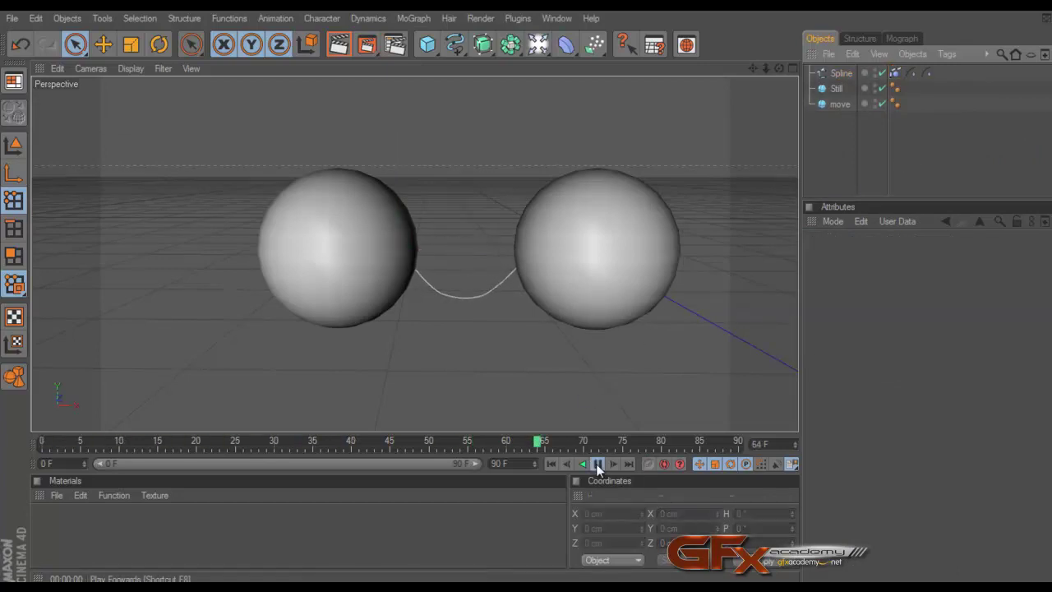
{"action": "left_click", "coordinate": [597, 463]}
{"action": "left_click_drag", "start_coordinate": [777, 72], "coordinate": [669, 189]}
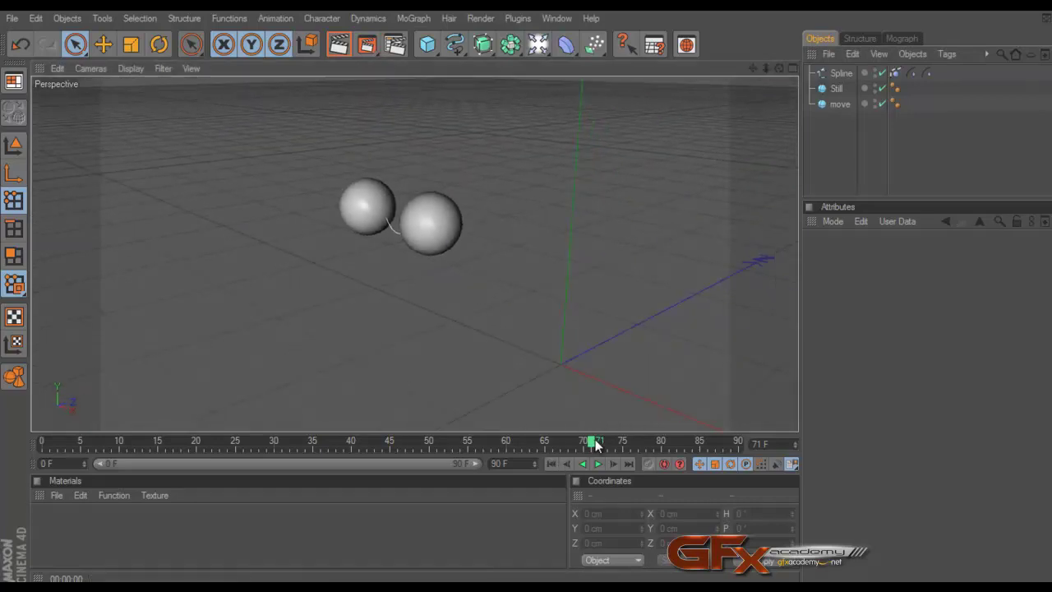
{"action": "mouse_move", "coordinate": [592, 442]}
{"action": "left_mouse_down"}
{"action": "mouse_move", "coordinate": [118, 416]}
{"action": "mouse_move", "coordinate": [45, 401]}
{"action": "left_mouse_up"}
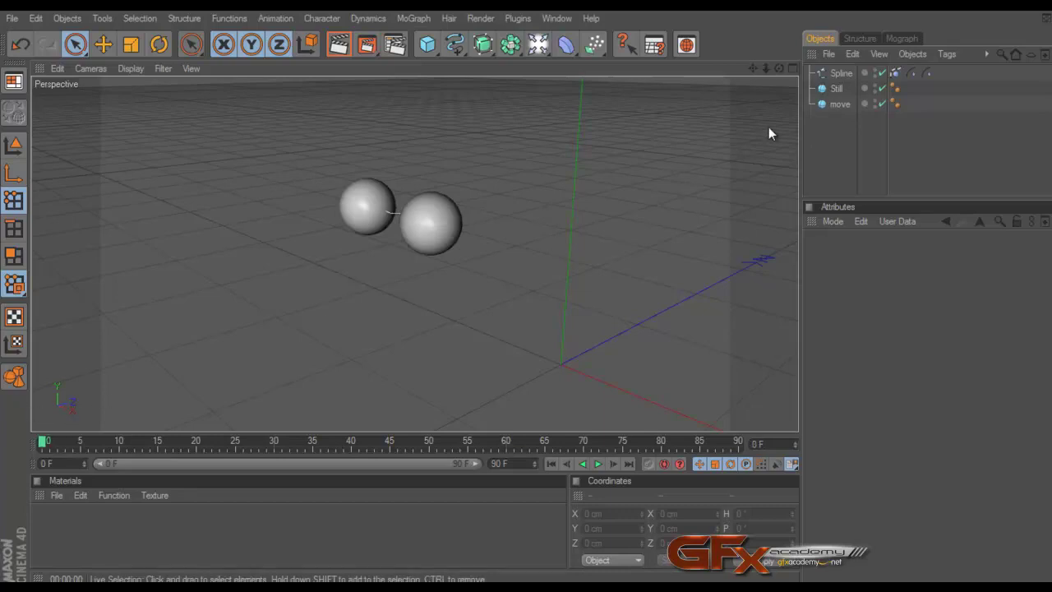
Record X, Y and Z position keyframes for the move sphere at frame 0.
{"action": "left_click", "coordinate": [839, 104]}
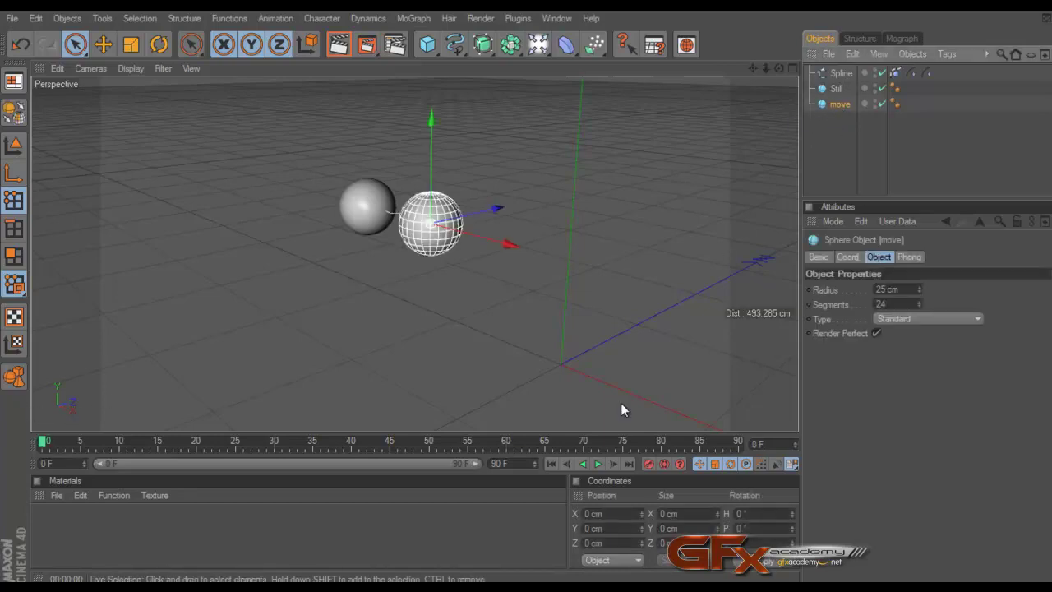
{"action": "left_click", "coordinate": [848, 257]}
{"action": "left_click", "coordinate": [809, 319], "text": "ctrl"}
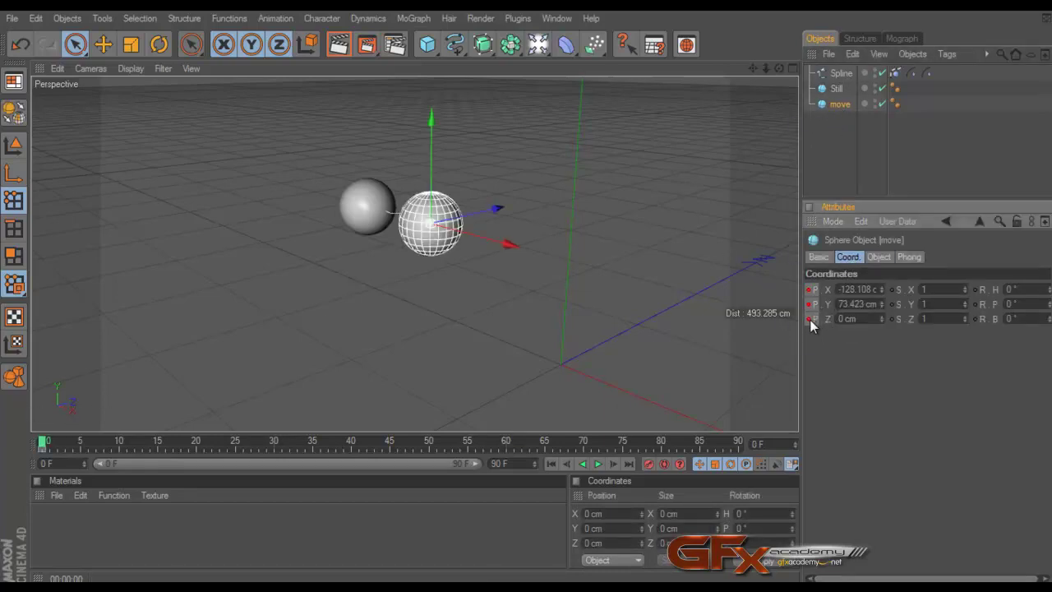
At frame 15, move the move sphere along X to about 1203 cm and record its position keyframes.
{"action": "left_click", "coordinate": [159, 441]}
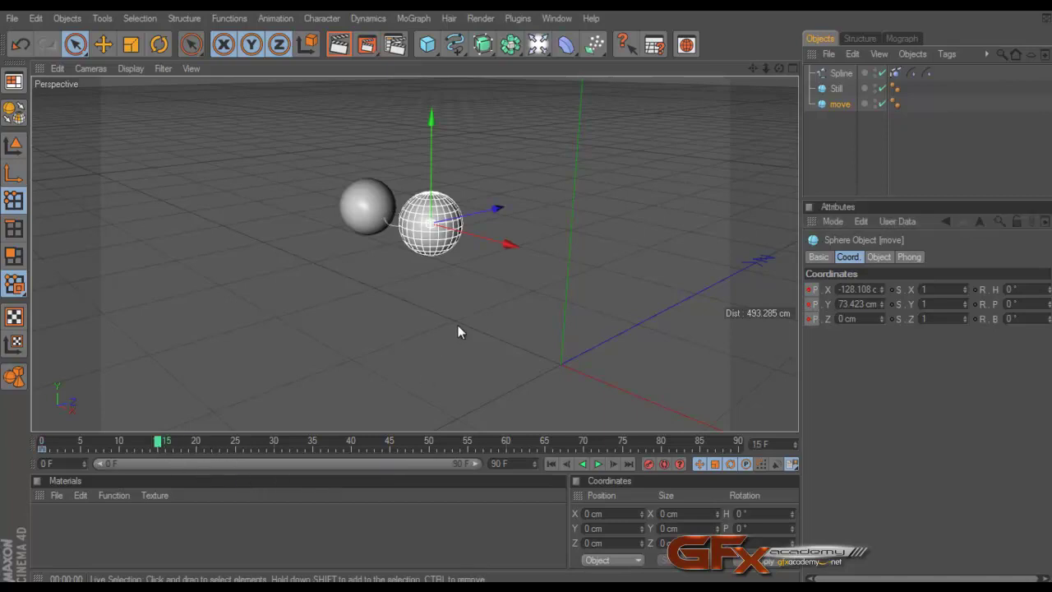
{"action": "scroll", "coordinate": [494, 317], "scroll_direction": "down", "scroll_amount": 2}
{"action": "scroll", "coordinate": [494, 311], "scroll_direction": "down", "scroll_amount": 1}
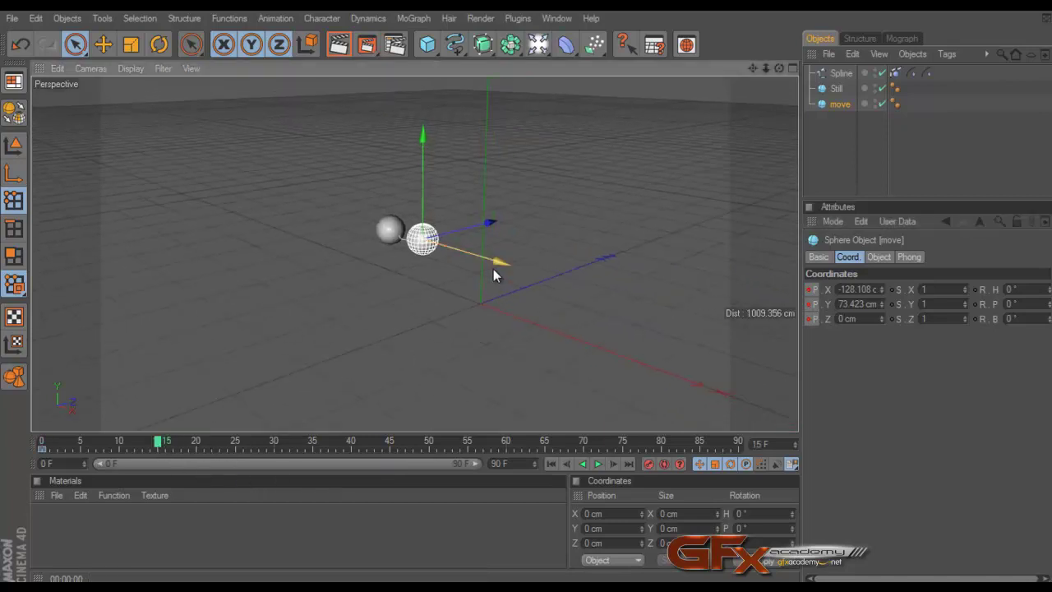
{"action": "left_click_drag", "start_coordinate": [493, 269], "coordinate": [745, 323]}
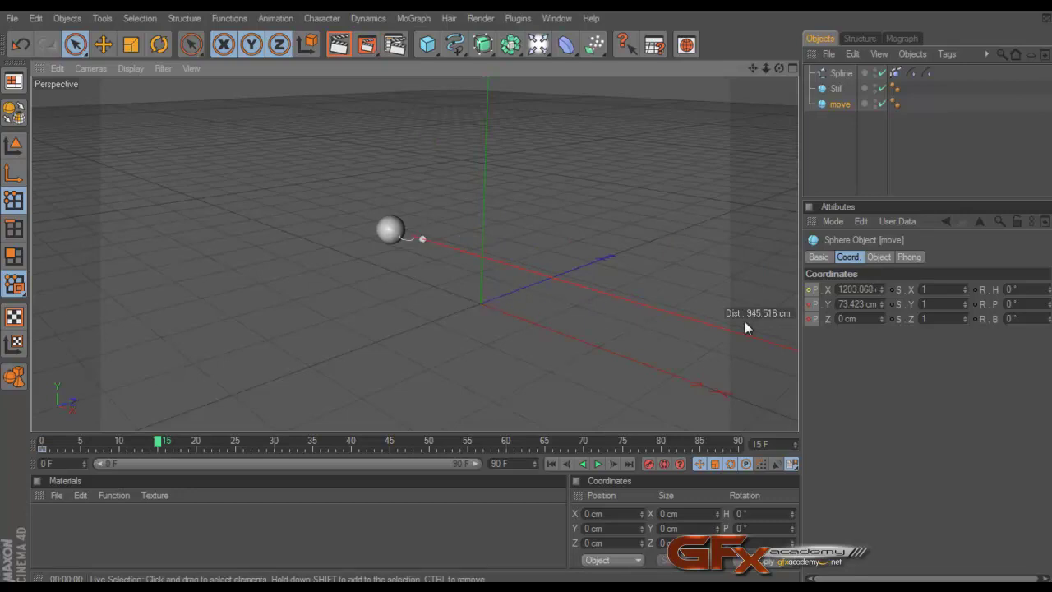
{"action": "left_click", "coordinate": [810, 290], "text": "ctrl"}
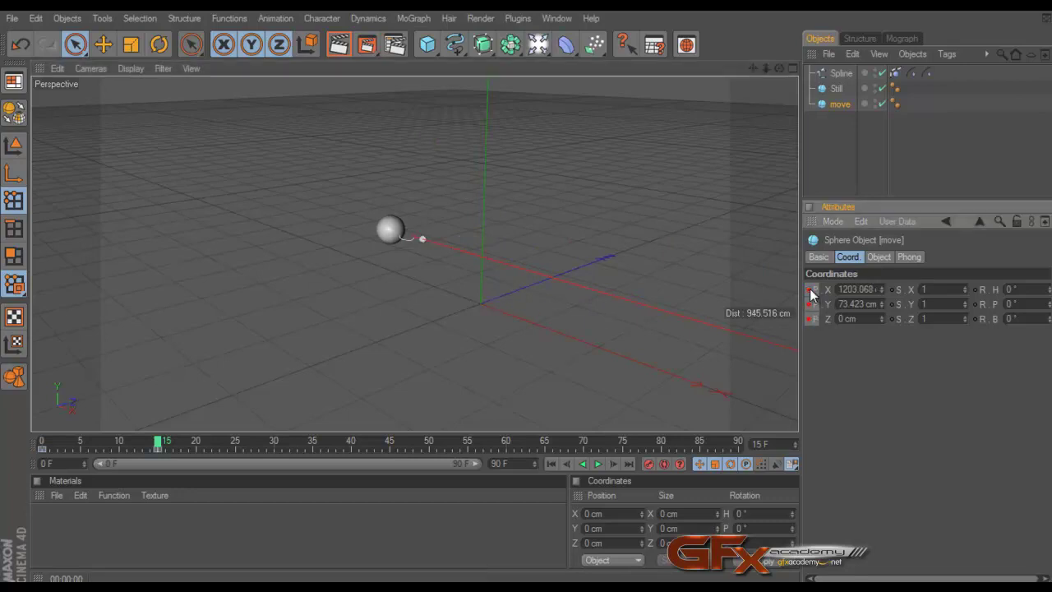
Play the animation from frame 0 and examine from several angles how the spline stretches between the Still and move spheres.
{"action": "left_click", "coordinate": [551, 463]}
{"action": "mouse_move", "coordinate": [524, 291]}
{"action": "left_mouse_down", "text": "alt"}
{"action": "mouse_move", "coordinate": [536, 295]}
{"action": "mouse_move", "coordinate": [770, 71]}
{"action": "mouse_move", "coordinate": [508, 296]}
{"action": "mouse_move", "coordinate": [524, 296]}
{"action": "left_mouse_up", "text": "alt"}
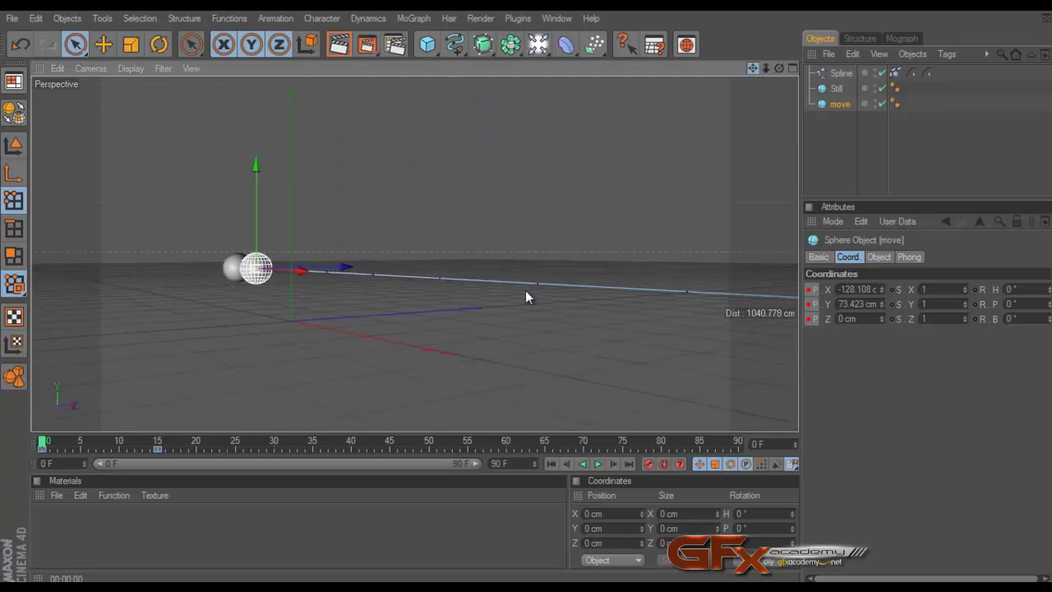
{"action": "left_click_drag", "start_coordinate": [765, 70], "coordinate": [529, 292]}
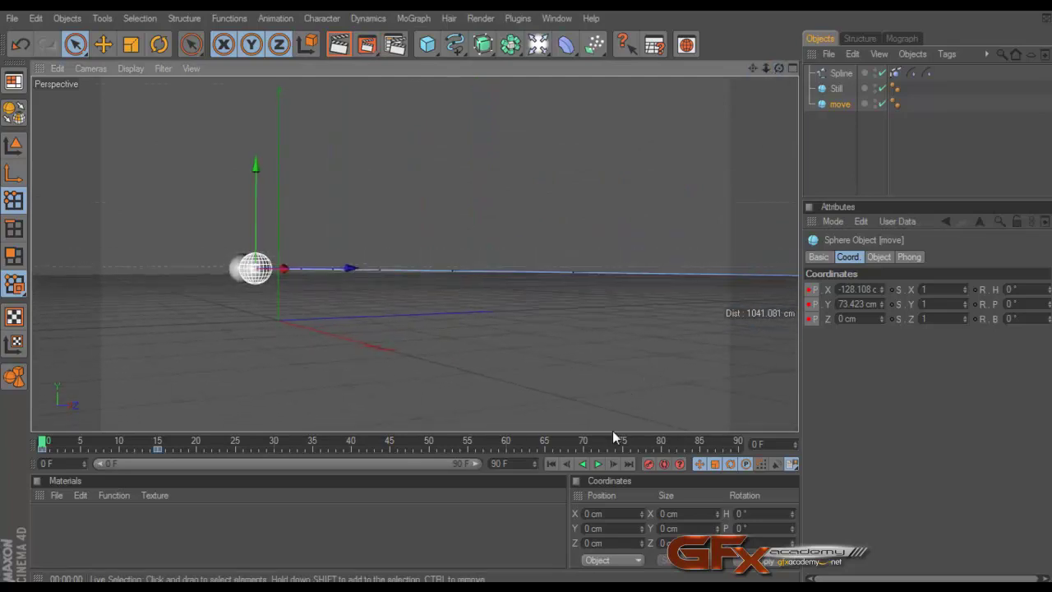
{"action": "left_click", "coordinate": [597, 464]}
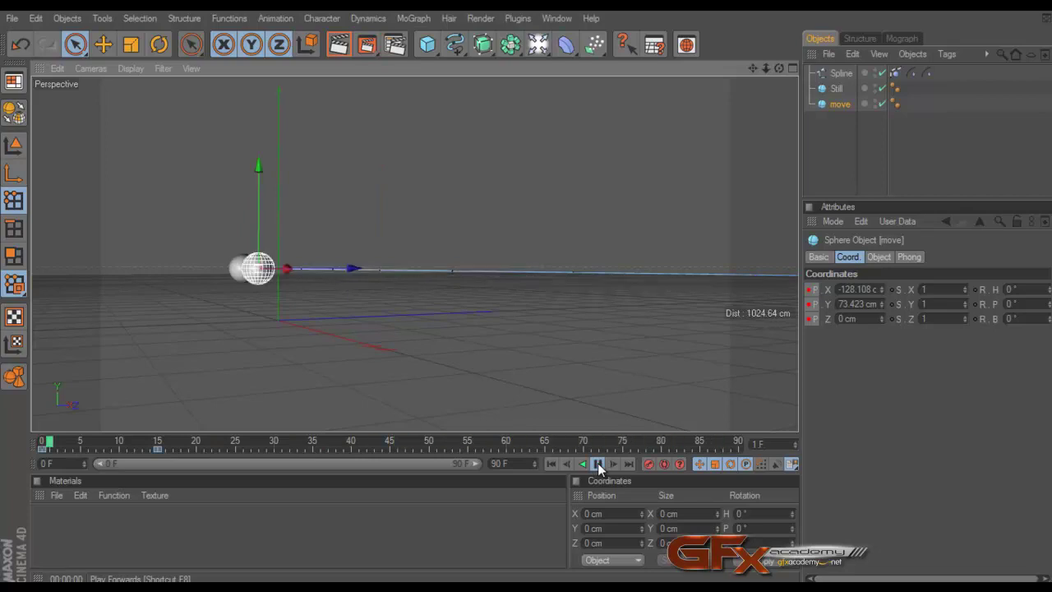
{"action": "left_click", "coordinate": [828, 186]}
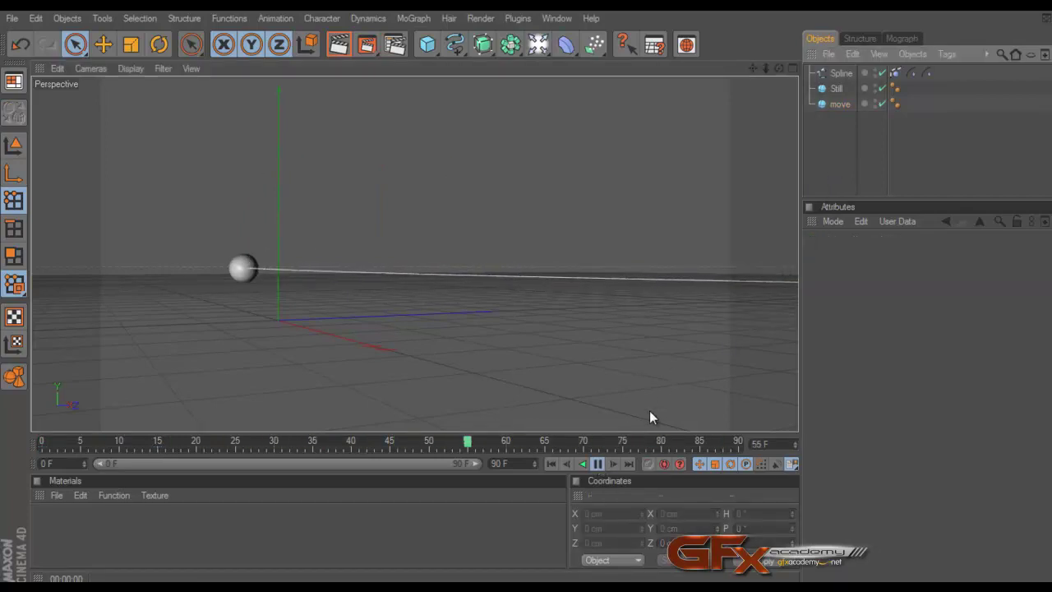
{"action": "left_click", "coordinate": [599, 465]}
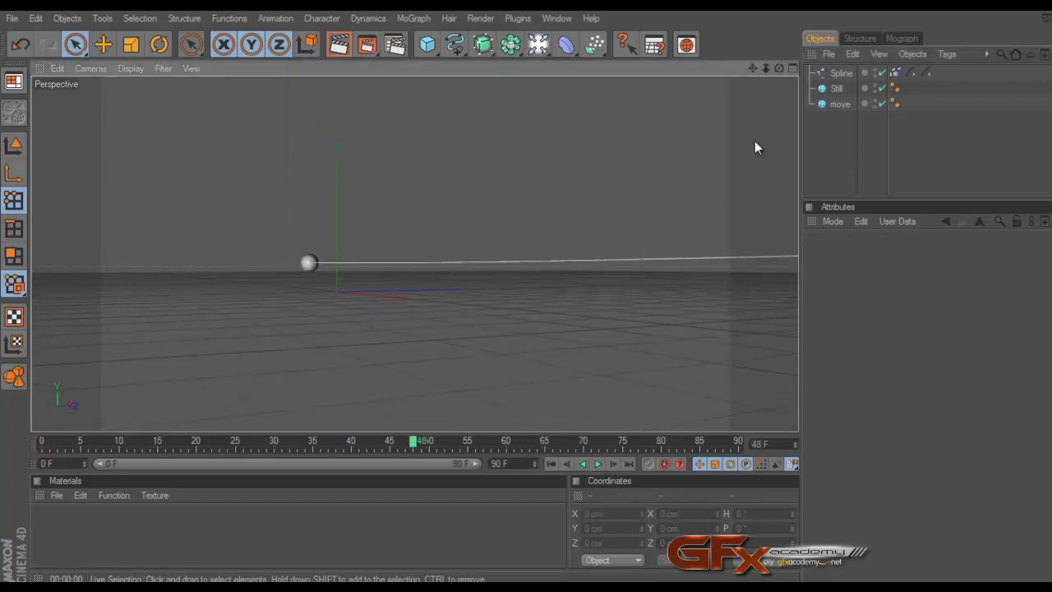
{"action": "left_click_drag", "start_coordinate": [778, 68], "coordinate": [526, 290]}
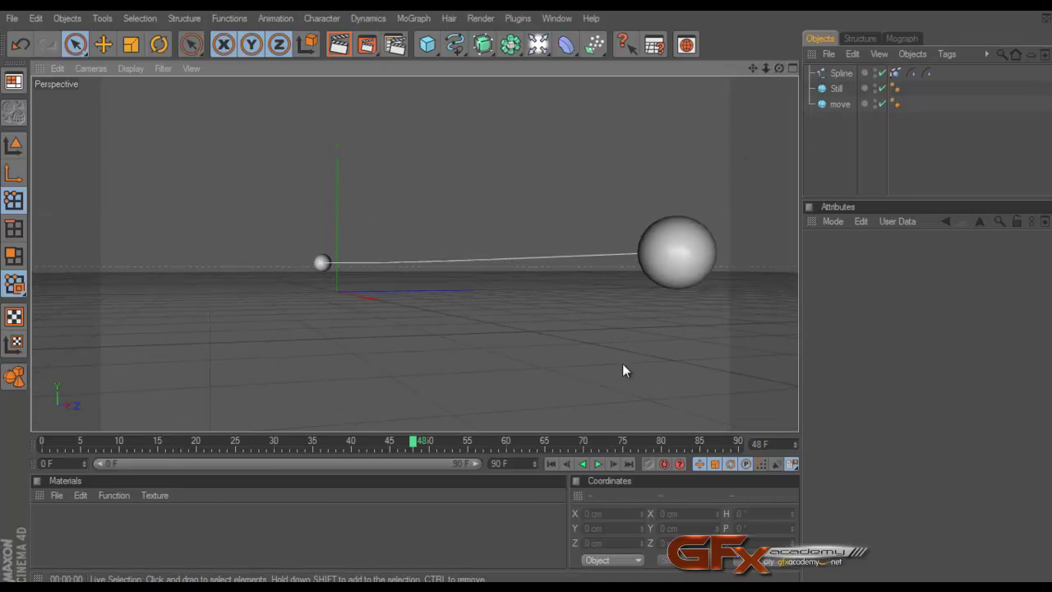
{"action": "left_click_drag", "start_coordinate": [765, 69], "coordinate": [518, 295]}
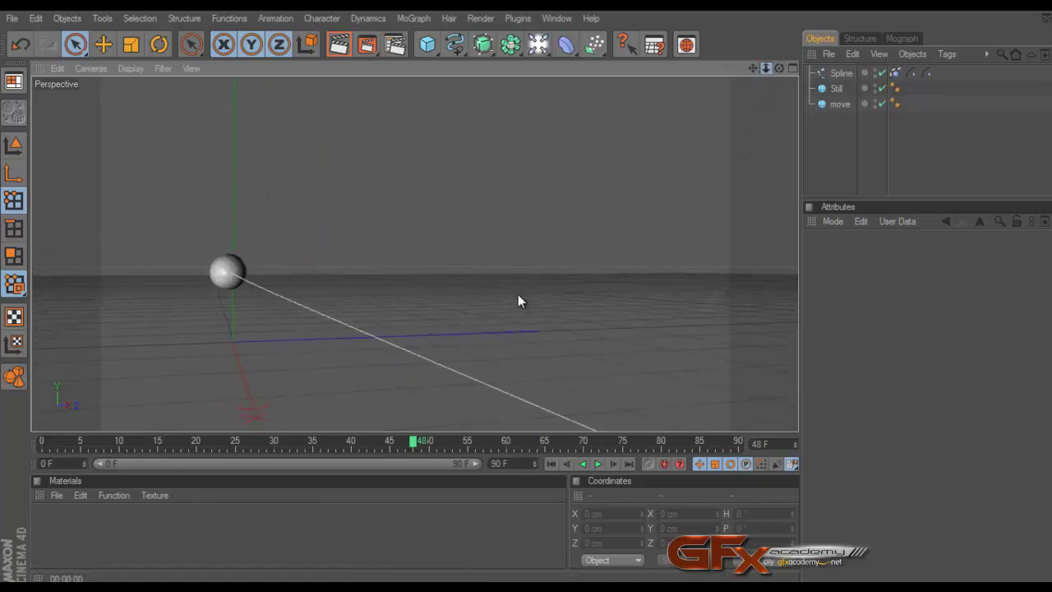
Replay and scrub the animation to examine the stretched spline, then return to frame 0 and view the spheres from another angle.
{"action": "left_click_drag", "start_coordinate": [779, 68], "coordinate": [526, 290]}
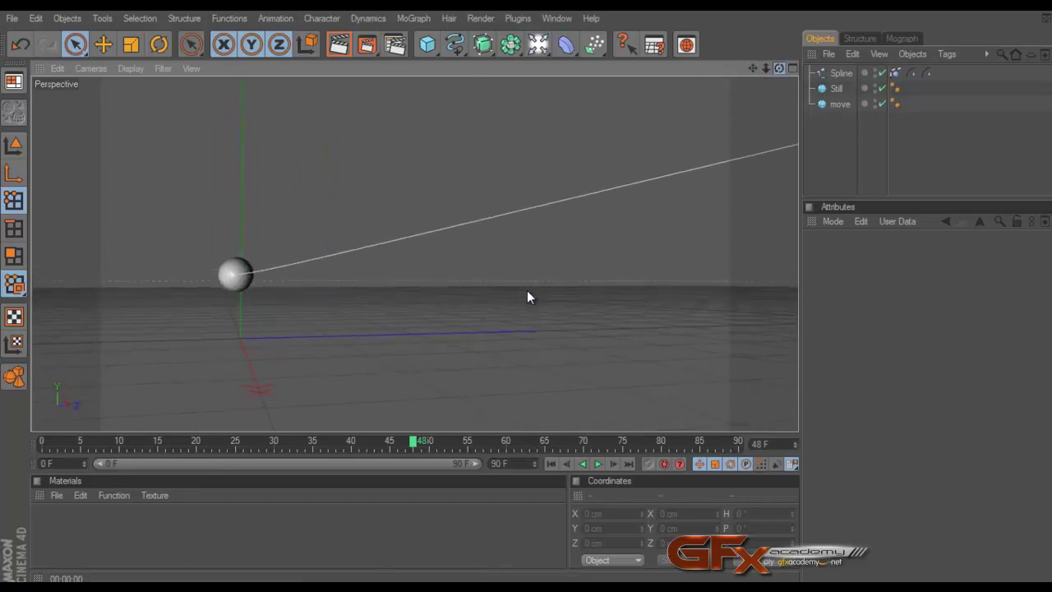
{"action": "left_click", "coordinate": [550, 463]}
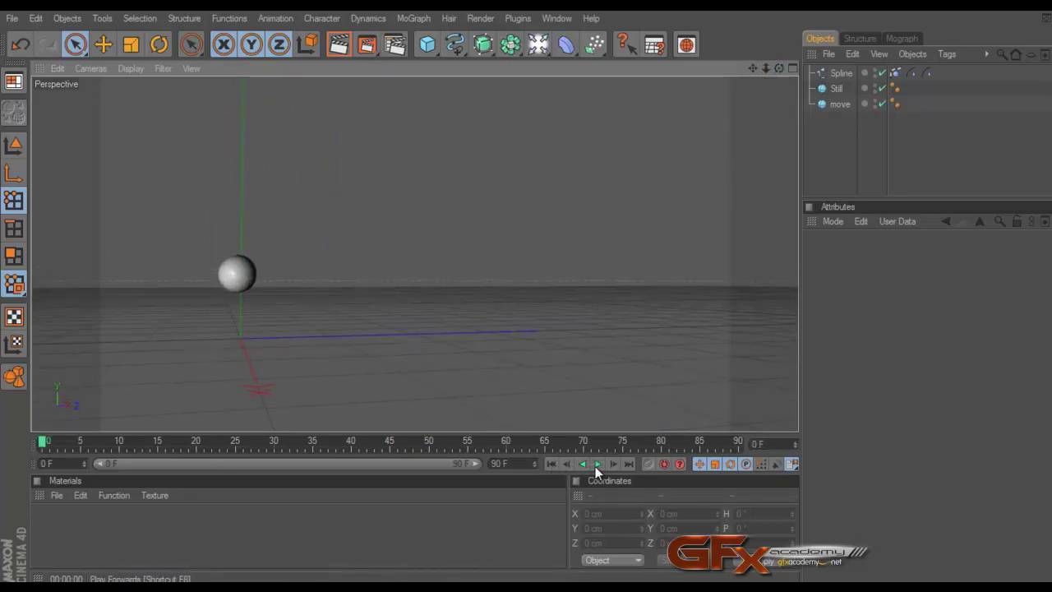
{"action": "left_click", "coordinate": [596, 464]}
{"action": "left_click", "coordinate": [274, 442]}
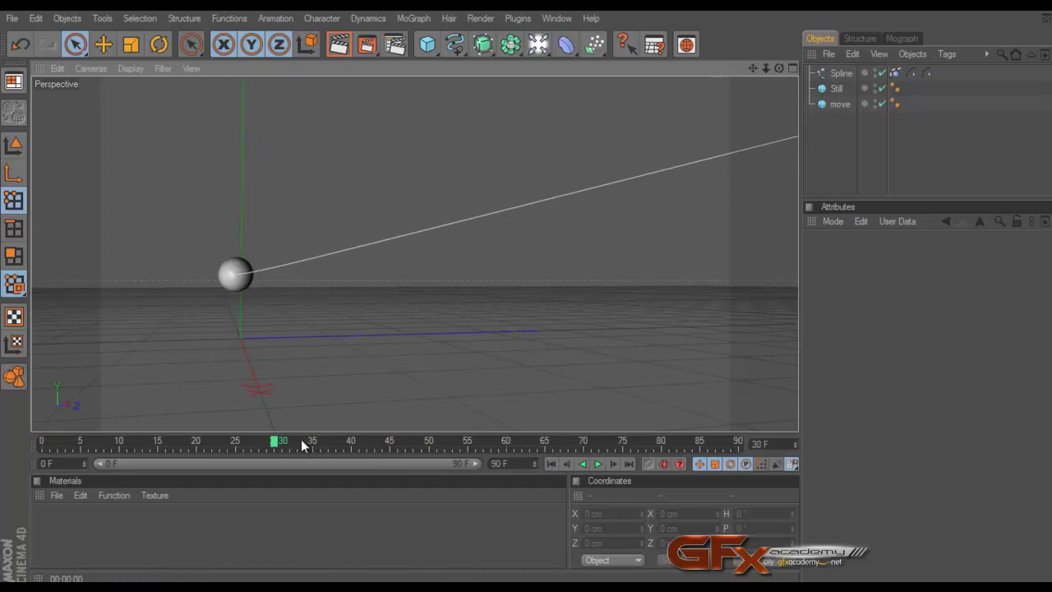
{"action": "left_click_drag", "start_coordinate": [276, 444], "coordinate": [12, 449]}
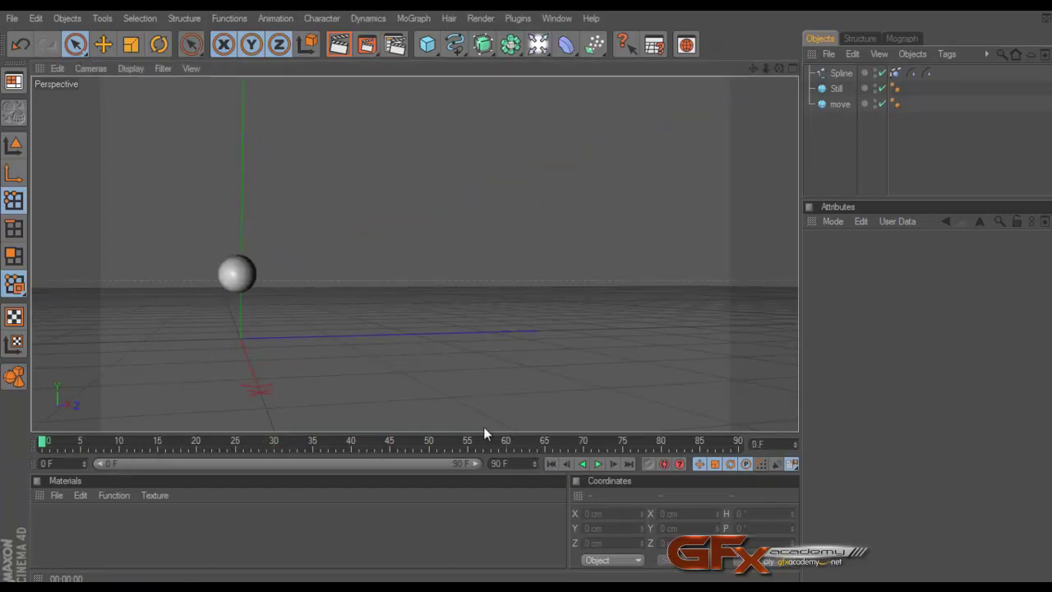
{"action": "left_click_drag", "start_coordinate": [778, 68], "coordinate": [522, 296]}
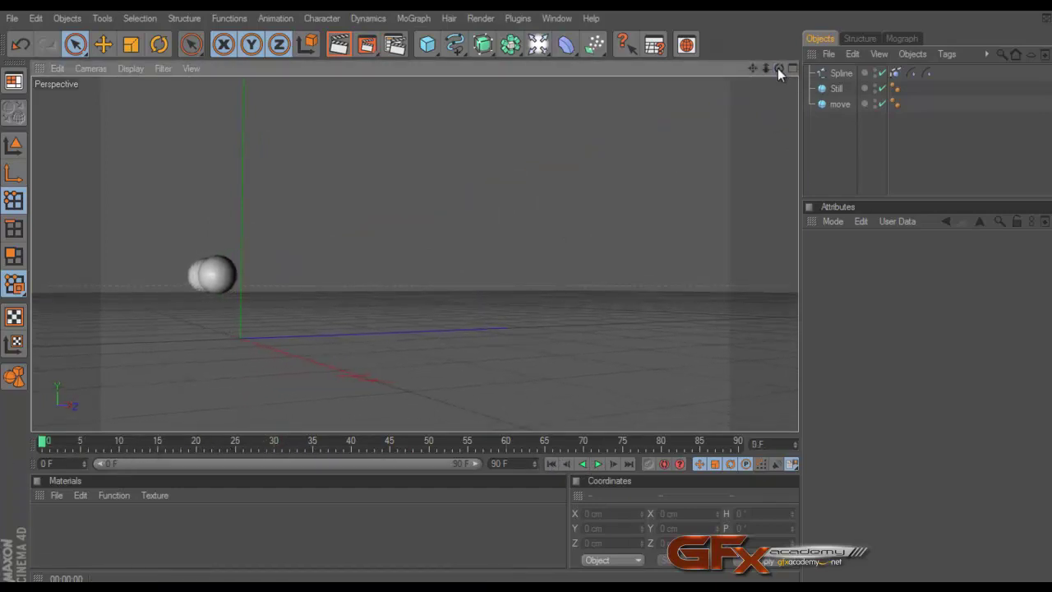
Add a Sweep NURBS object to the scene for turning the dynamic spline into a solid wire.
{"action": "left_click", "coordinate": [483, 48]}
{"action": "left_click", "coordinate": [549, 115]}
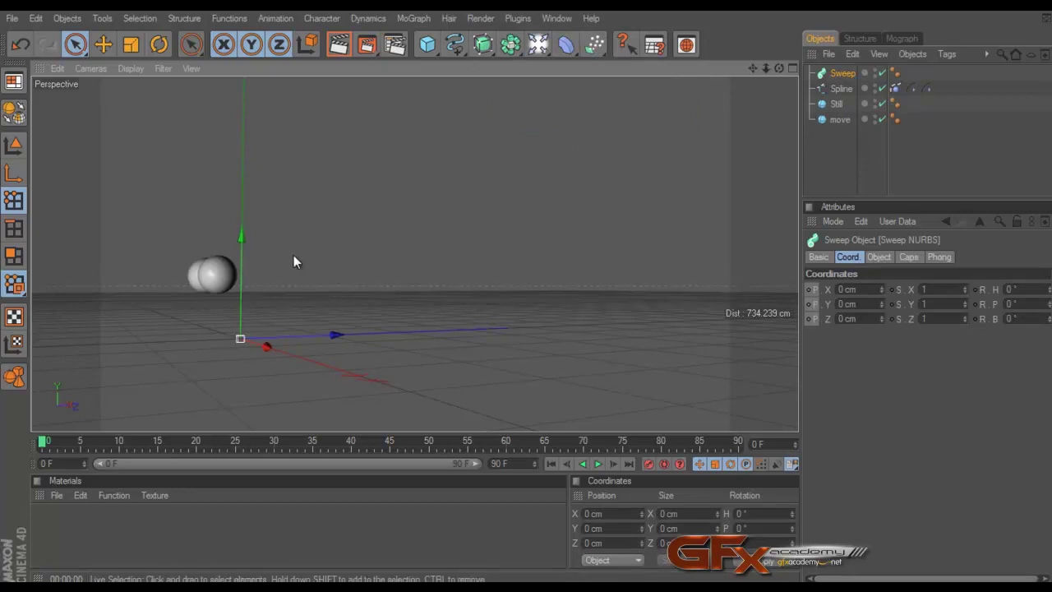
{"action": "left_click", "coordinate": [841, 88]}
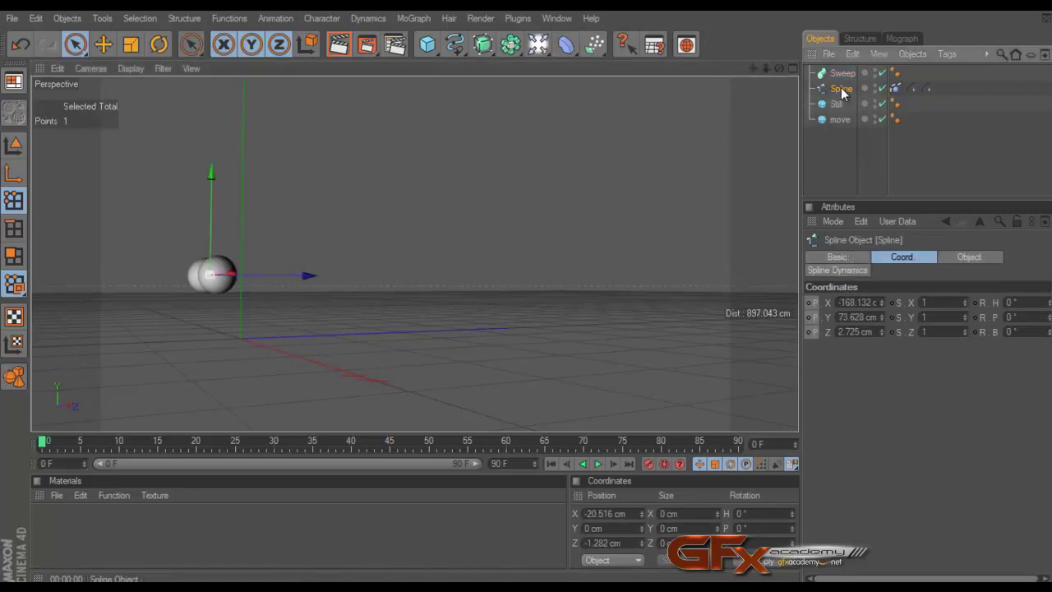
{"action": "left_click", "coordinate": [833, 137]}
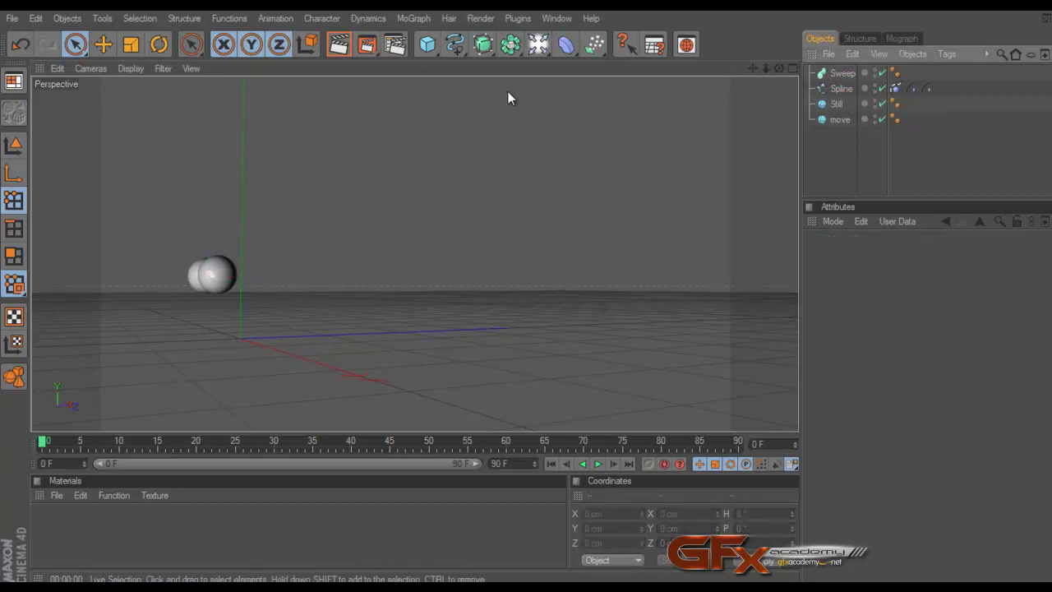
Add a Flower spline as the cross-section profile for the wire.
{"action": "left_click", "coordinate": [436, 51]}
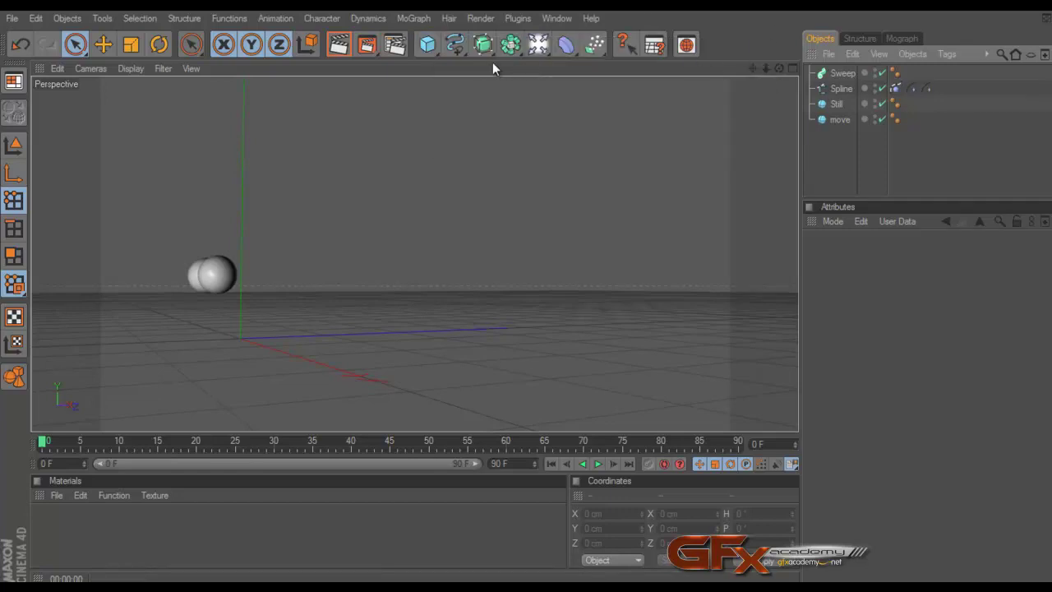
{"action": "left_click", "coordinate": [464, 54]}
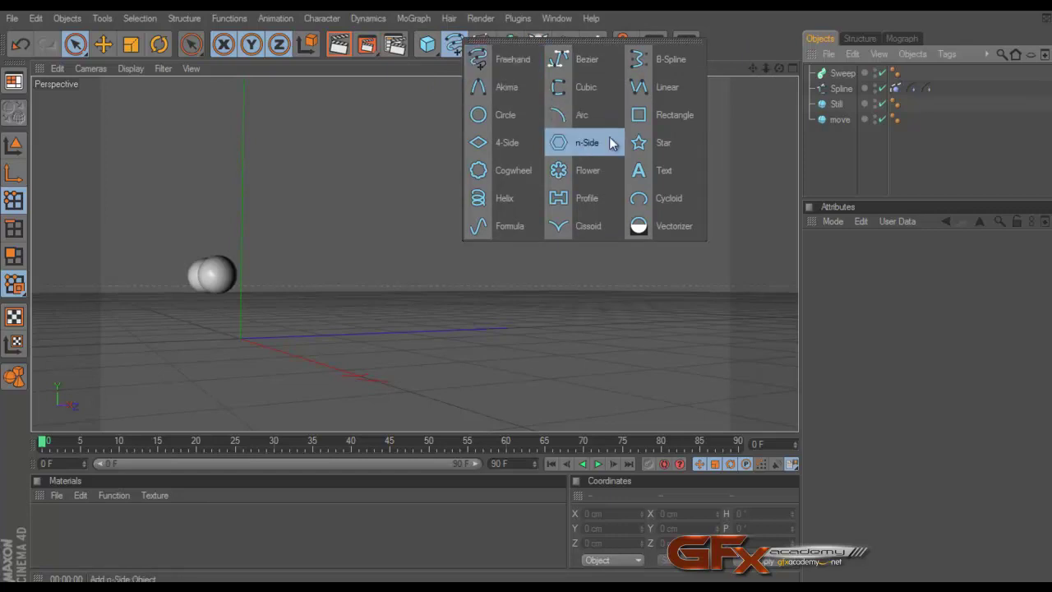
{"action": "left_click", "coordinate": [594, 174]}
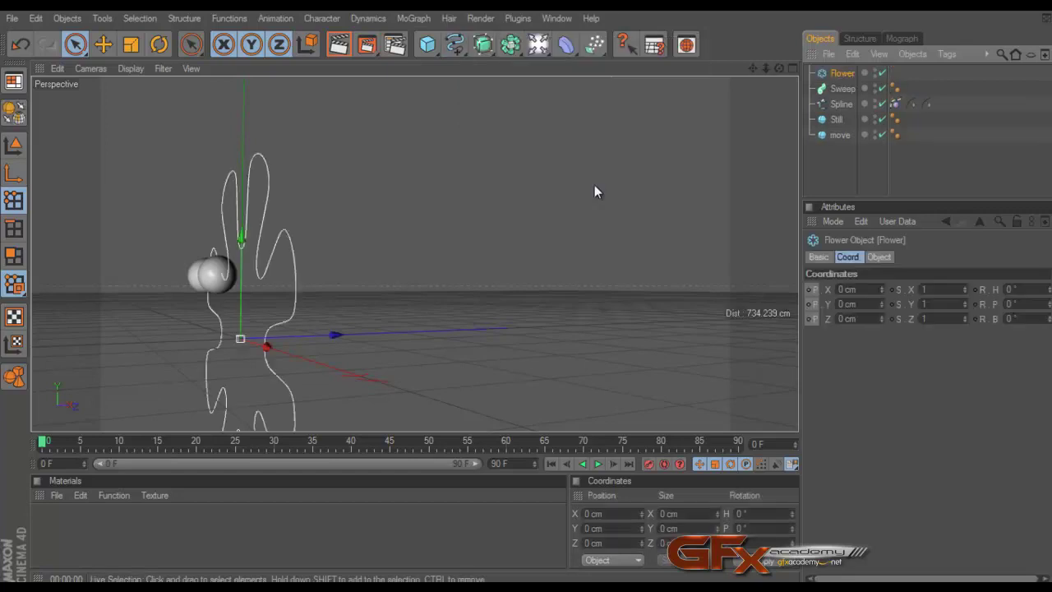
Set the Flower spline's inner radius to 2 cm and its outer radius to 3 cm.
{"action": "left_click", "coordinate": [879, 257]}
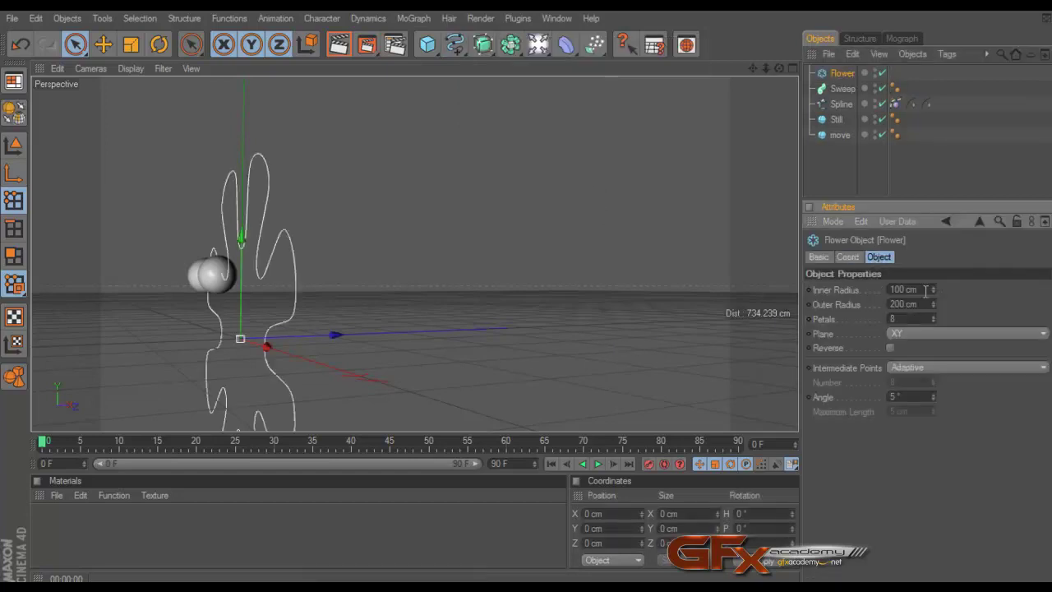
{"action": "left_click_drag", "start_coordinate": [925, 291], "coordinate": [878, 291]}
{"action": "type", "text": "1"}
{"action": "key", "text": "Return"}
{"action": "left_click_drag", "start_coordinate": [889, 304], "coordinate": [918, 304]}
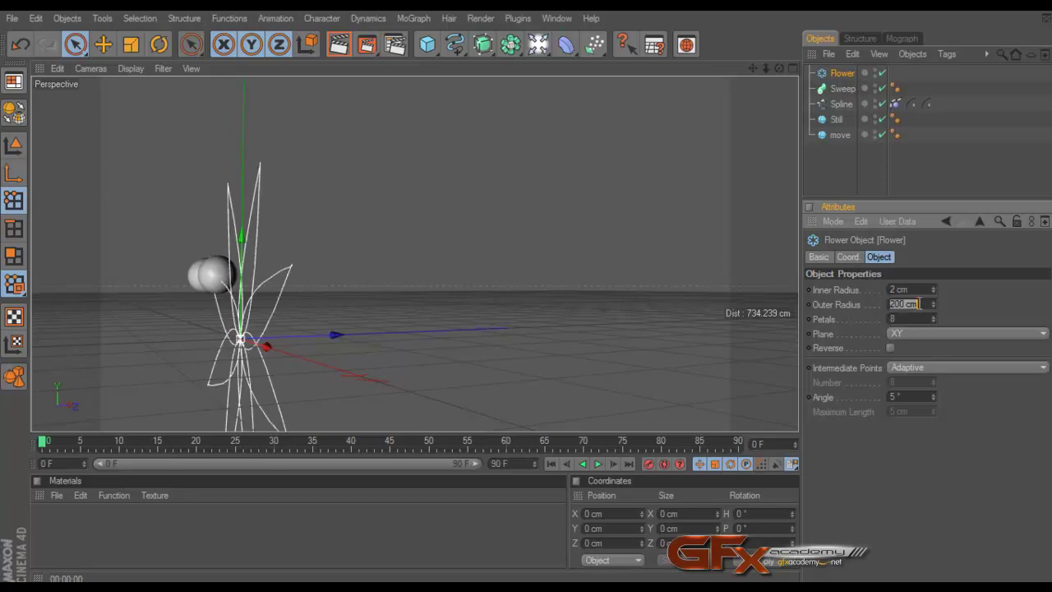
{"action": "type", "text": "3"}
{"action": "key", "text": "Return"}
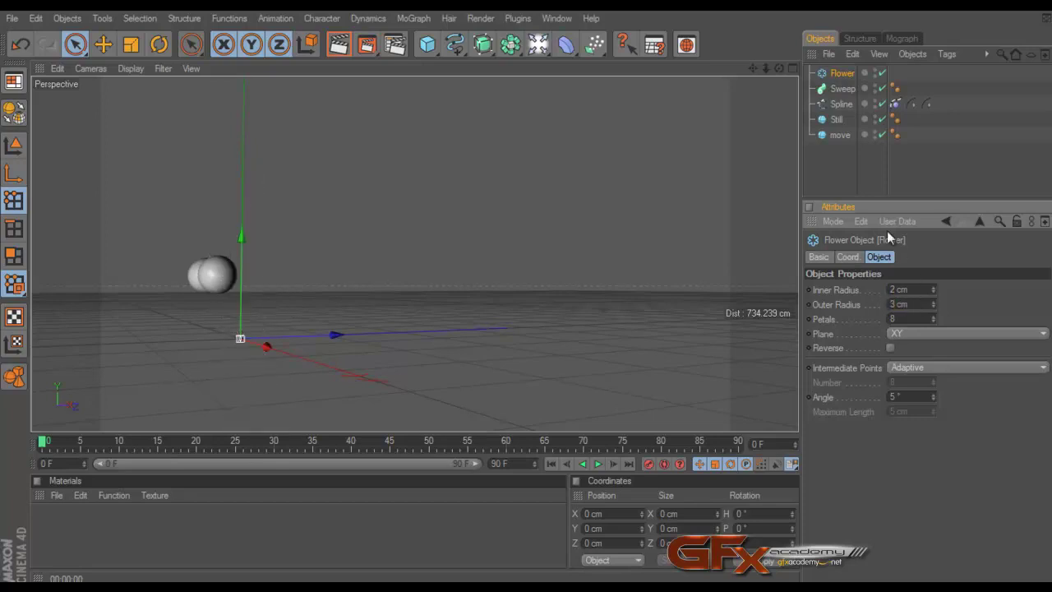
Nest the Flower and Spline under the Sweep NURBS, with Flower first, and inspect the swept wire up close at frame 8.
{"action": "left_click_drag", "start_coordinate": [839, 104], "coordinate": [840, 87]}
{"action": "left_click_drag", "start_coordinate": [41, 441], "coordinate": [104, 442]}
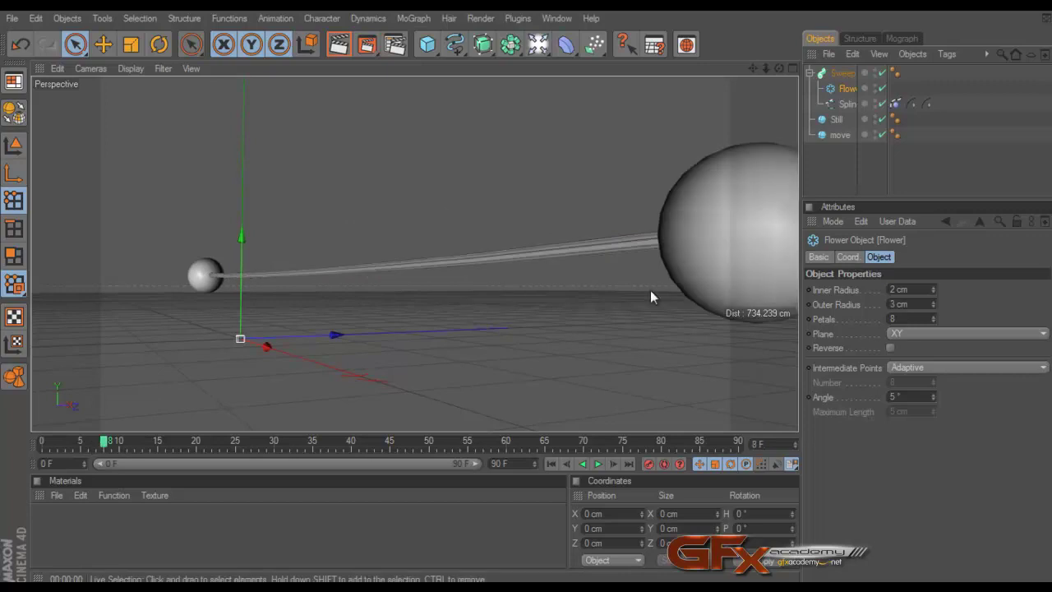
{"action": "left_click", "coordinate": [820, 171]}
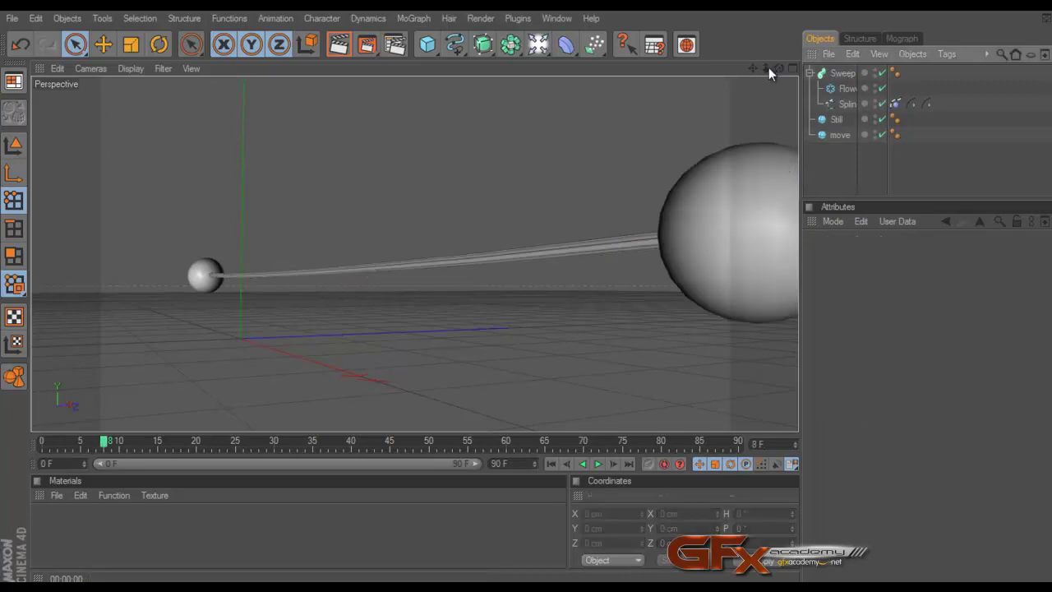
{"action": "left_click_drag", "start_coordinate": [766, 68], "coordinate": [535, 297]}
{"action": "left_click_drag", "start_coordinate": [752, 84], "coordinate": [530, 289]}
{"action": "scroll", "coordinate": [529, 289], "scroll_direction": "down", "scroll_amount": 5}
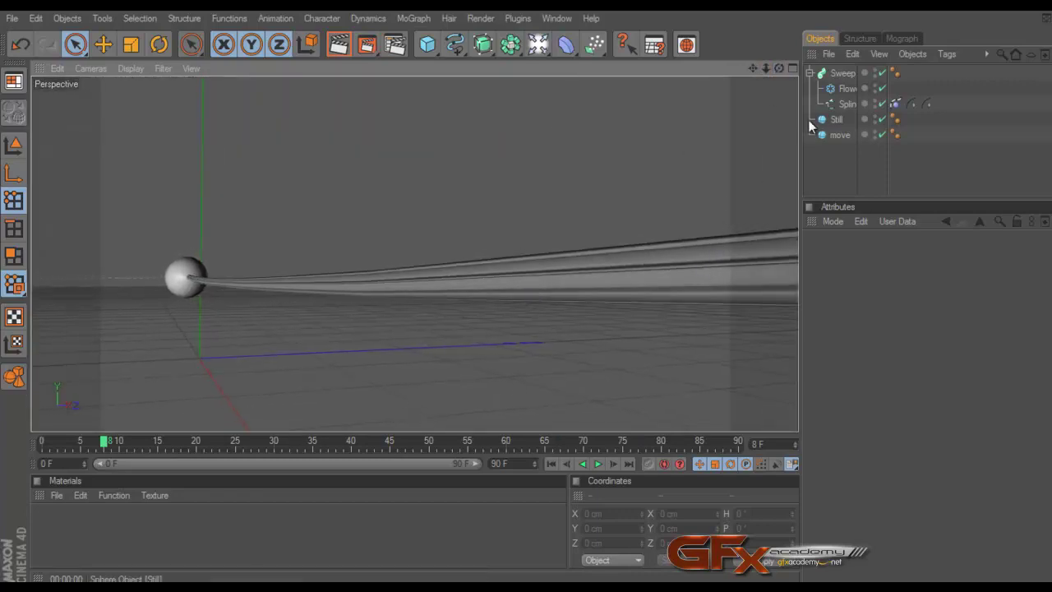
Set the Flower spline's intermediate points to Uniform with a number of 15.
{"action": "left_click", "coordinate": [846, 88]}
{"action": "left_click_drag", "start_coordinate": [888, 145], "coordinate": [977, 151]}
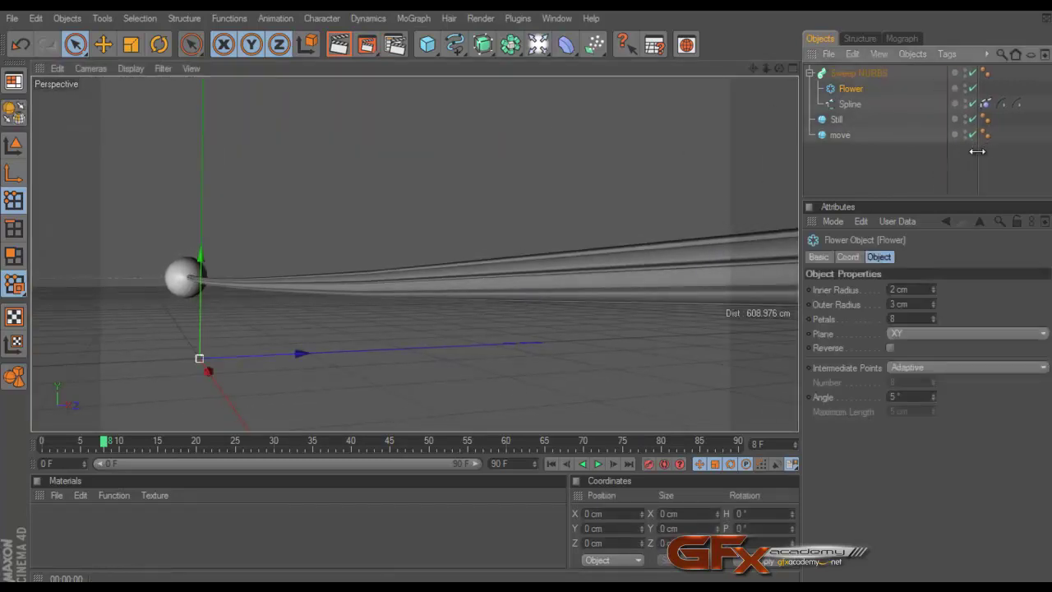
{"action": "left_click", "coordinate": [904, 368]}
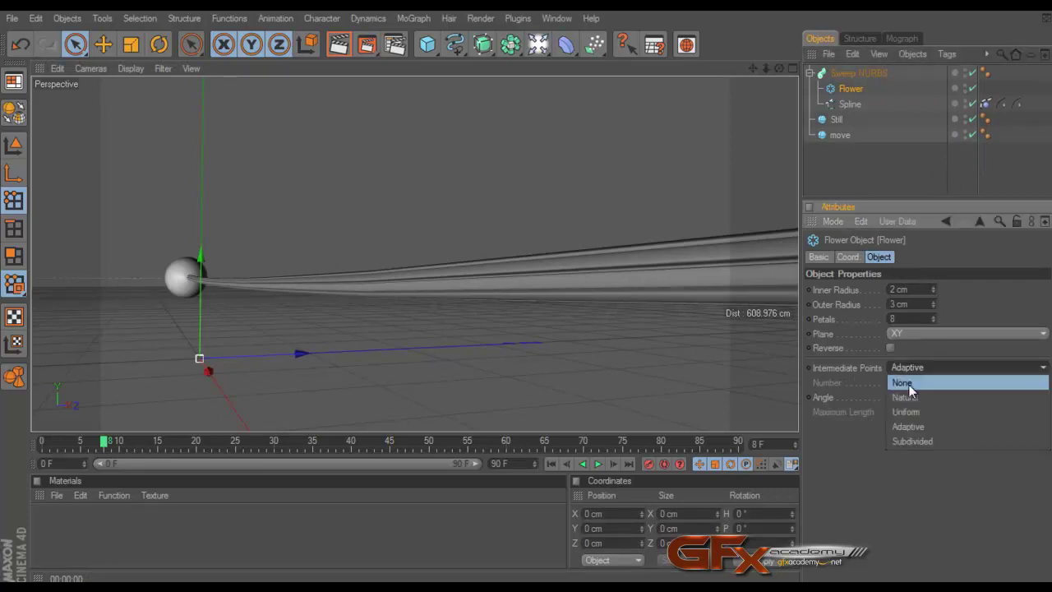
{"action": "left_click", "coordinate": [914, 412]}
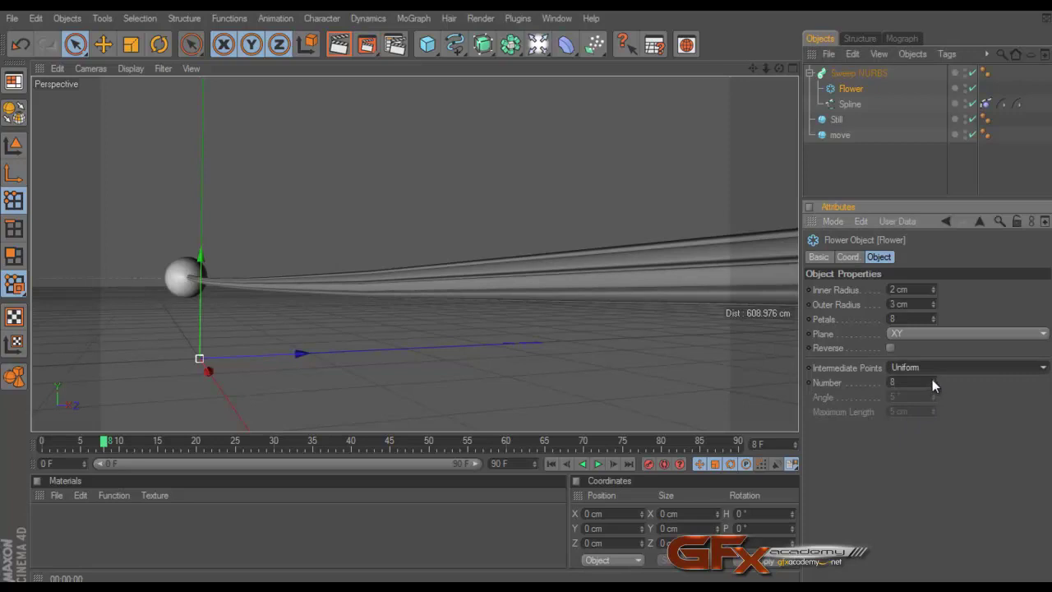
{"action": "left_click_drag", "start_coordinate": [932, 381], "coordinate": [932, 378]}
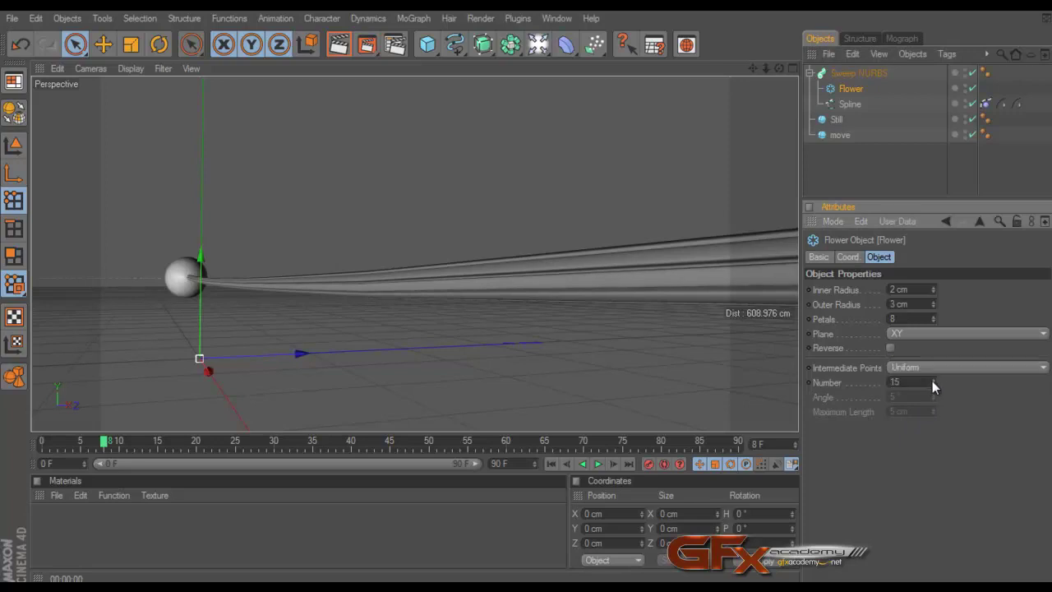
Set the dynamic Spline's intermediate points to Natural with a number of 12.
{"action": "left_click", "coordinate": [849, 104]}
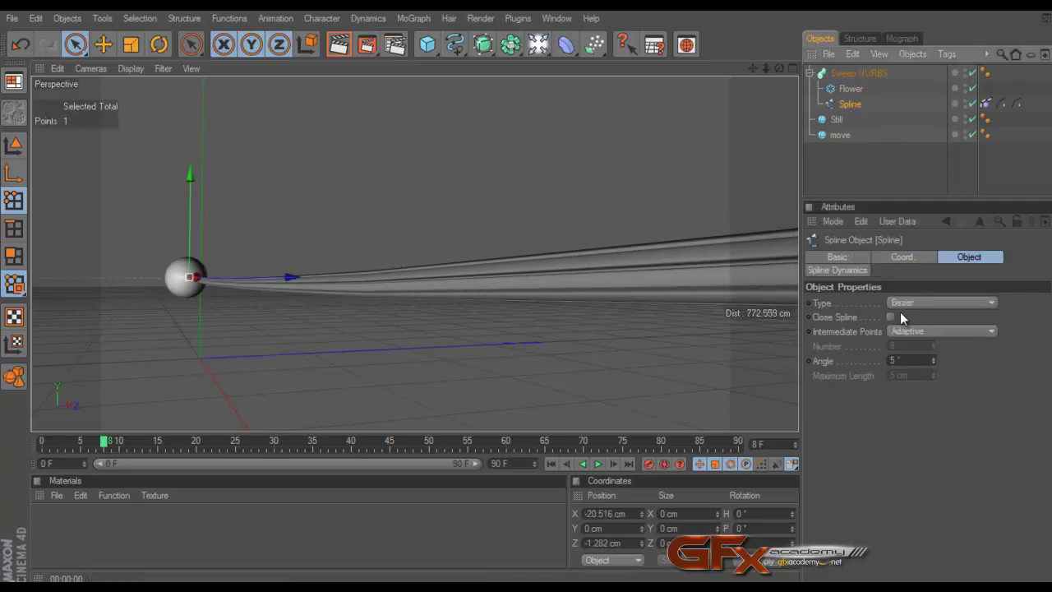
{"action": "left_click", "coordinate": [918, 332]}
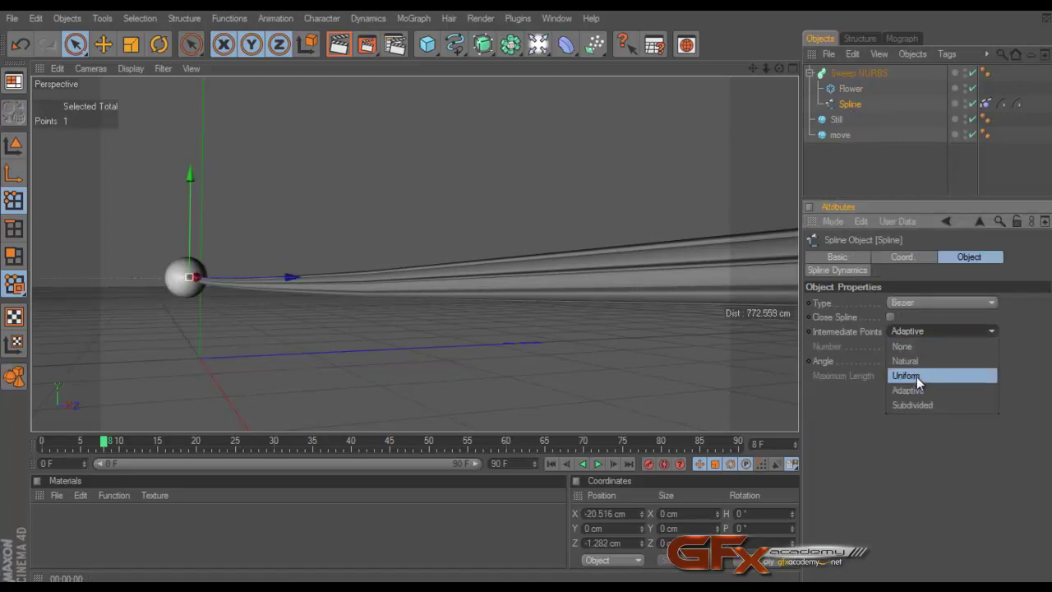
{"action": "left_click", "coordinate": [916, 375]}
{"action": "left_click", "coordinate": [934, 343]}
{"action": "left_click", "coordinate": [934, 343]}
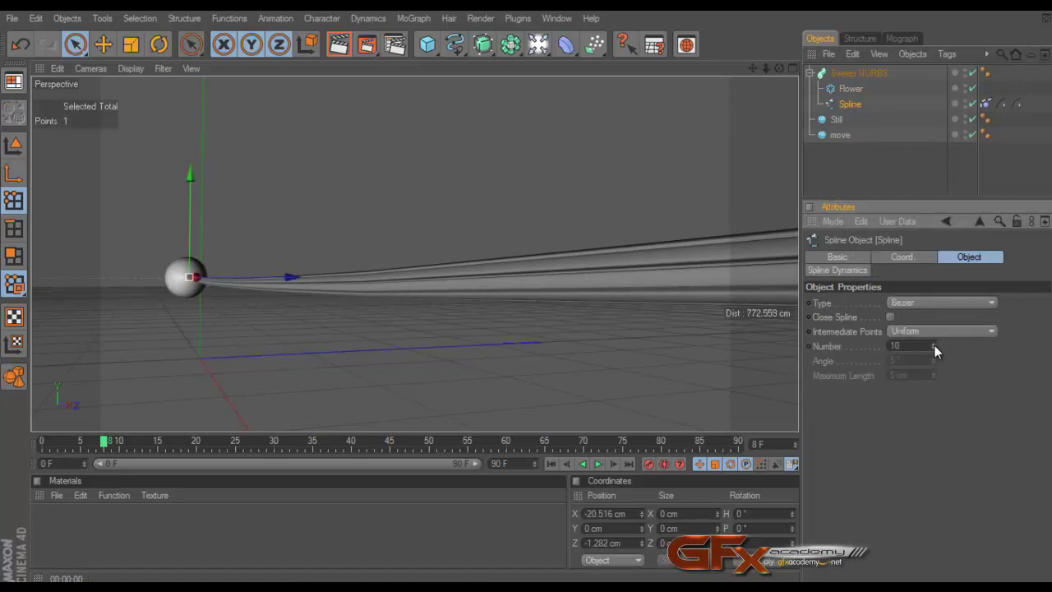
{"action": "left_click", "coordinate": [934, 343]}
{"action": "left_click", "coordinate": [934, 343]}
{"action": "left_click", "coordinate": [930, 333]}
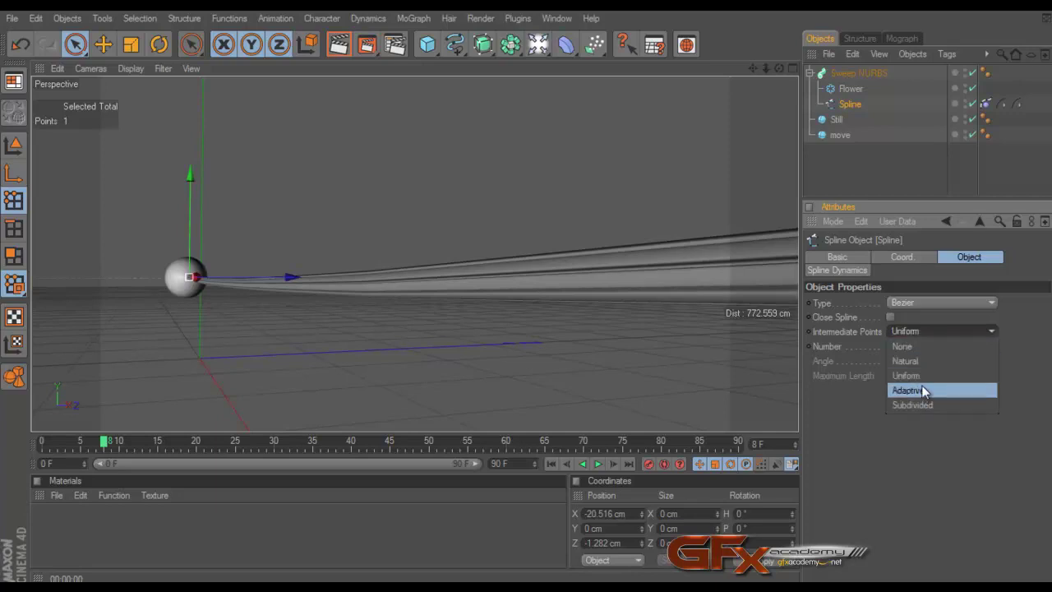
{"action": "left_click", "coordinate": [921, 362]}
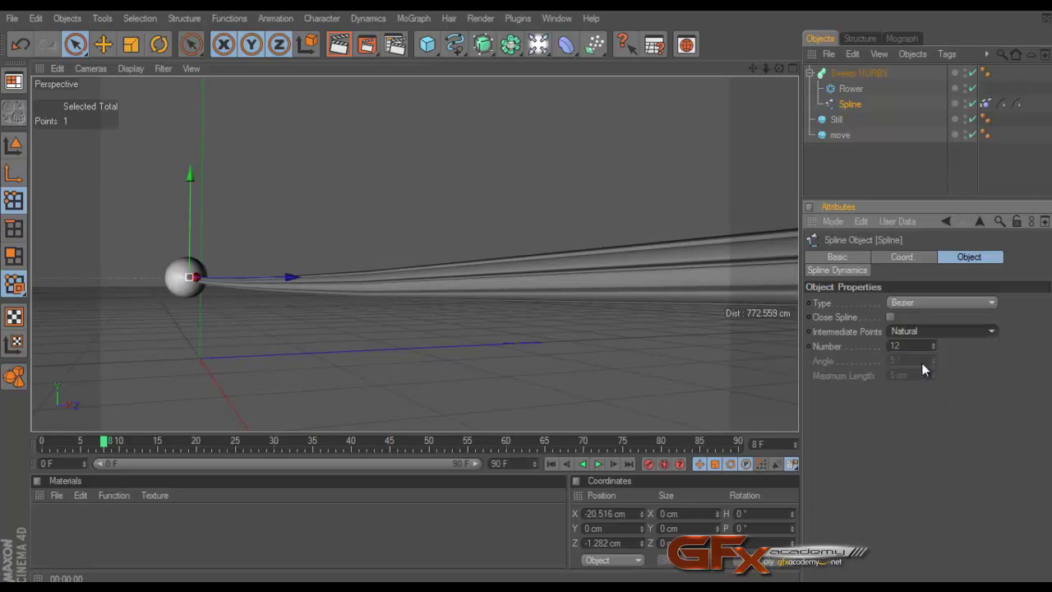
Play the animation from frame 0 and examine from different angles how the swept wire moves between the spheres.
{"action": "left_click", "coordinate": [551, 463]}
{"action": "left_click", "coordinate": [597, 464]}
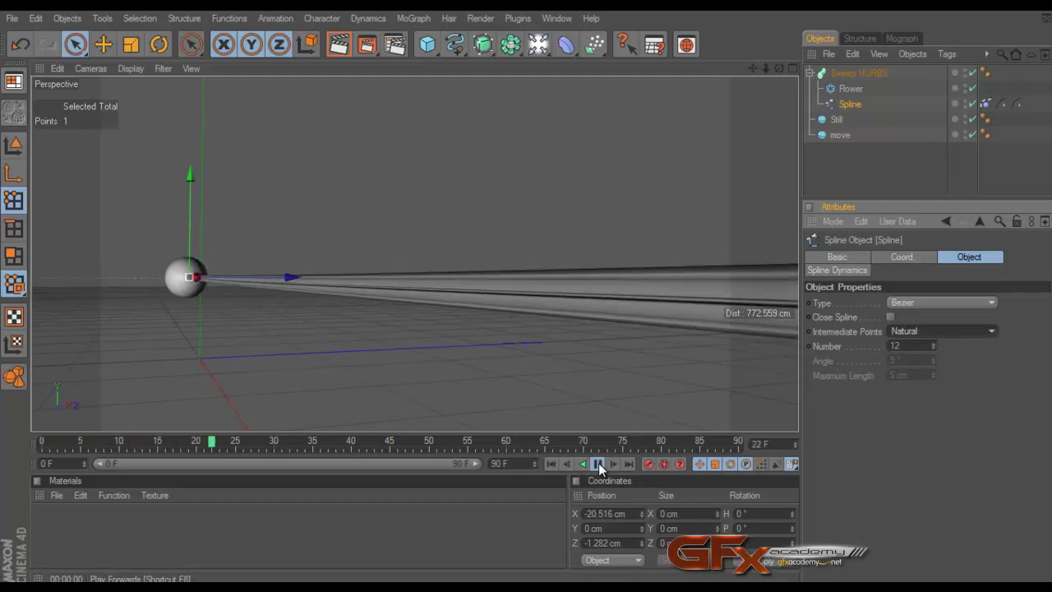
{"action": "left_click", "coordinate": [599, 463]}
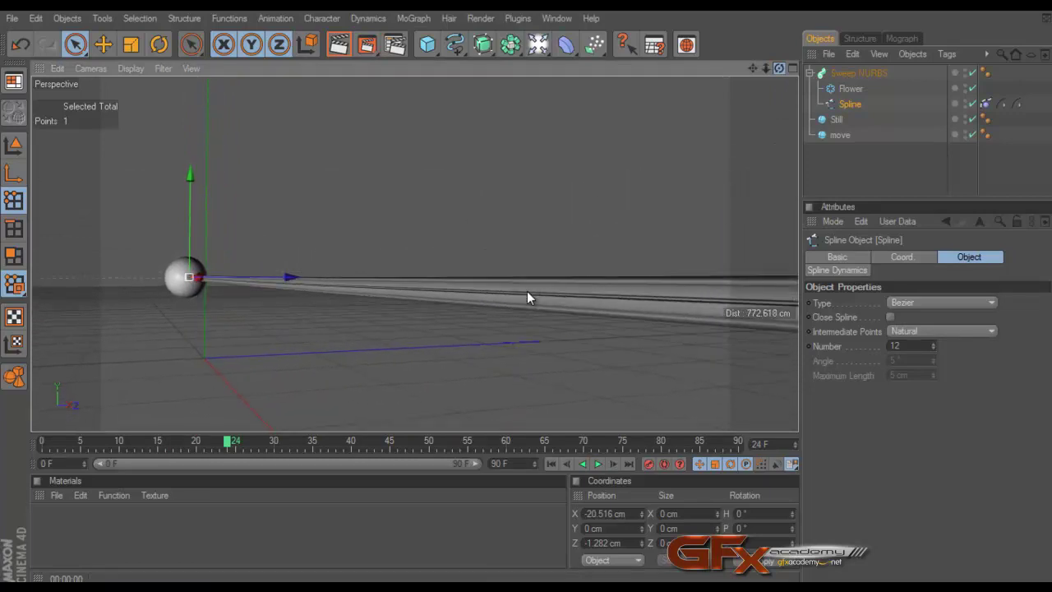
{"action": "left_click", "coordinate": [556, 465]}
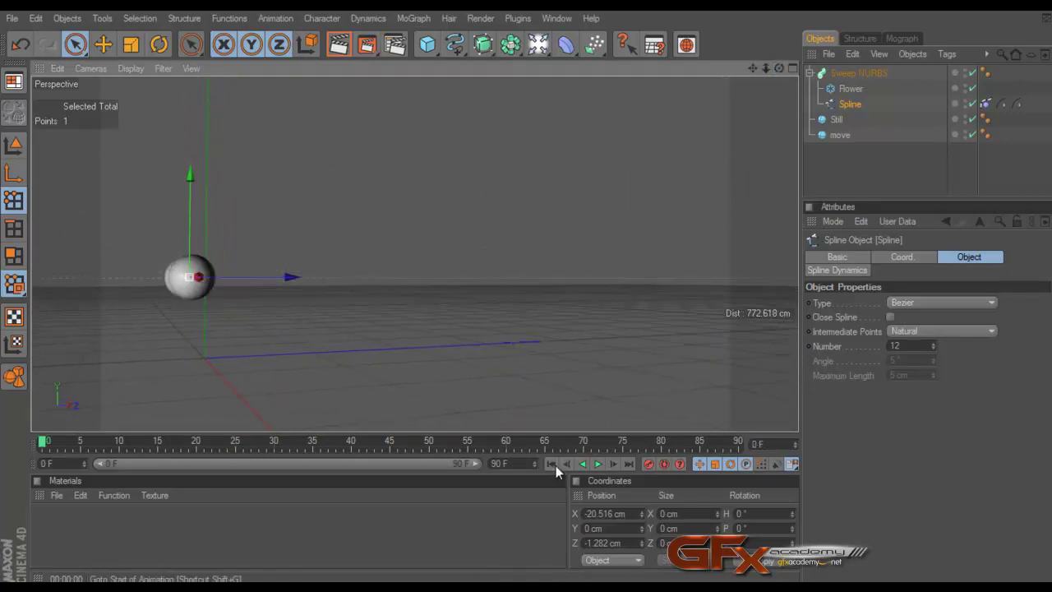
{"action": "left_click_drag", "start_coordinate": [779, 68], "coordinate": [529, 290]}
{"action": "left_click", "coordinate": [871, 173]}
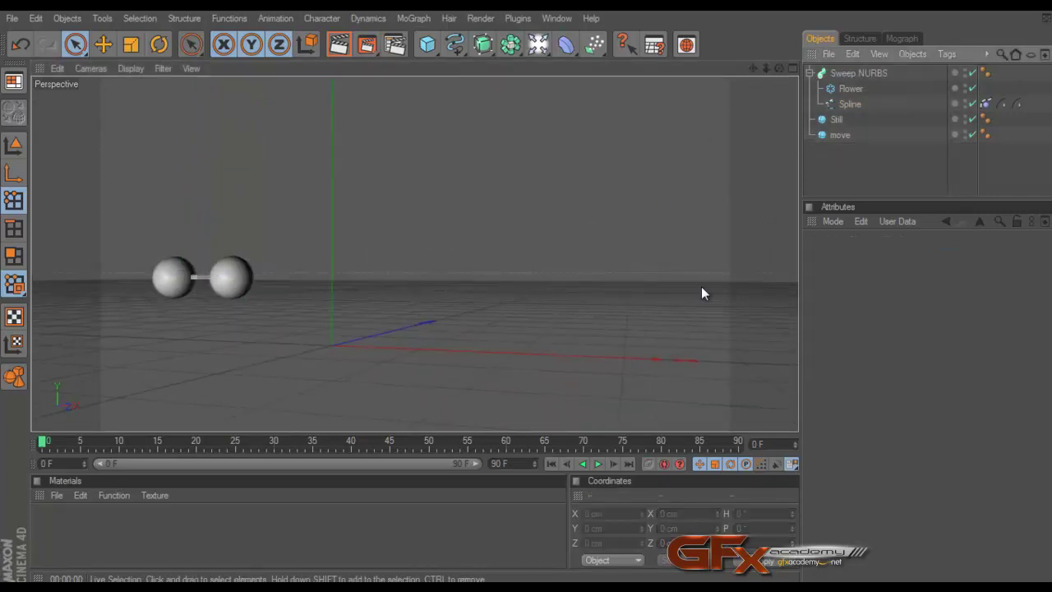
{"action": "left_click", "coordinate": [597, 465]}
{"action": "left_click", "coordinate": [598, 465]}
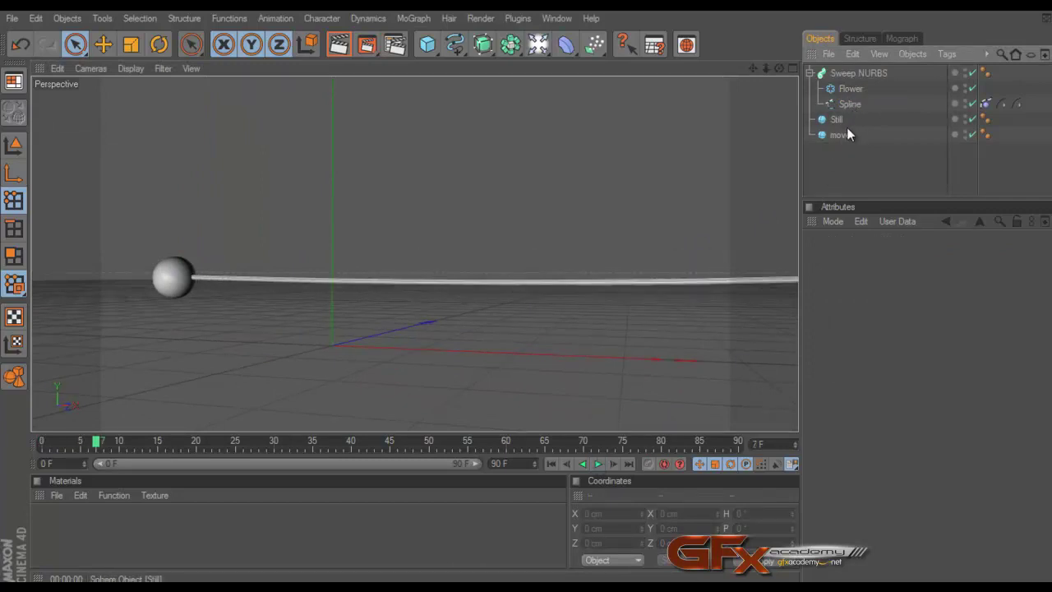
Set the Spline Dynamics tag's stiffness to 80% and replay the animation from frame 0.
{"action": "left_click", "coordinate": [986, 104]}
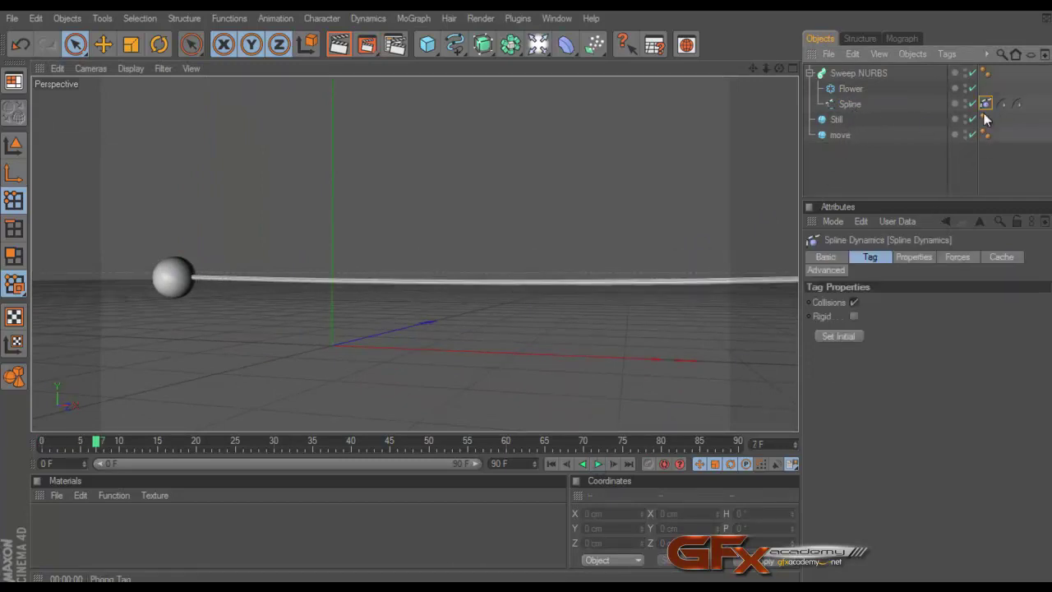
{"action": "left_click", "coordinate": [909, 262]}
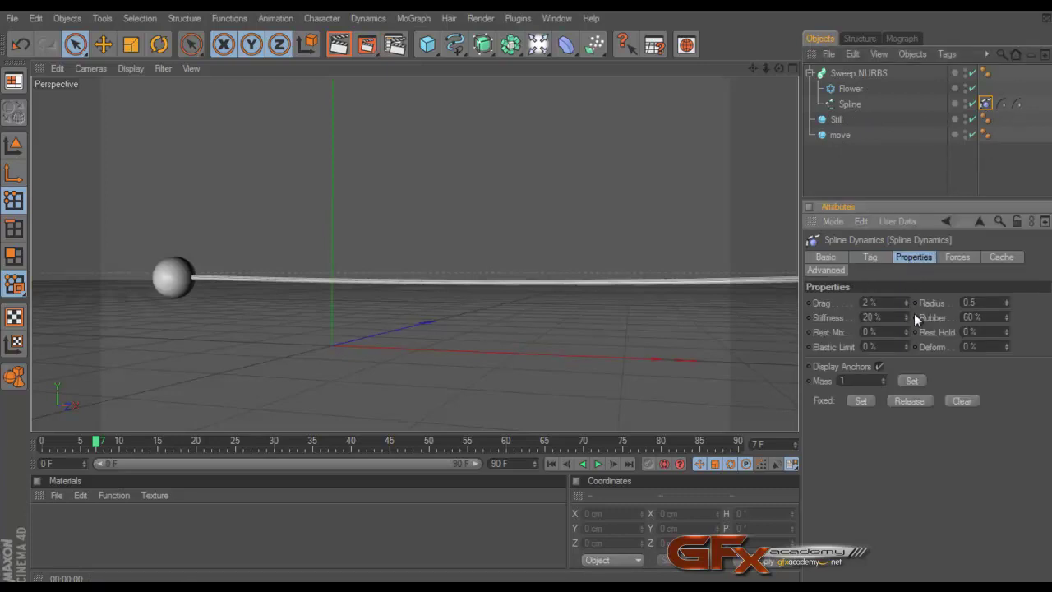
{"action": "left_click_drag", "start_coordinate": [891, 321], "coordinate": [838, 325]}
{"action": "type", "text": "80"}
{"action": "key", "text": "Return"}
{"action": "left_click", "coordinate": [553, 463]}
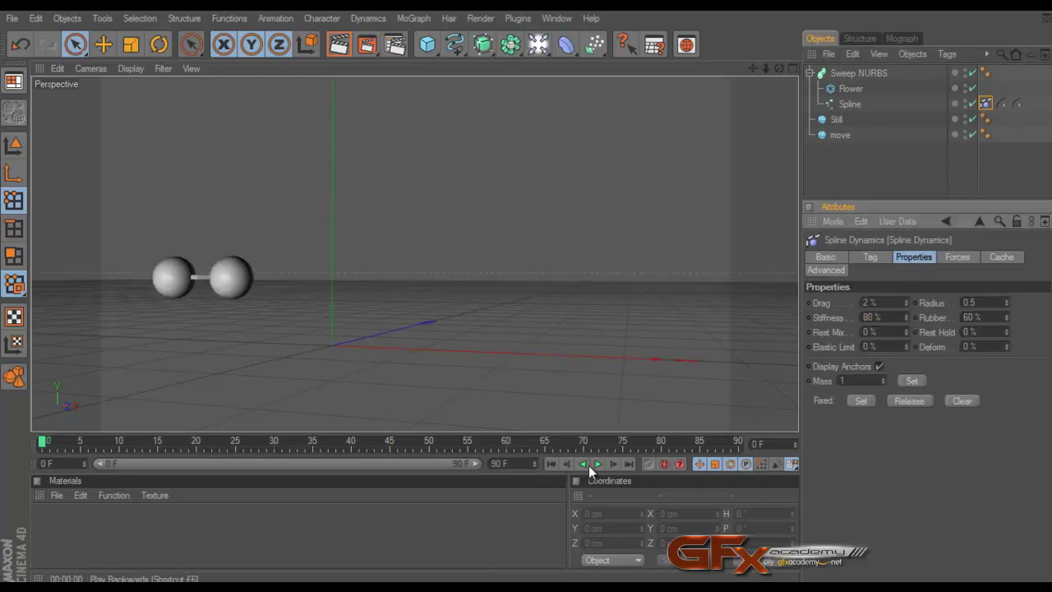
{"action": "left_click", "coordinate": [597, 464]}
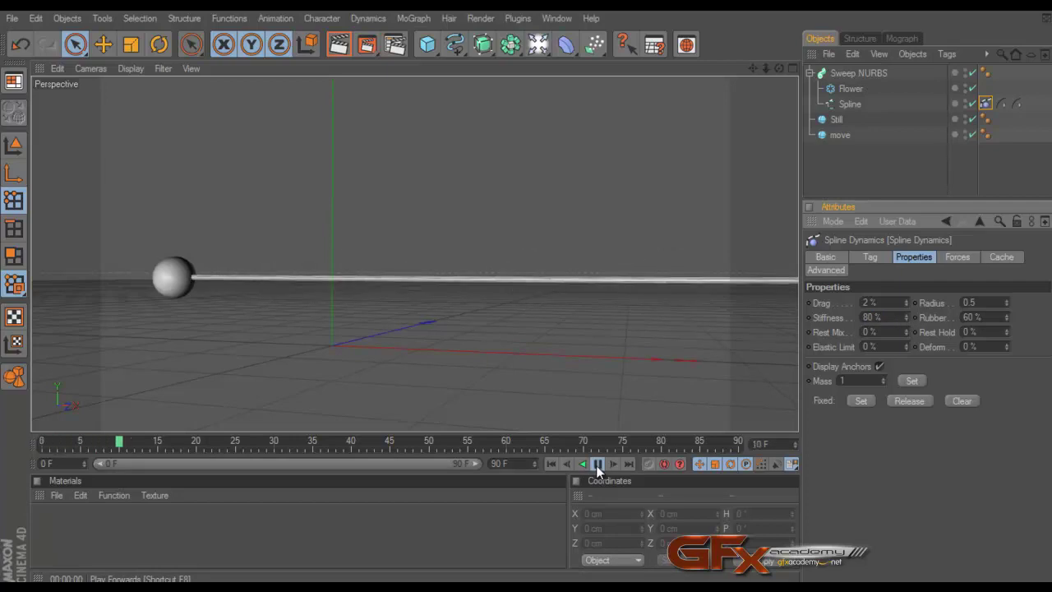
Set the Spline Dynamics tag's rubber to 100%, replay the animation from frame 0 and view the wire from a lower side angle.
{"action": "double_click", "coordinate": [978, 317]}
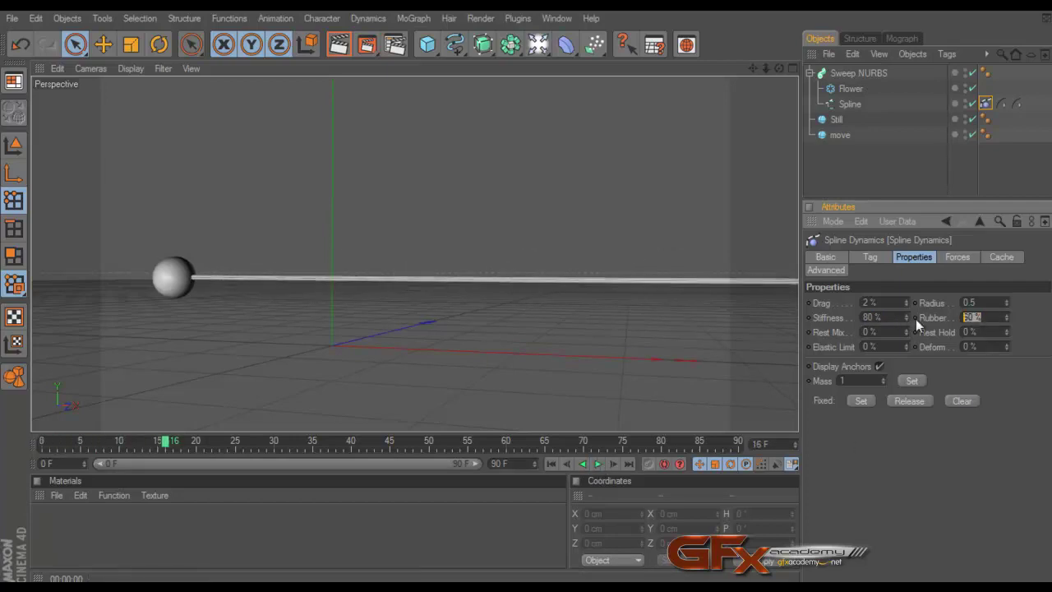
{"action": "type", "text": "100"}
{"action": "key", "text": "Return"}
{"action": "left_click", "coordinate": [550, 464]}
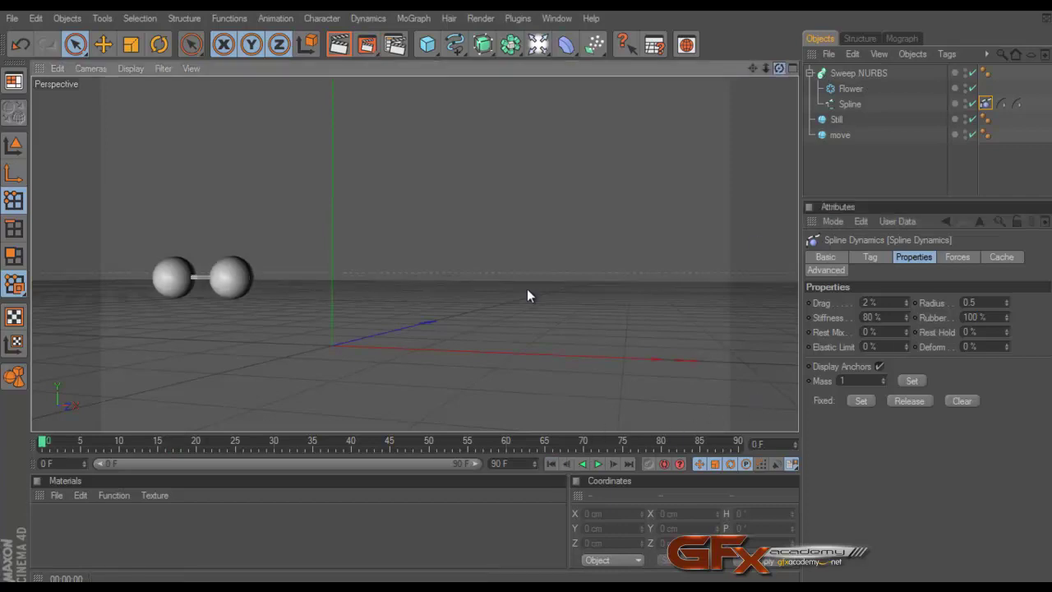
{"action": "left_click_drag", "start_coordinate": [526, 289], "coordinate": [527, 294], "text": "alt"}
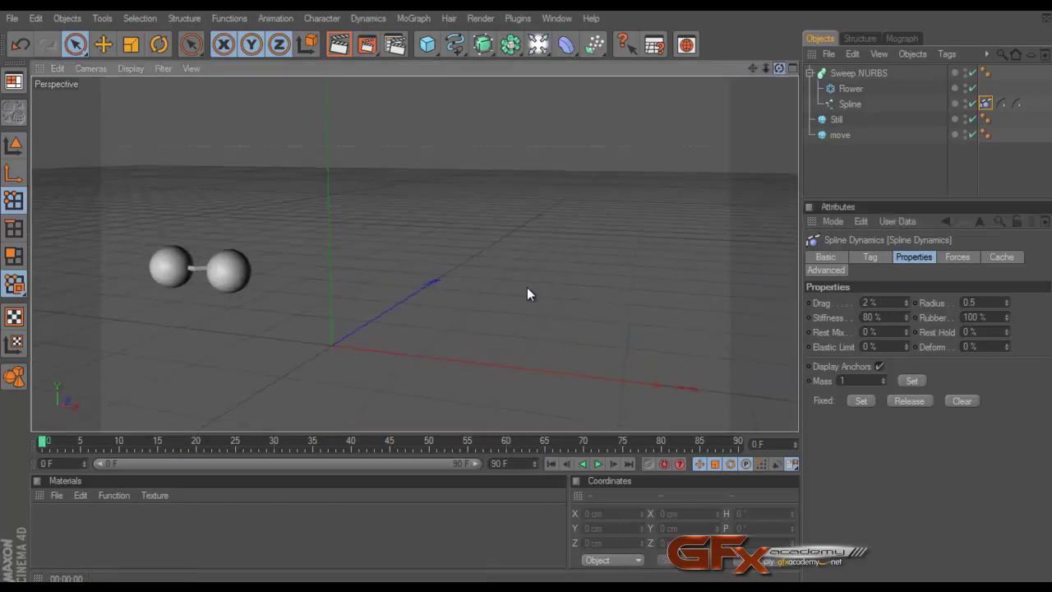
{"action": "left_click", "coordinate": [598, 463]}
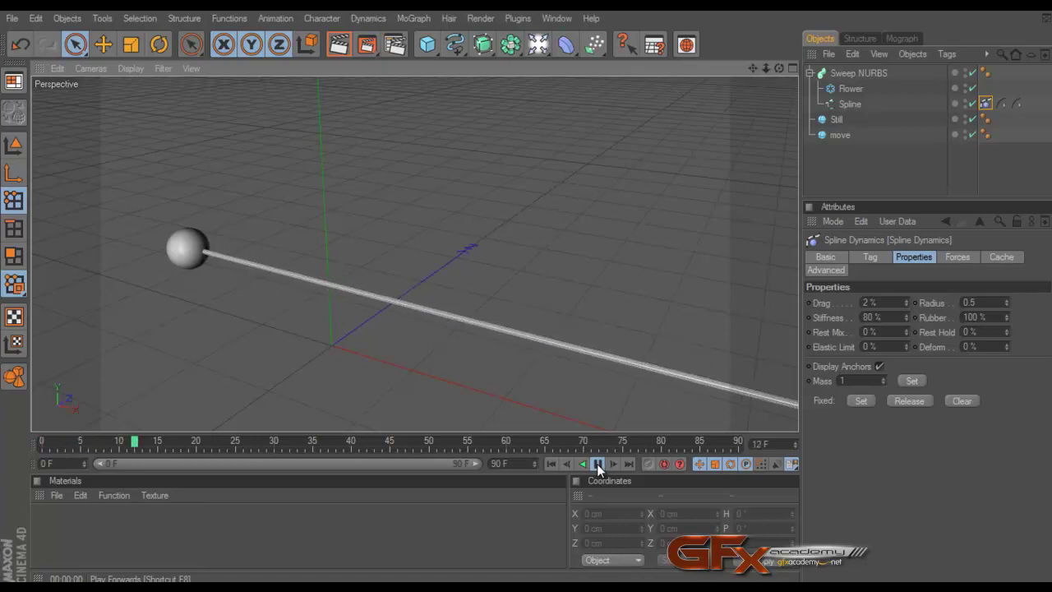
{"action": "left_click", "coordinate": [598, 464]}
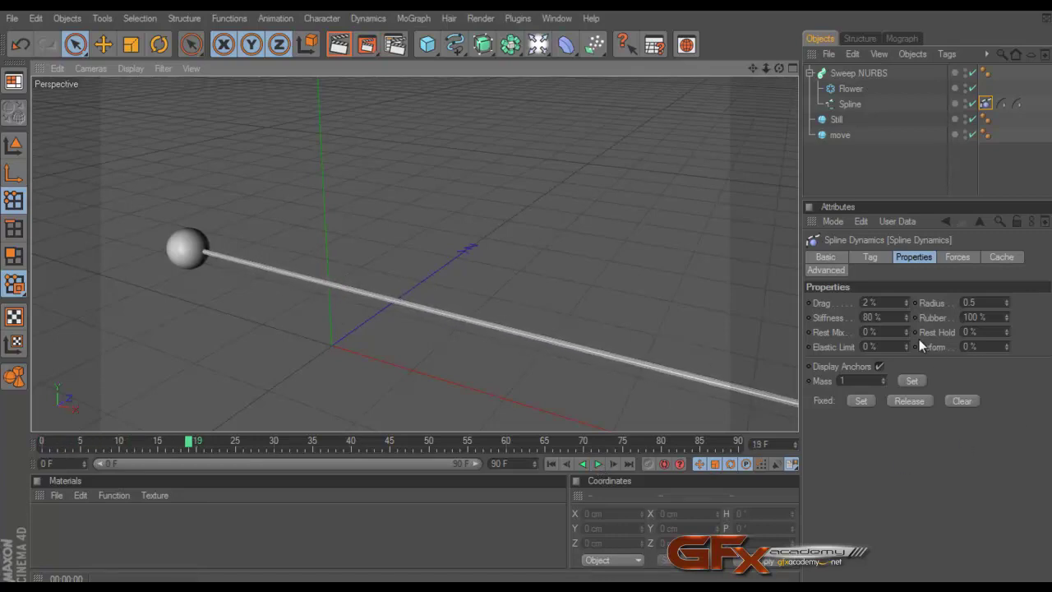
{"action": "left_click_drag", "start_coordinate": [780, 69], "coordinate": [749, 80]}
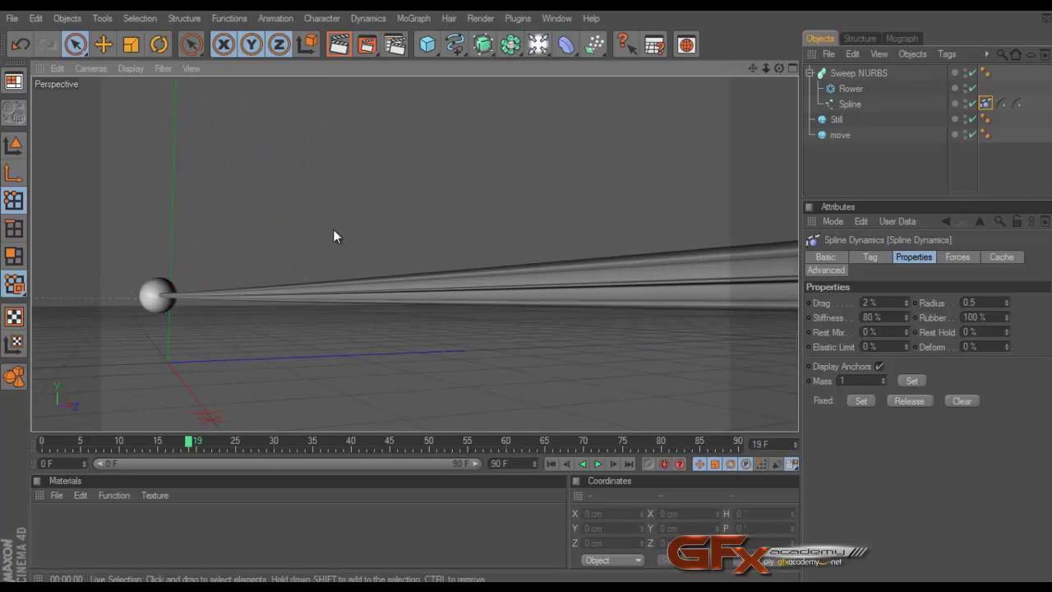
Create a new material and set its color to a dark grey of RGB 30, 30, 30.
{"action": "double_click", "coordinate": [96, 537]}
{"action": "double_click", "coordinate": [49, 526]}
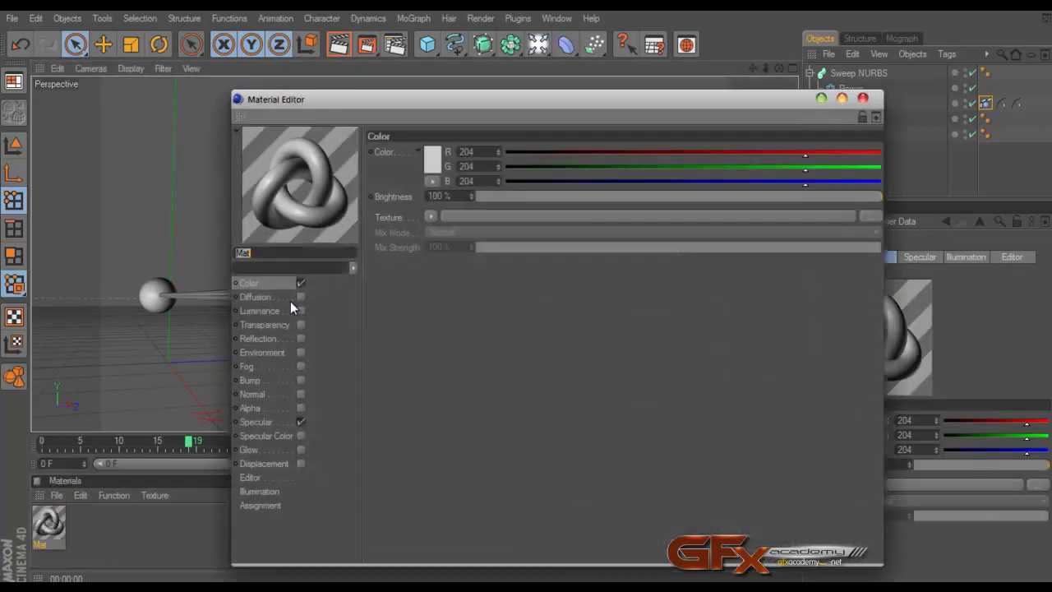
{"action": "left_click", "coordinate": [431, 217]}
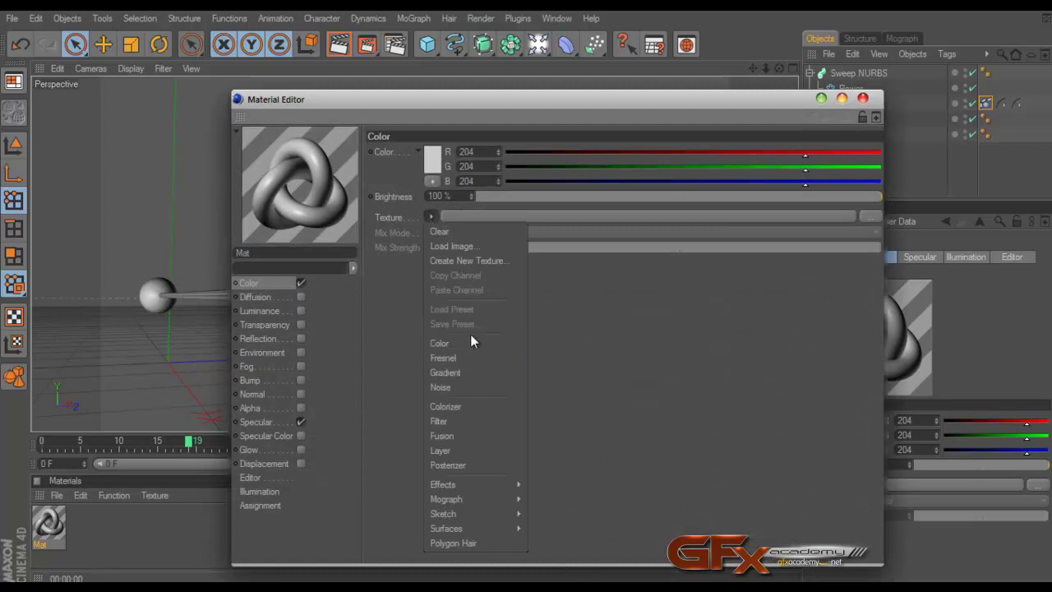
{"action": "left_click", "coordinate": [431, 156]}
{"action": "left_click_drag", "start_coordinate": [345, 183], "coordinate": [318, 176]}
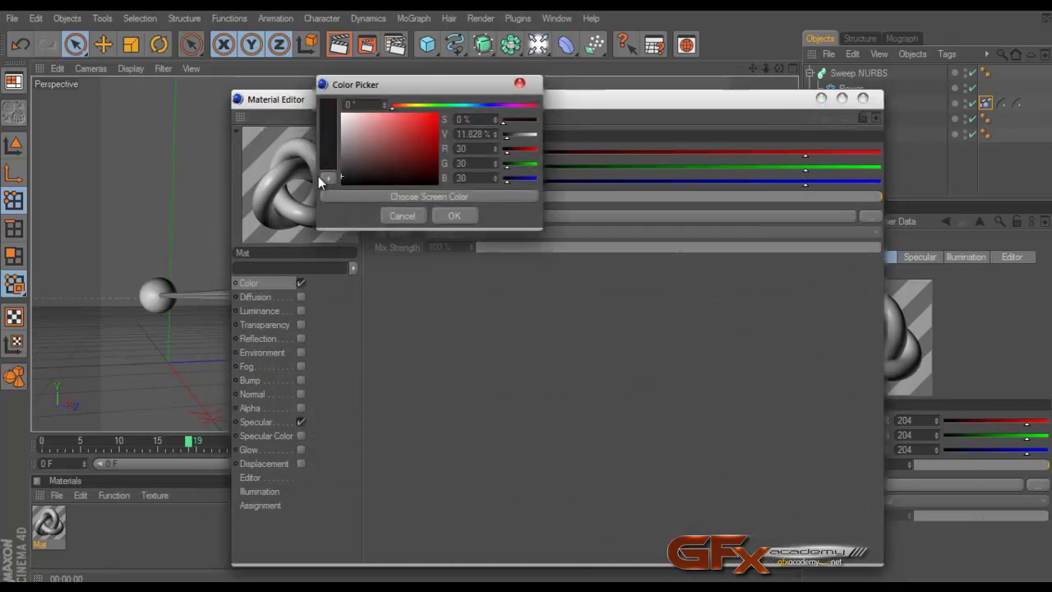
{"action": "left_click", "coordinate": [453, 216]}
Enable the material's Reflection channel, make it additive and set its brightness to 17%.
{"action": "left_click", "coordinate": [270, 337]}
{"action": "left_click", "coordinate": [301, 339]}
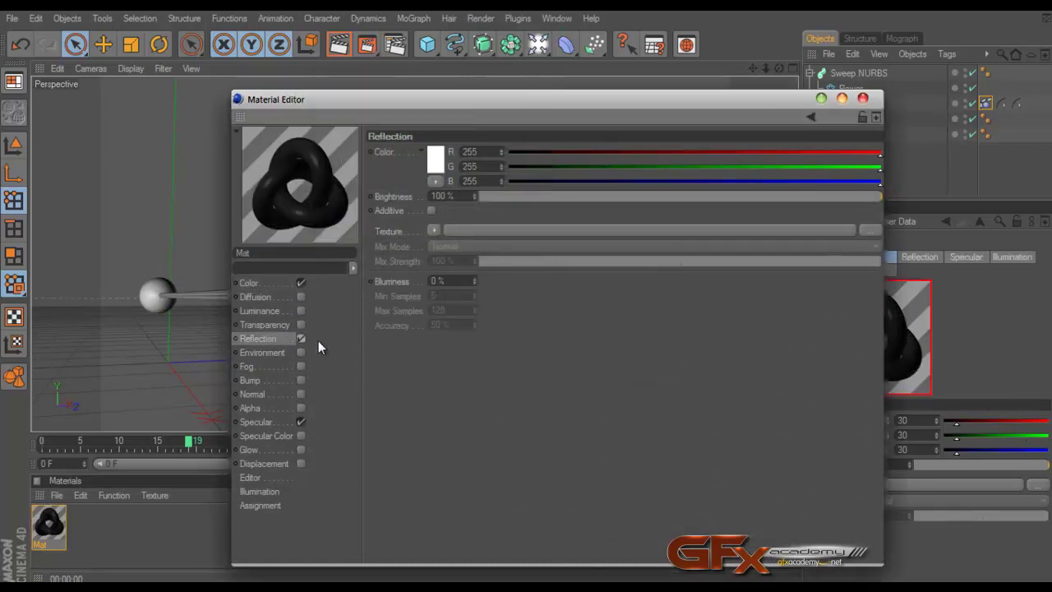
{"action": "left_click_drag", "start_coordinate": [615, 196], "coordinate": [612, 196]}
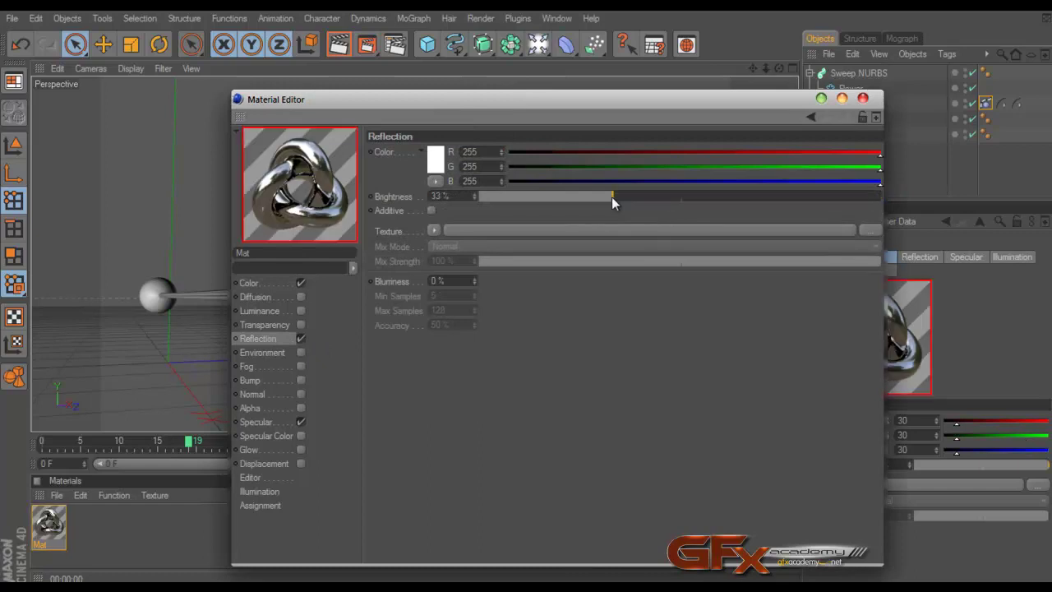
{"action": "left_click", "coordinate": [431, 211]}
{"action": "left_click", "coordinate": [547, 197]}
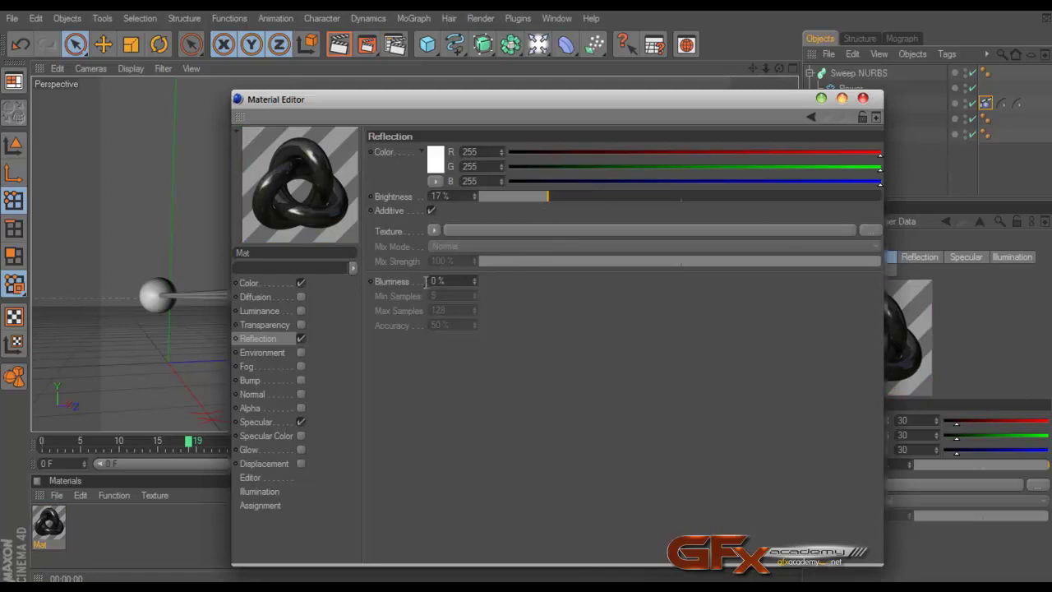
Add a Fresnel texture to the reflection with Multiply mix mode and set the reflection brightness to 55%.
{"action": "left_click", "coordinate": [433, 231]}
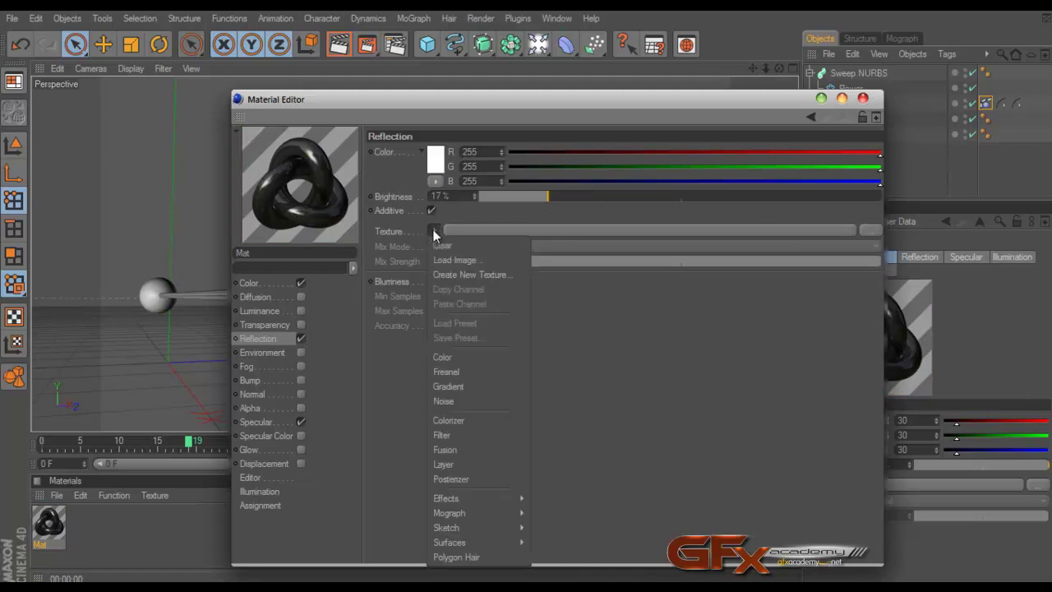
{"action": "left_click", "coordinate": [480, 372]}
{"action": "left_click", "coordinate": [641, 290]}
{"action": "left_click", "coordinate": [470, 349]}
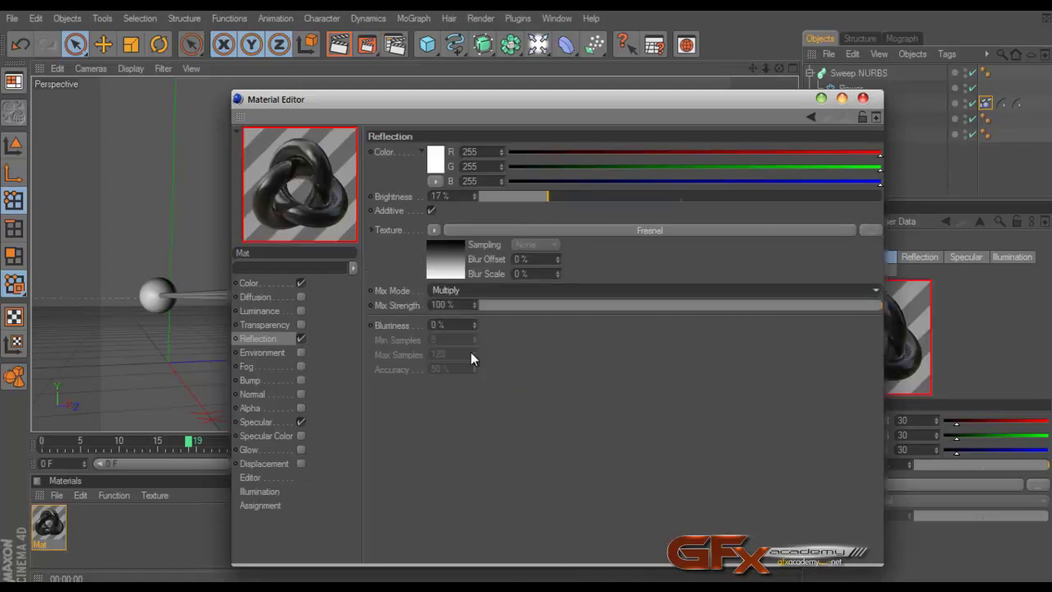
{"action": "left_click_drag", "start_coordinate": [608, 198], "coordinate": [701, 200]}
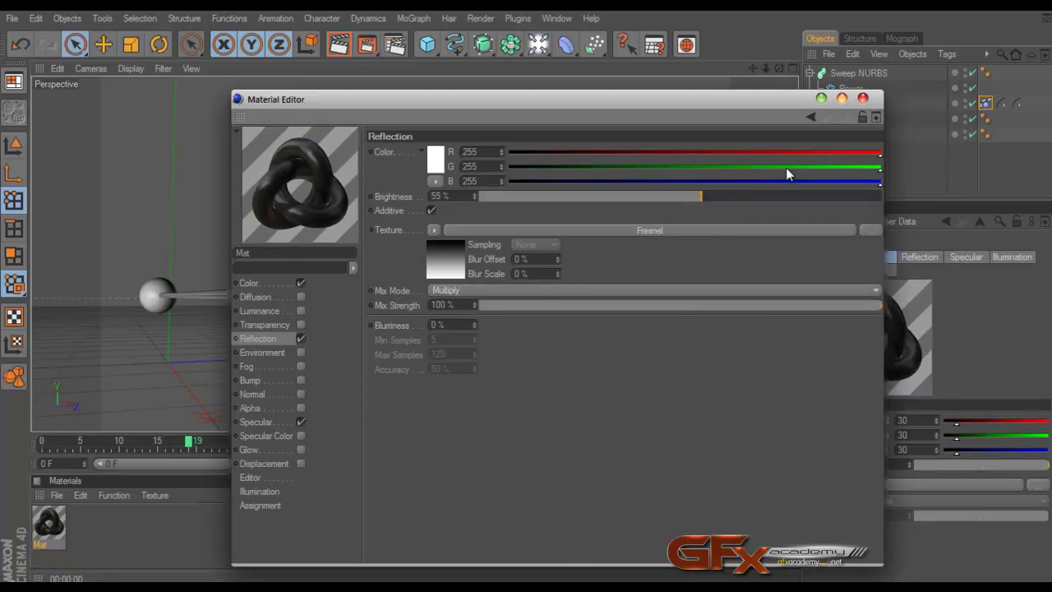
{"action": "left_click", "coordinate": [863, 99]}
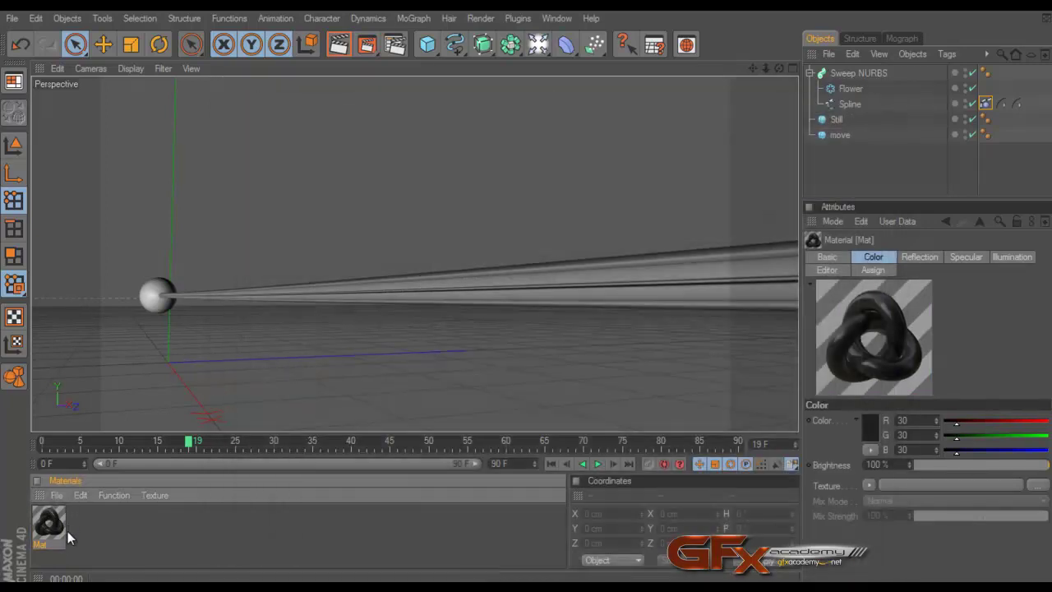
Apply the dark reflective material to the Sweep NURBS, the Still sphere and the move sphere.
{"action": "left_click_drag", "start_coordinate": [47, 531], "coordinate": [830, 74]}
{"action": "left_click_drag", "start_coordinate": [57, 544], "coordinate": [846, 120]}
{"action": "left_click_drag", "start_coordinate": [62, 535], "coordinate": [846, 134]}
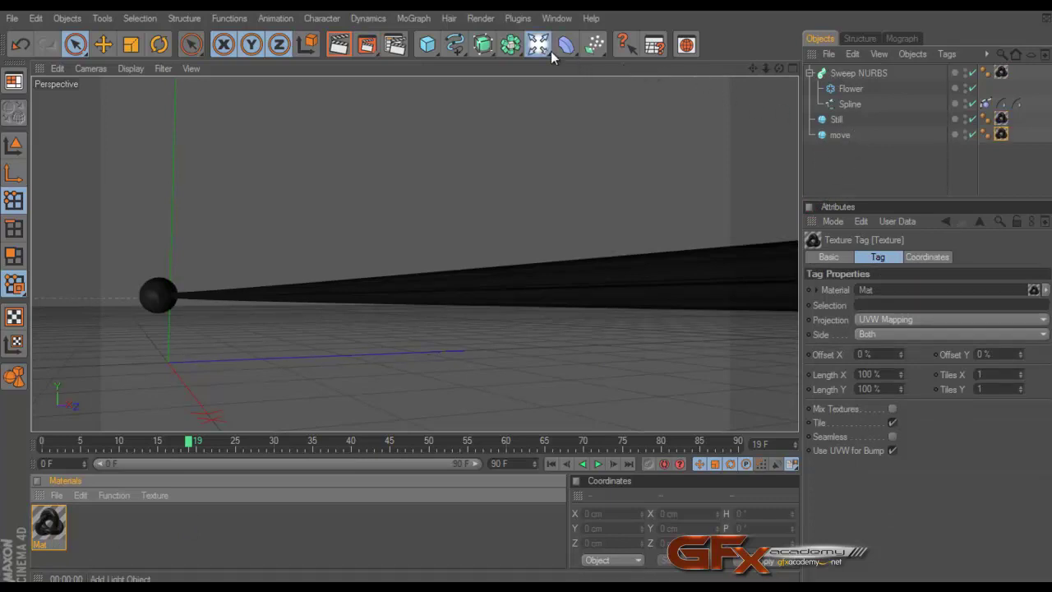
Add a Sky object with a Compositing tag that has Seen by Camera disabled.
{"action": "left_click_drag", "start_coordinate": [550, 51], "coordinate": [772, 113]}
{"action": "right_click", "coordinate": [838, 74]}
{"action": "mouse_move", "coordinate": [871, 80]}
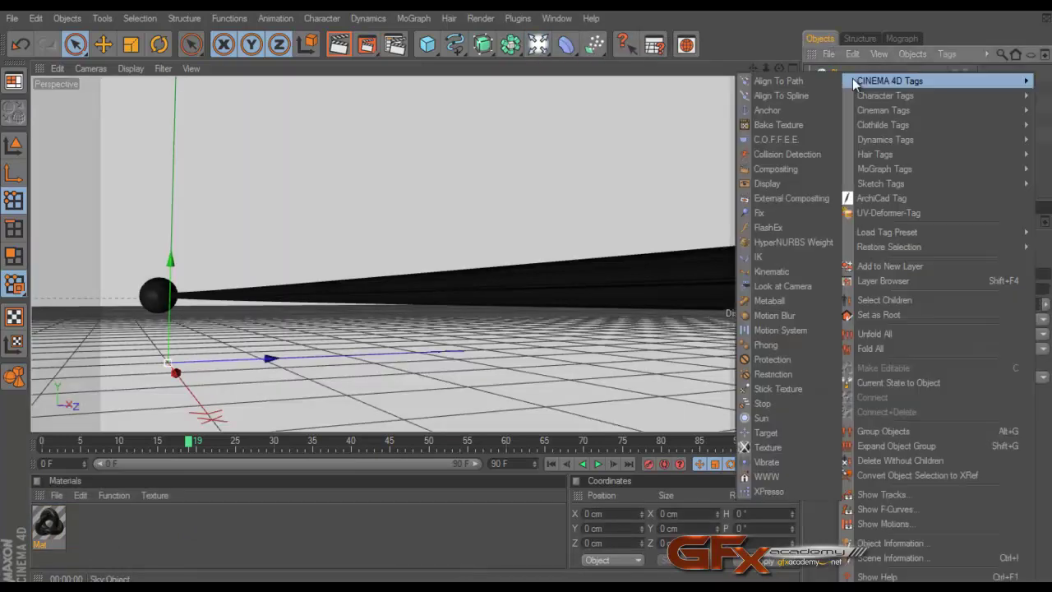
{"action": "left_click", "coordinate": [780, 170]}
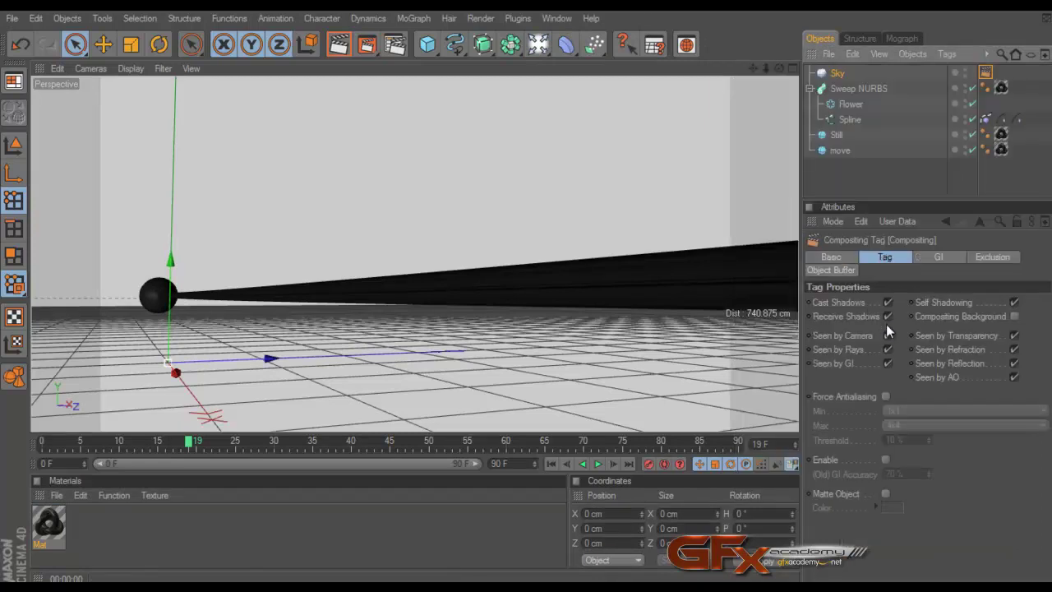
{"action": "left_click", "coordinate": [887, 336]}
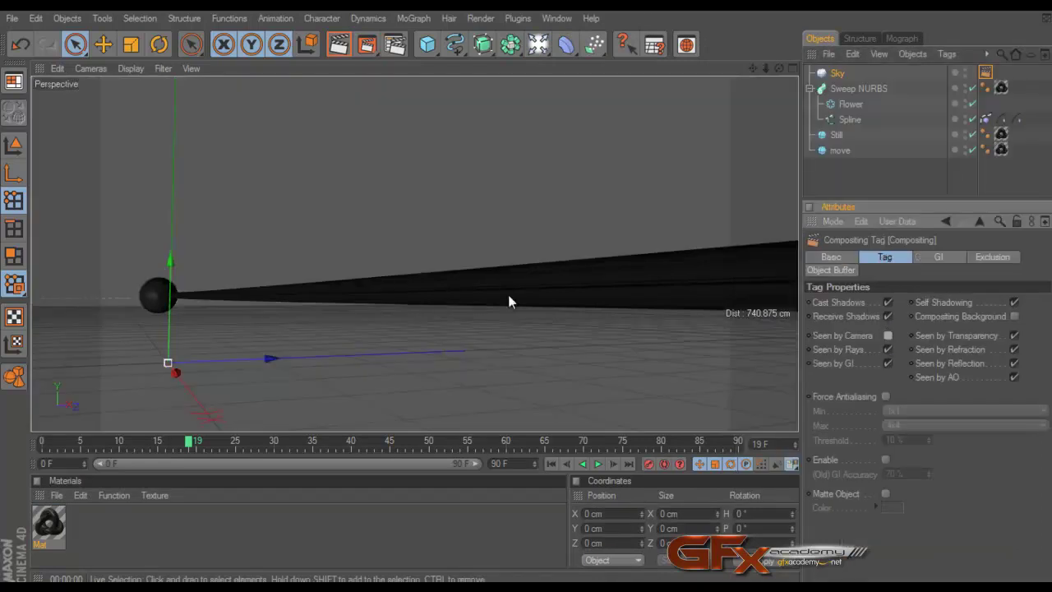
Add Global Illumination to the render settings with a primary intensity of 130% and a gamma of 1.2.
{"action": "key", "text": "ctrl+b"}
{"action": "left_click", "coordinate": [152, 436]}
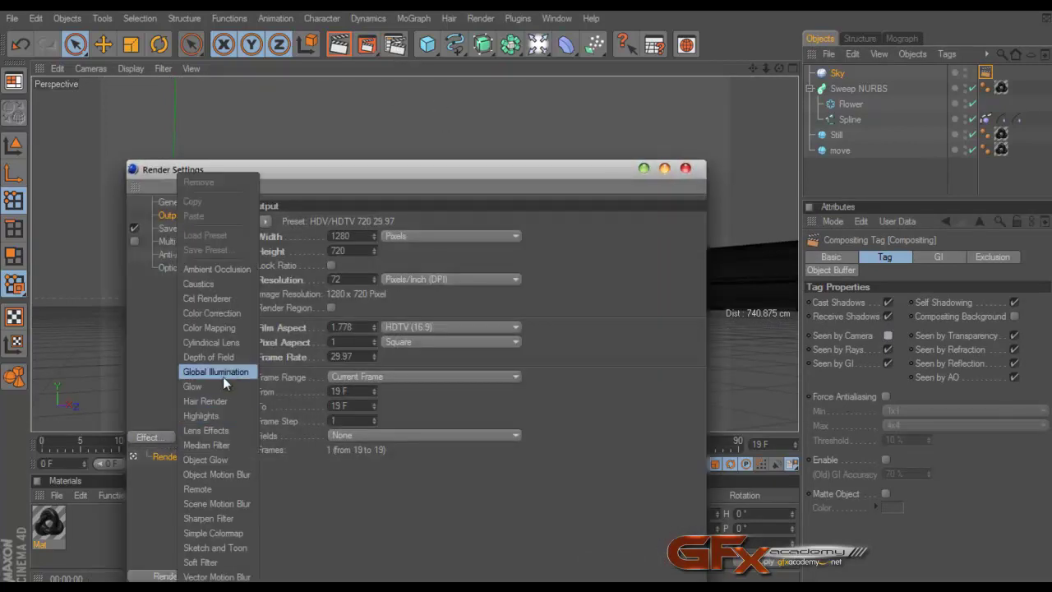
{"action": "left_click", "coordinate": [226, 370]}
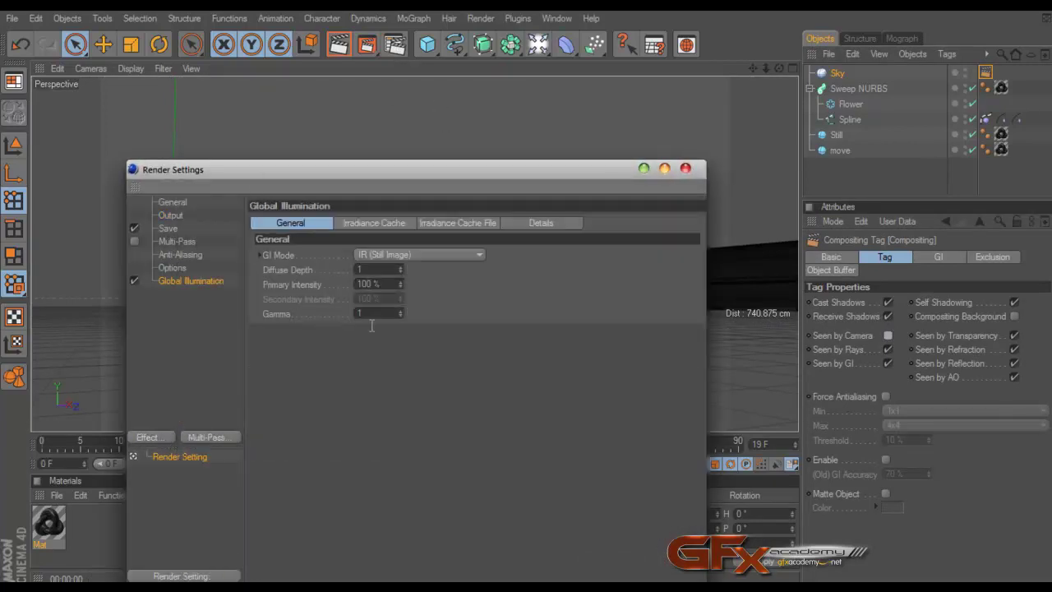
{"action": "double_click", "coordinate": [389, 284]}
{"action": "type", "text": "130"}
{"action": "key", "text": "Return"}
{"action": "left_click", "coordinate": [385, 314]}
{"action": "type", "text": "1.2"}
{"action": "key", "text": "Return"}
{"action": "left_click", "coordinate": [685, 168]}
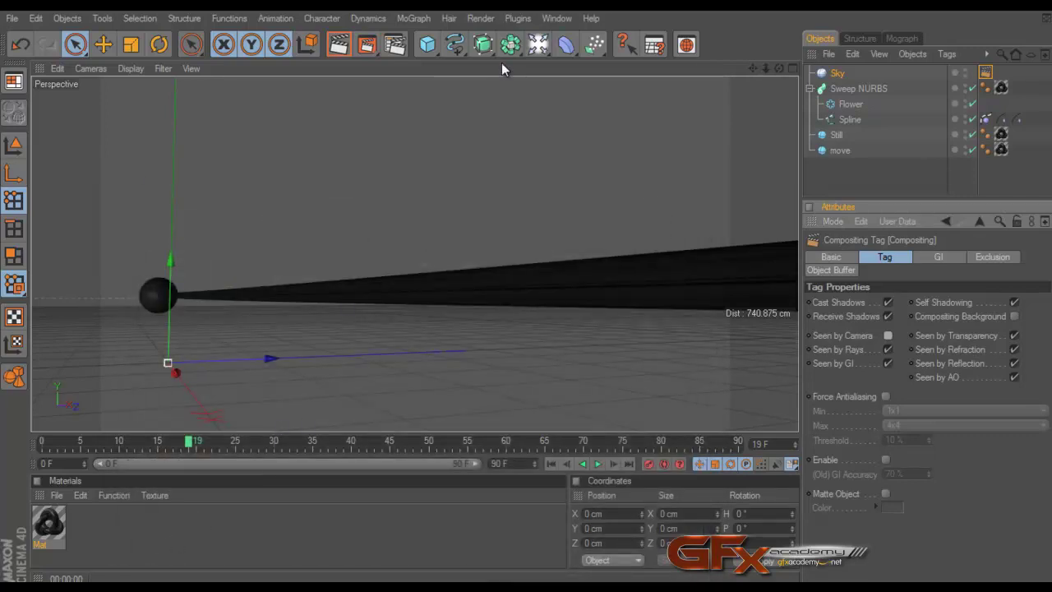
Apply studio024.hdr from the materialpreview library folder to the Sky without copying it to the document location, and render the view.
{"action": "left_click", "coordinate": [557, 18]}
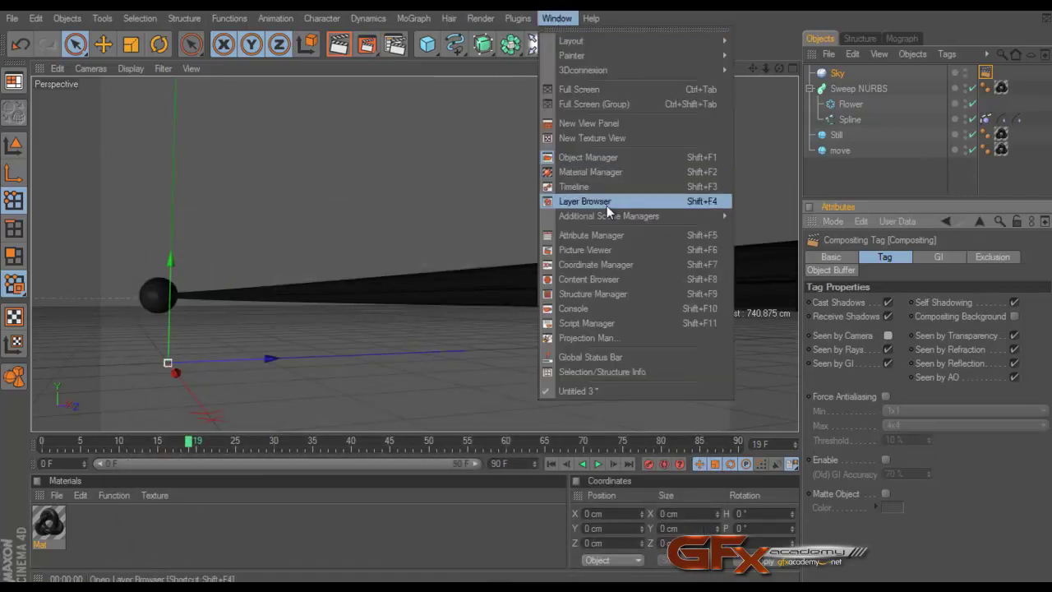
{"action": "left_click", "coordinate": [606, 280]}
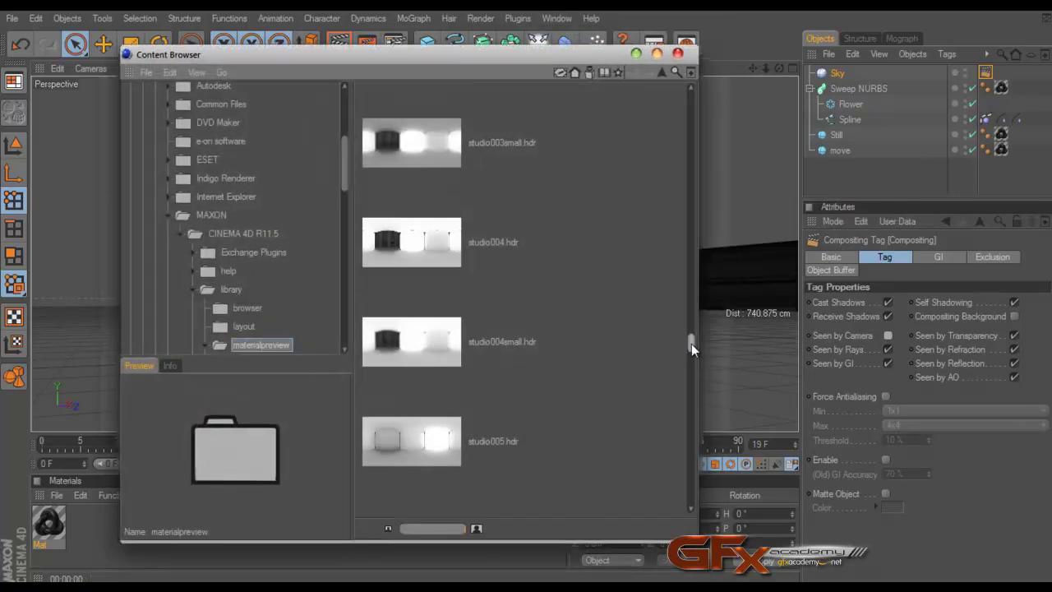
{"action": "left_click_drag", "start_coordinate": [691, 344], "coordinate": [670, 481]}
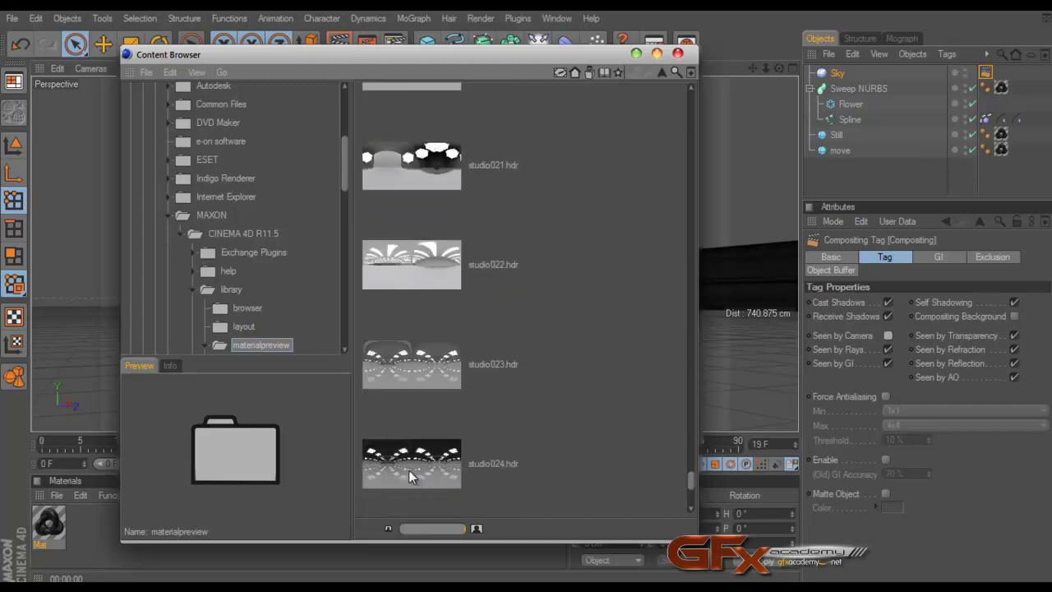
{"action": "left_click_drag", "start_coordinate": [409, 470], "coordinate": [839, 76]}
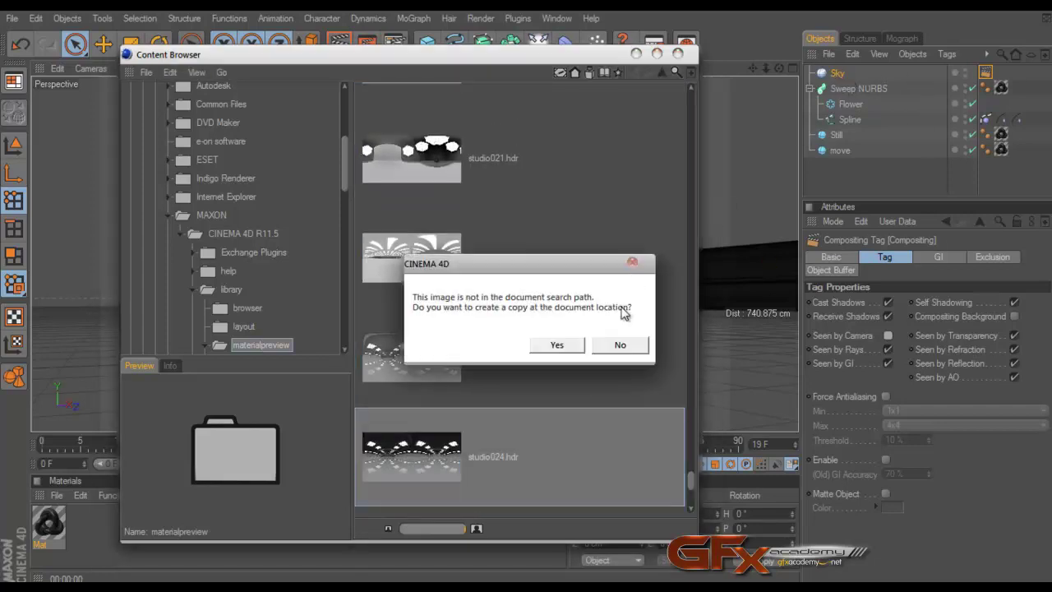
{"action": "left_click", "coordinate": [615, 343]}
{"action": "left_click", "coordinate": [678, 53]}
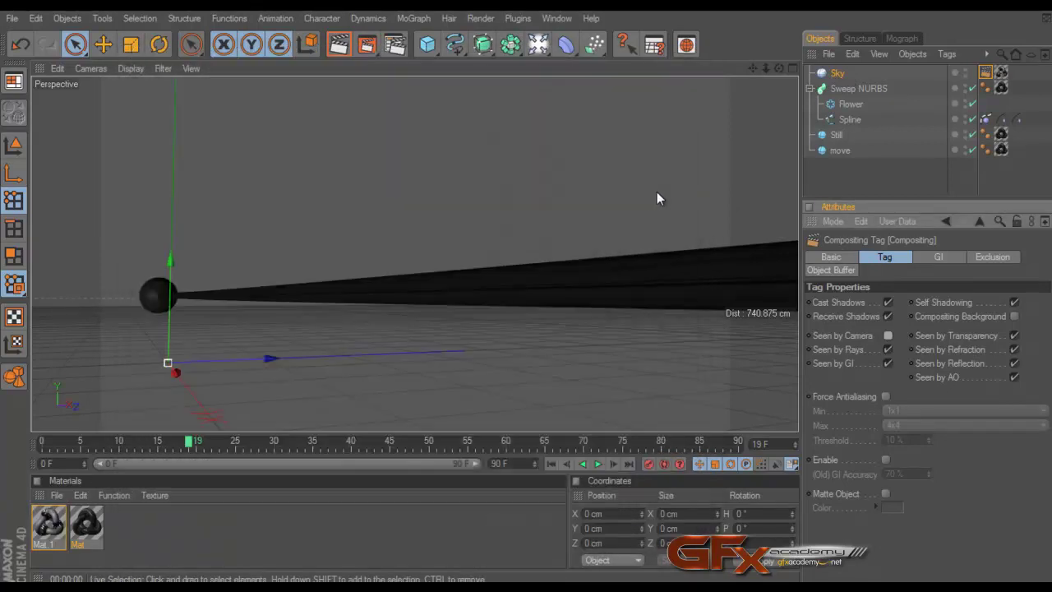
{"action": "key", "text": "ctrl+r"}
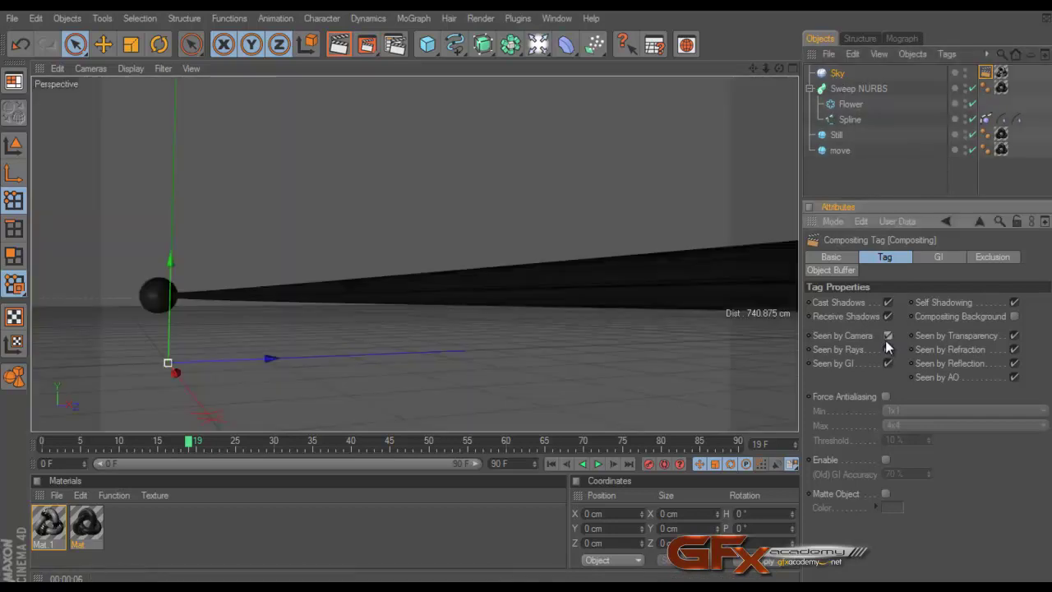
Make the Sky seen by the camera through its Compositing tag, and hide it from the camera again.
{"action": "left_click", "coordinate": [888, 335]}
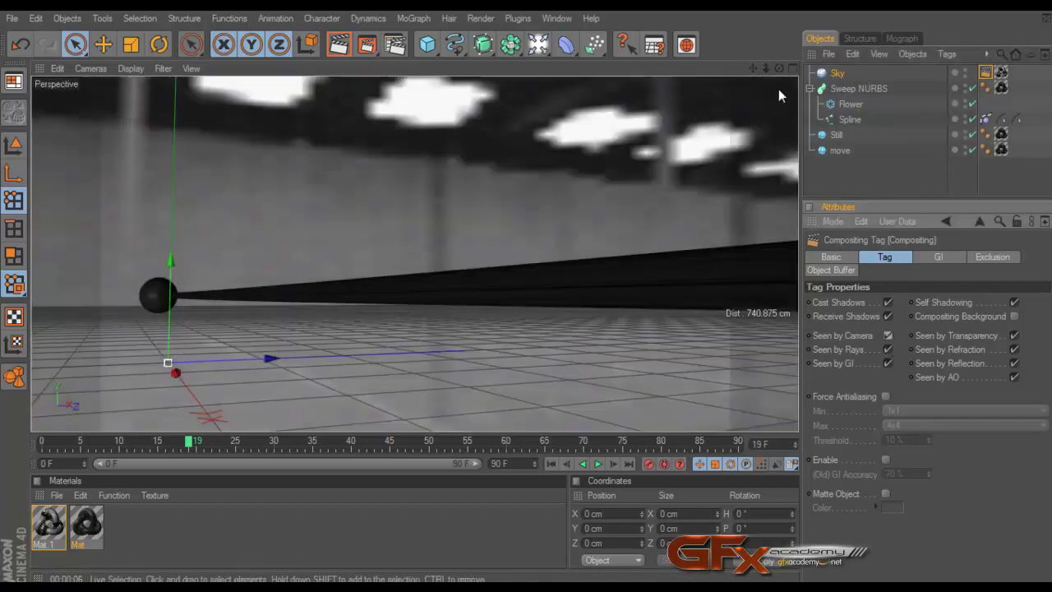
{"action": "right_click", "coordinate": [841, 74]}
{"action": "mouse_move", "coordinate": [860, 83]}
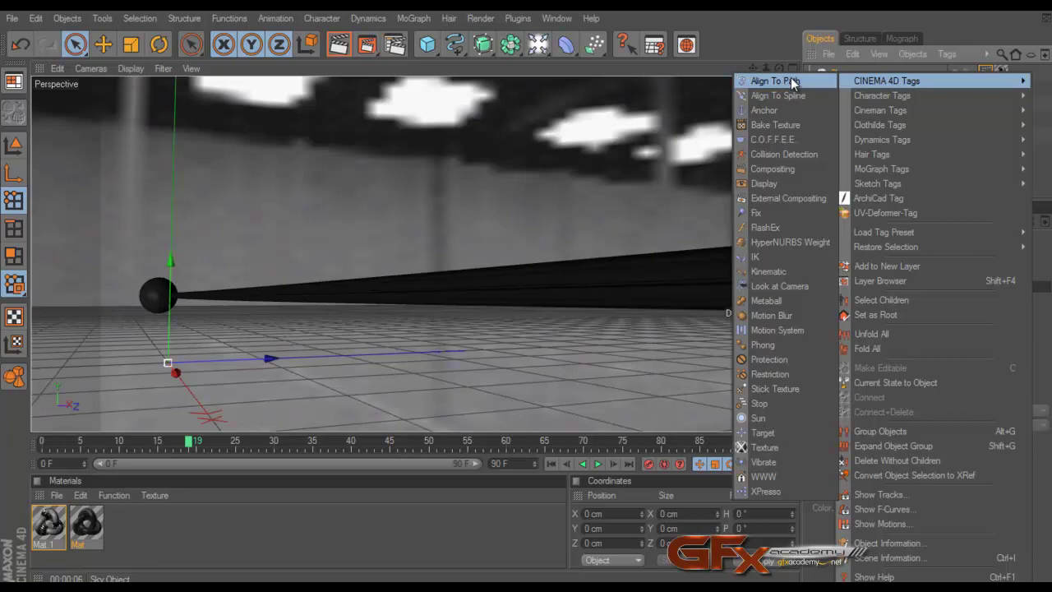
{"action": "left_click", "coordinate": [773, 168]}
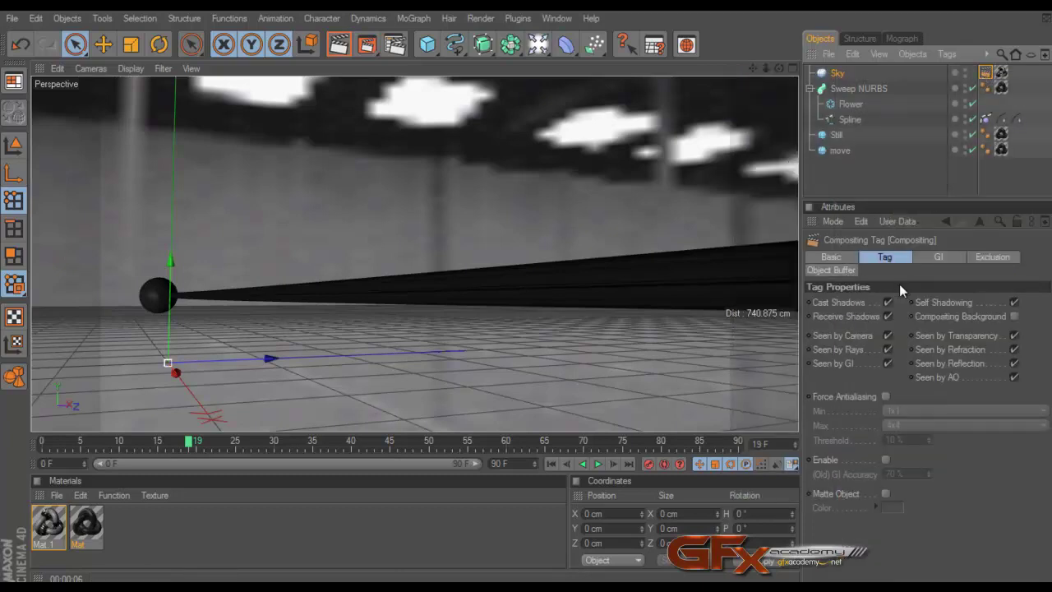
{"action": "left_click", "coordinate": [887, 336]}
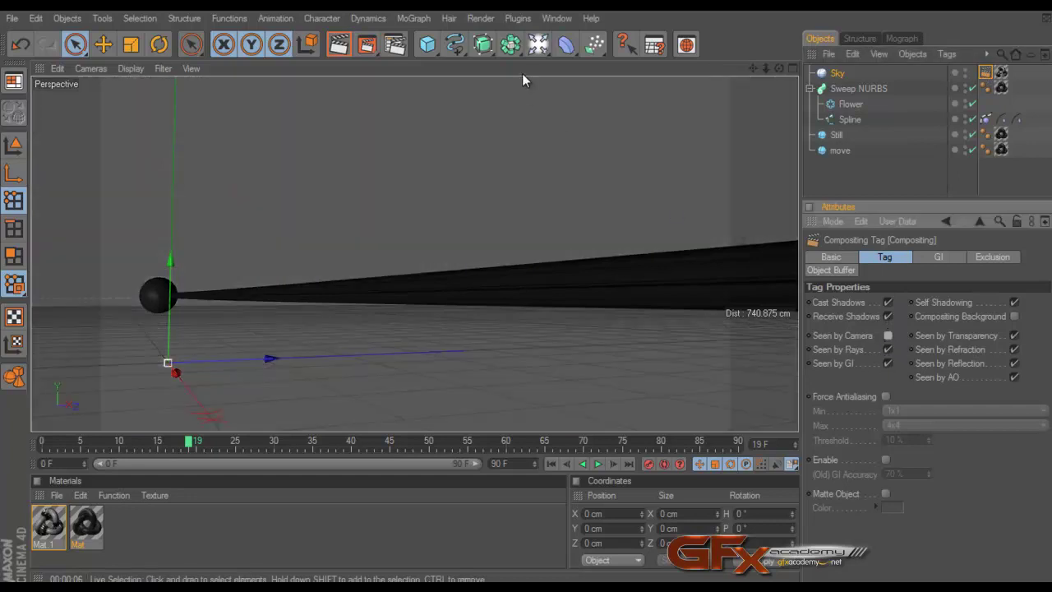
Add a second Sky object as a plain light background and render the perspective view.
{"action": "left_click", "coordinate": [539, 44]}
{"action": "left_click", "coordinate": [775, 114]}
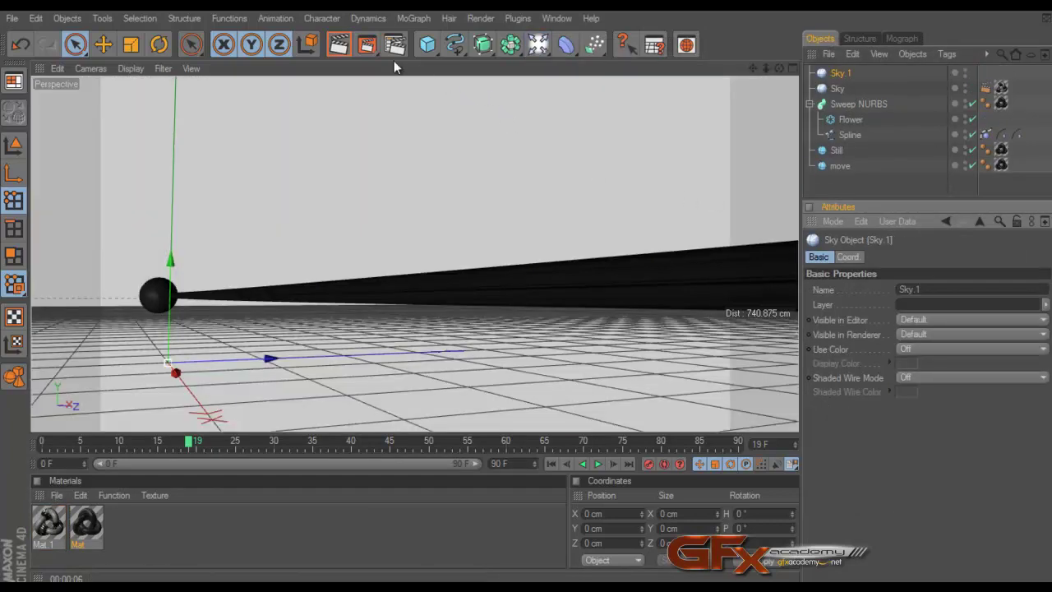
{"action": "left_click", "coordinate": [346, 49]}
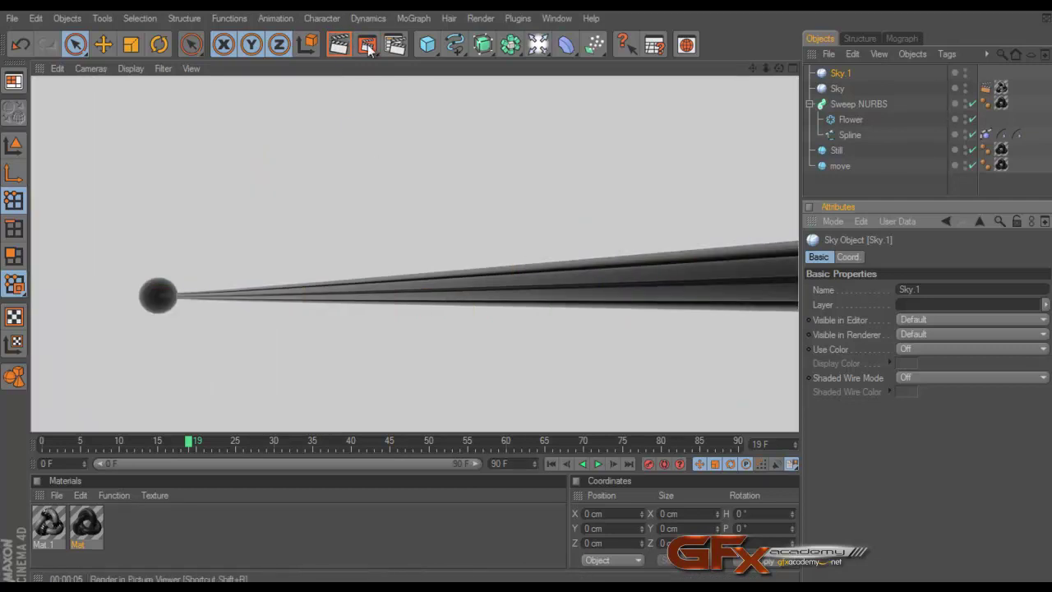
Set the Global Illumination mode to IR + QMC (Still Image) in the render settings and render the view.
{"action": "left_click", "coordinate": [393, 46]}
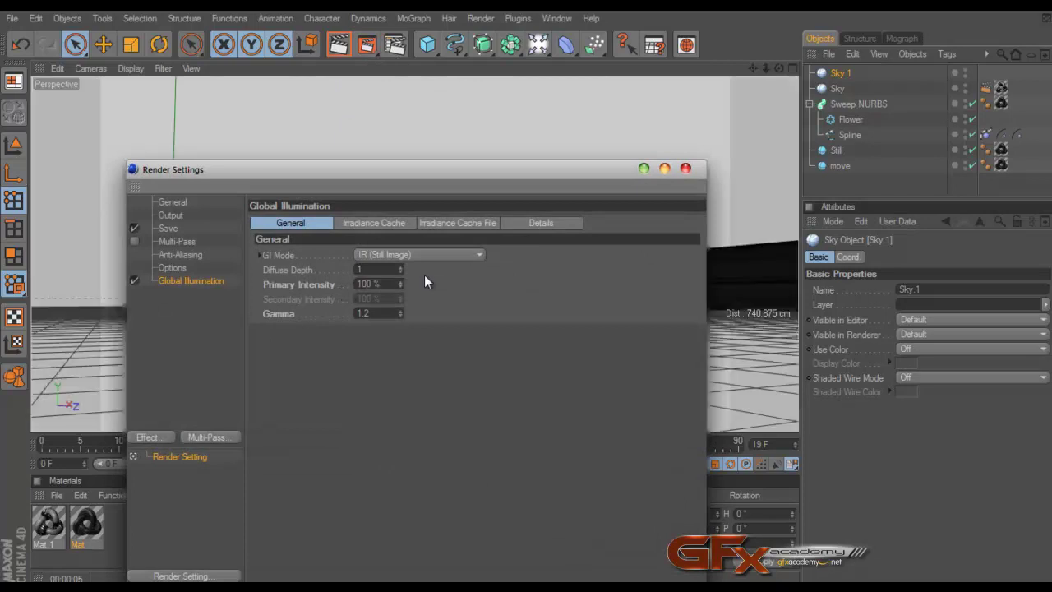
{"action": "left_click", "coordinate": [419, 254]}
{"action": "left_click", "coordinate": [414, 322]}
{"action": "left_click", "coordinate": [685, 169]}
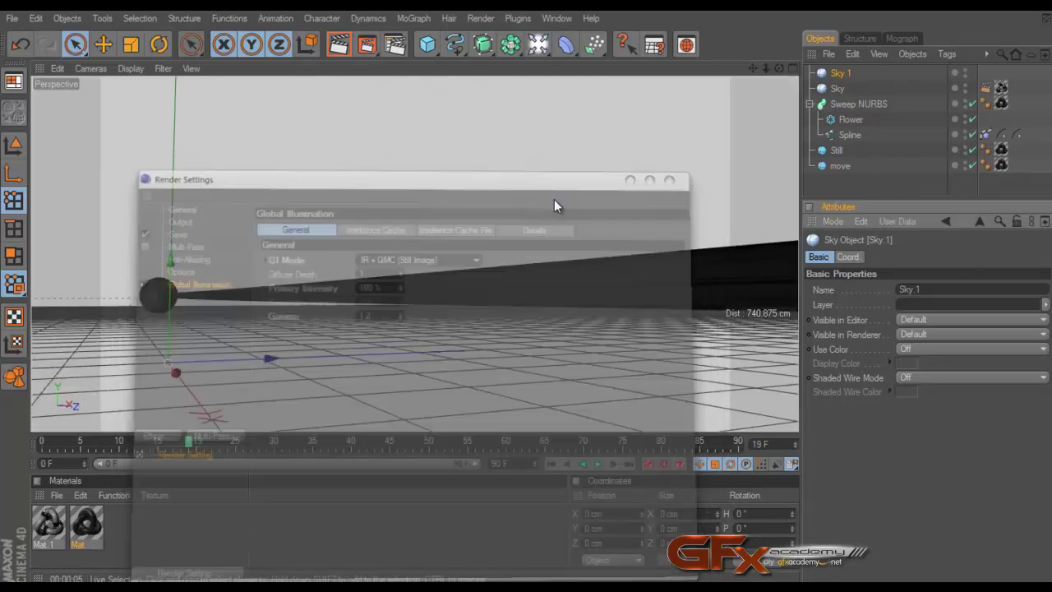
{"action": "left_click", "coordinate": [338, 45]}
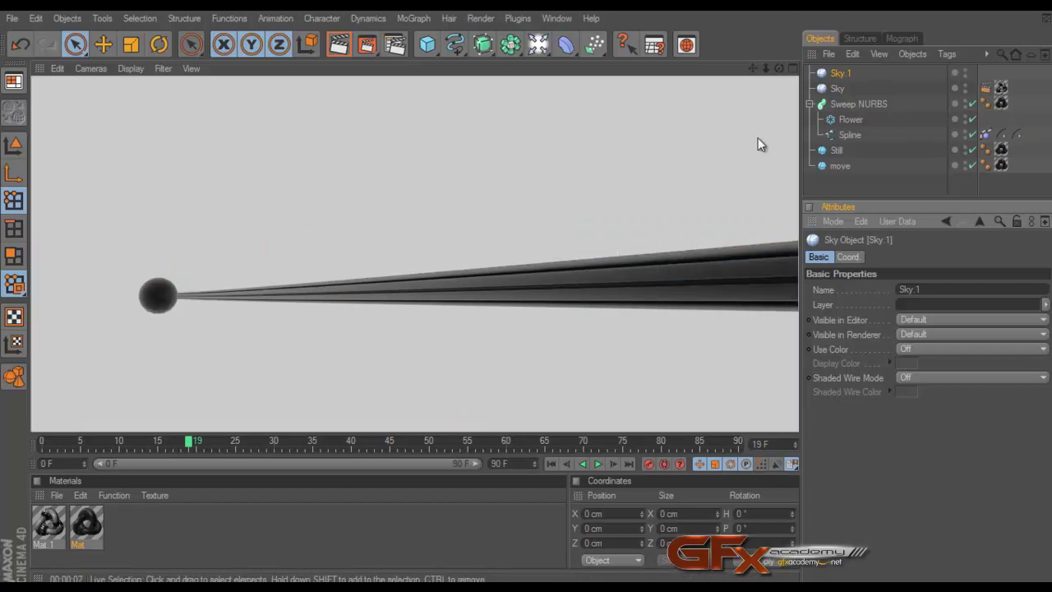
Move the textured Sky above the plain Sky.1 in the object hierarchy and render the view.
{"action": "left_click_drag", "start_coordinate": [838, 87], "coordinate": [848, 68]}
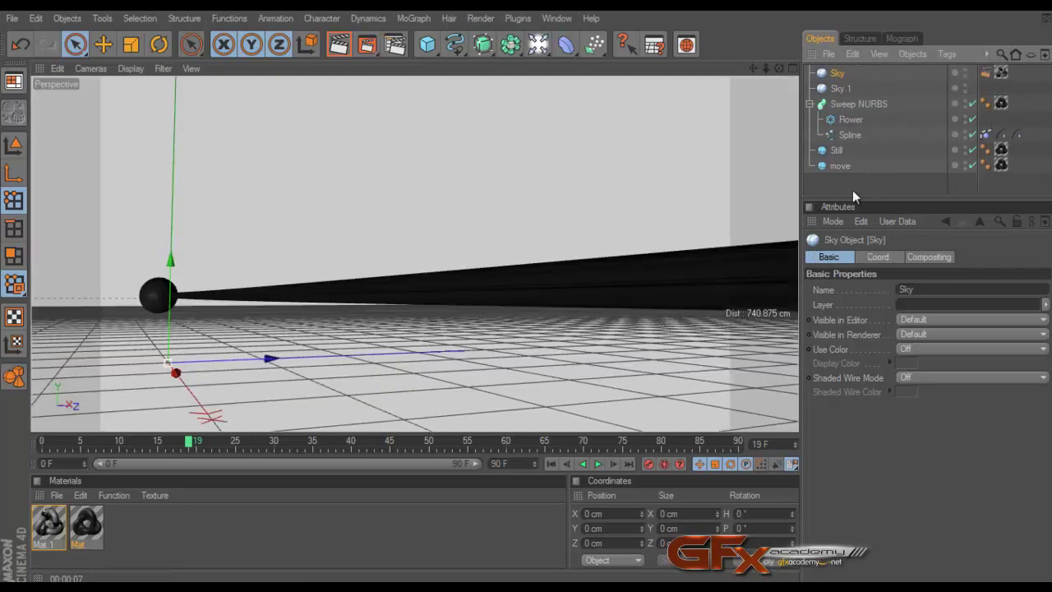
{"action": "left_click", "coordinate": [340, 45]}
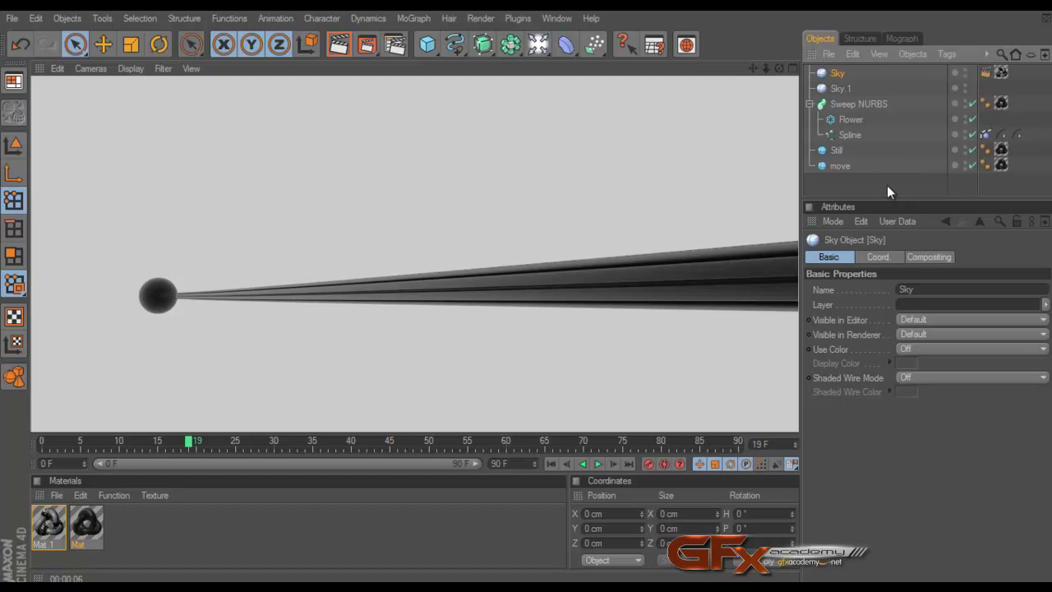
Delete the plain Sky.1 object and add a Background object in its place.
{"action": "left_click", "coordinate": [835, 89]}
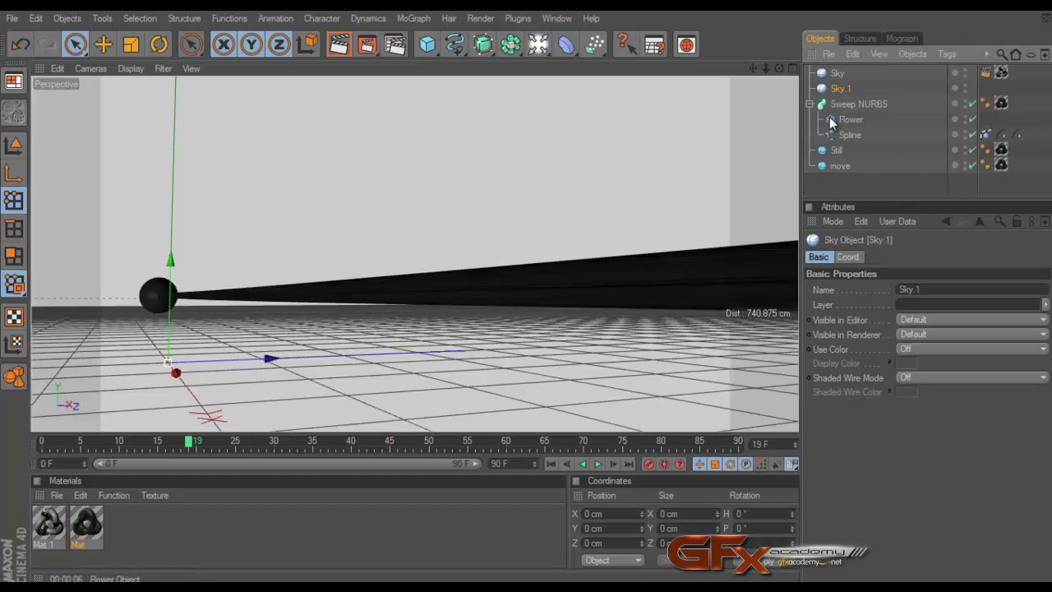
{"action": "key", "text": "Delete"}
{"action": "left_click", "coordinate": [537, 44]}
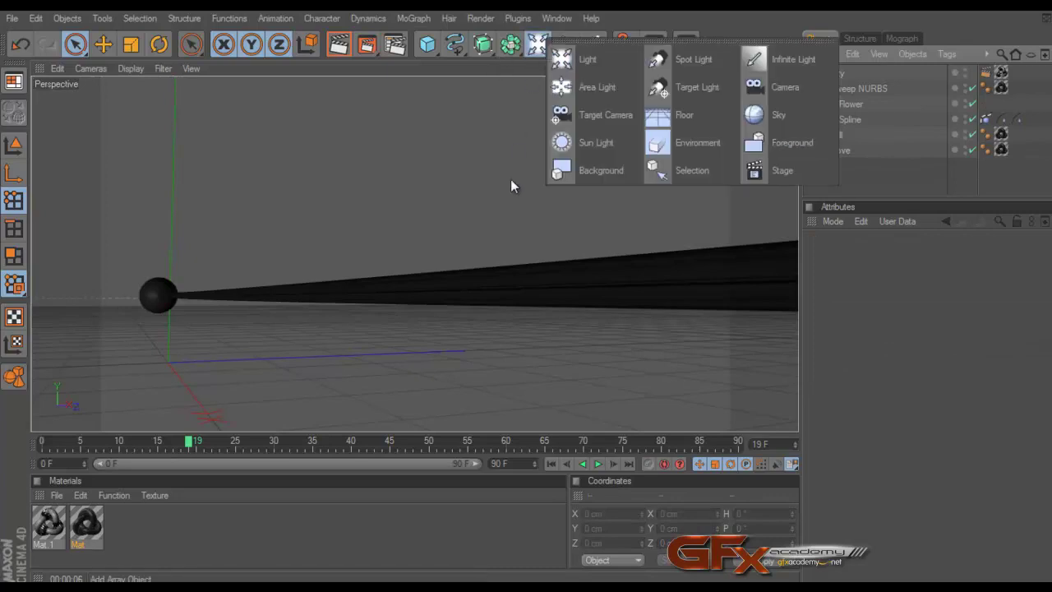
{"action": "left_click", "coordinate": [578, 173]}
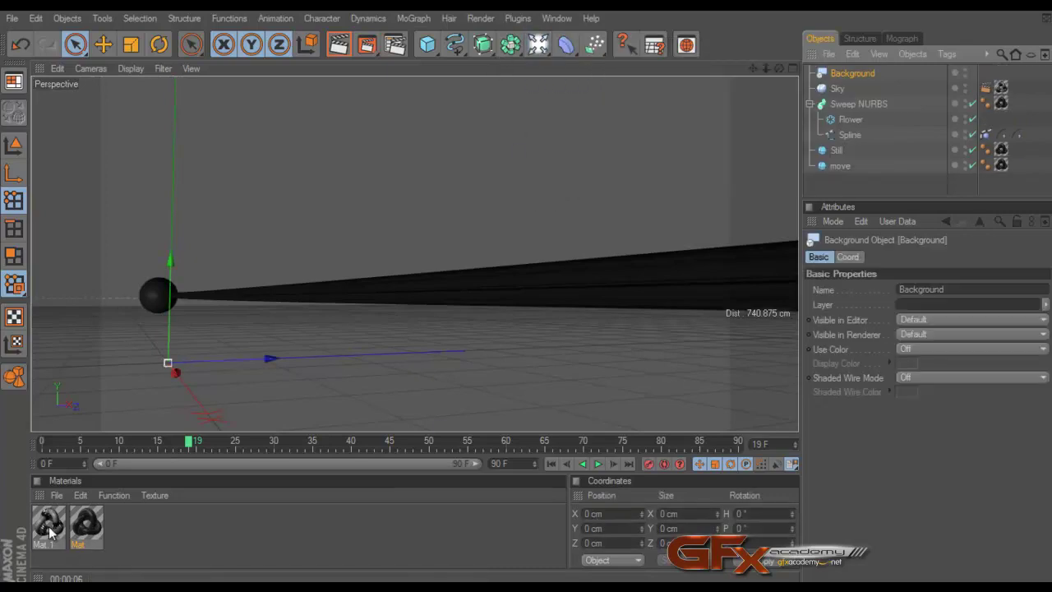
Create a new material for the Background and open it for editing.
{"action": "double_click", "coordinate": [134, 533]}
{"action": "double_click", "coordinate": [49, 524]}
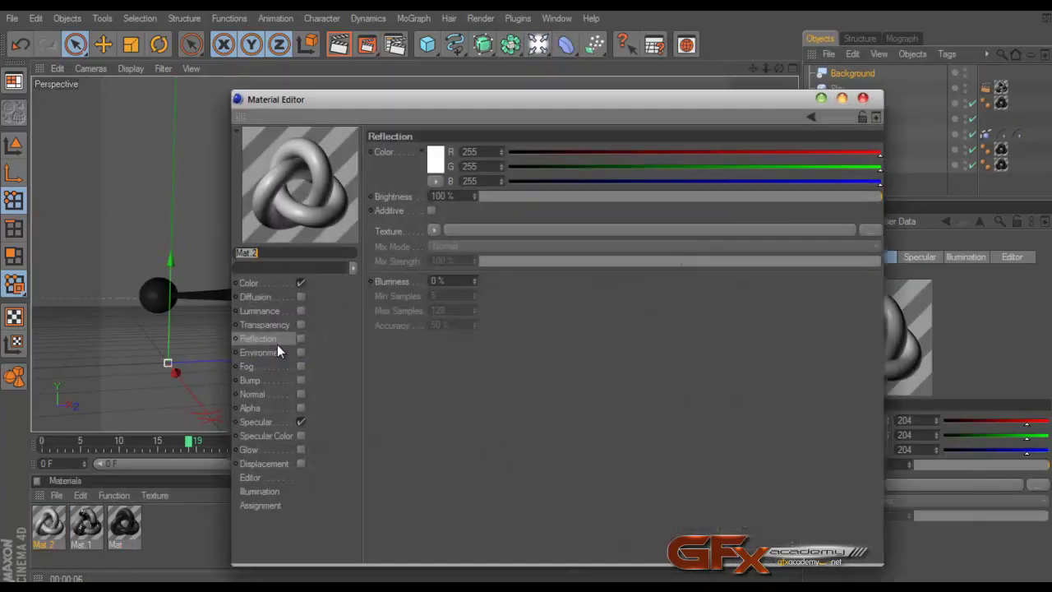
{"action": "left_click", "coordinate": [430, 217]}
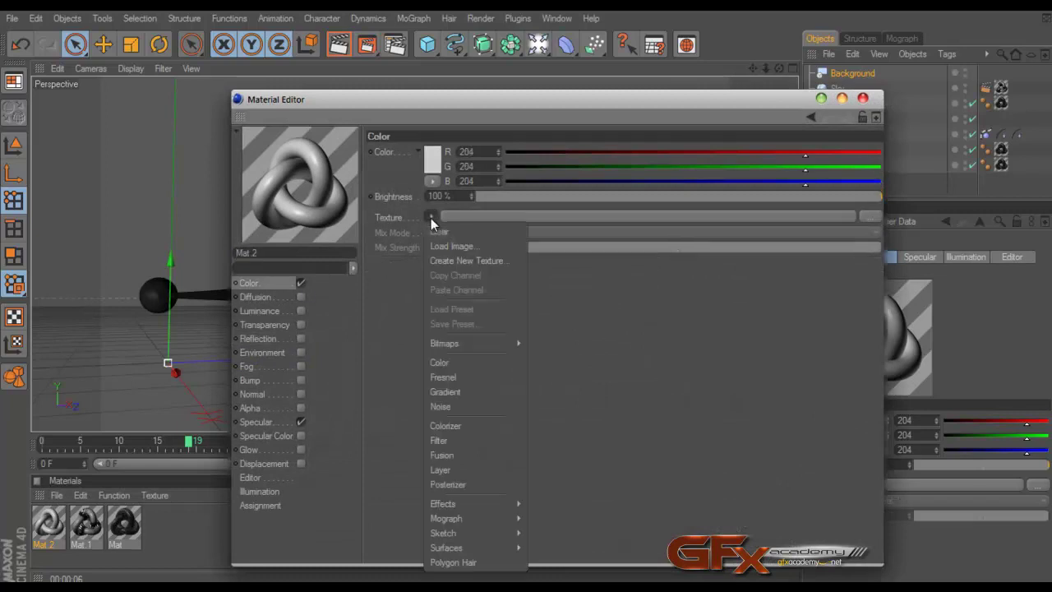
{"action": "left_click", "coordinate": [472, 366]}
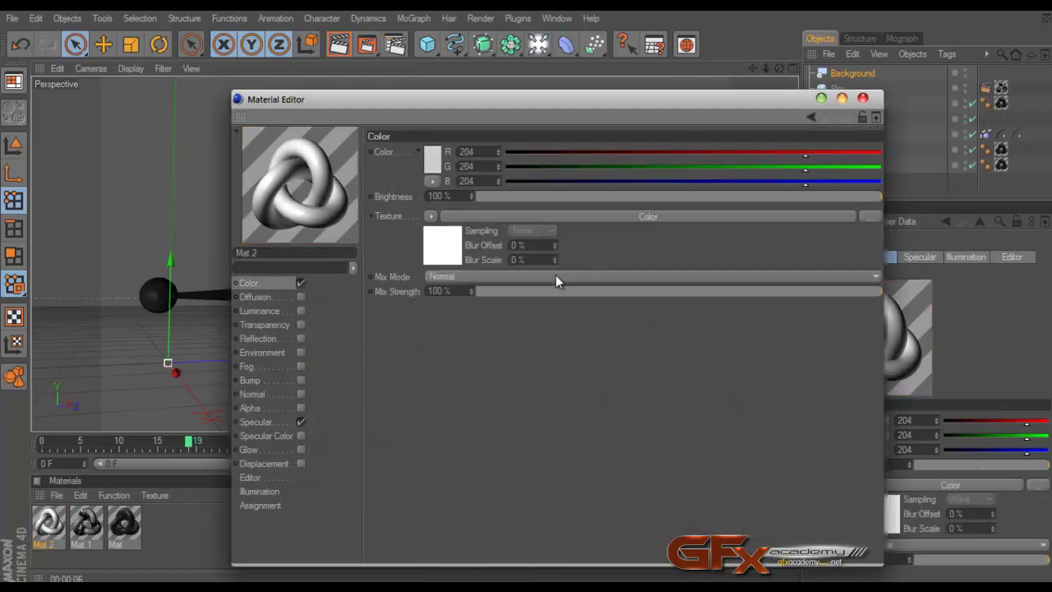
{"action": "key", "text": "ctrl+z"}
Load a Fresnel shader into the new material's Color texture and set the gradient's black knot to grey, RGB 156.
{"action": "left_click", "coordinate": [431, 217]}
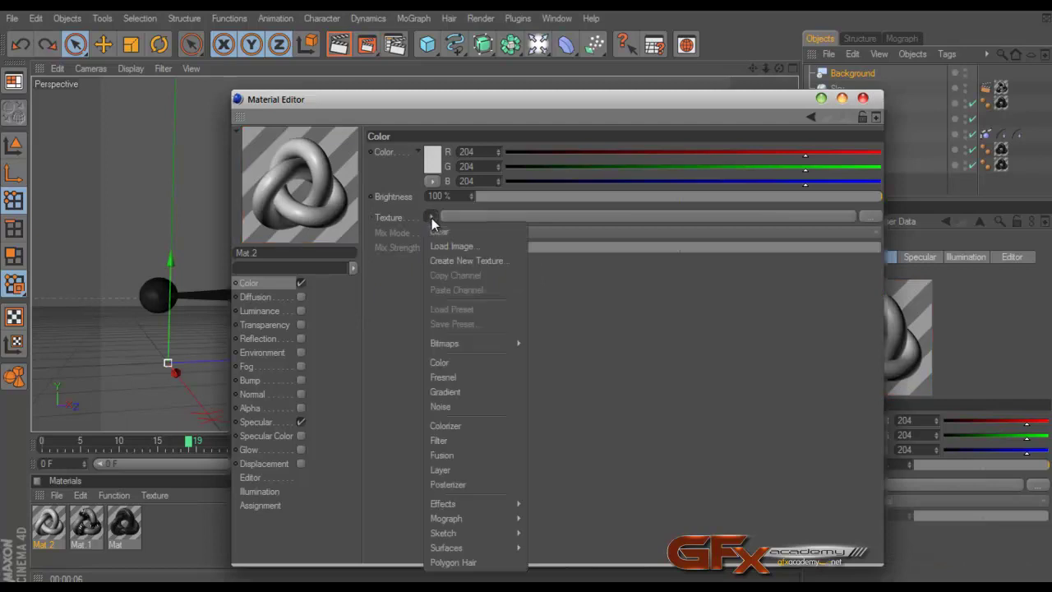
{"action": "left_click", "coordinate": [463, 378]}
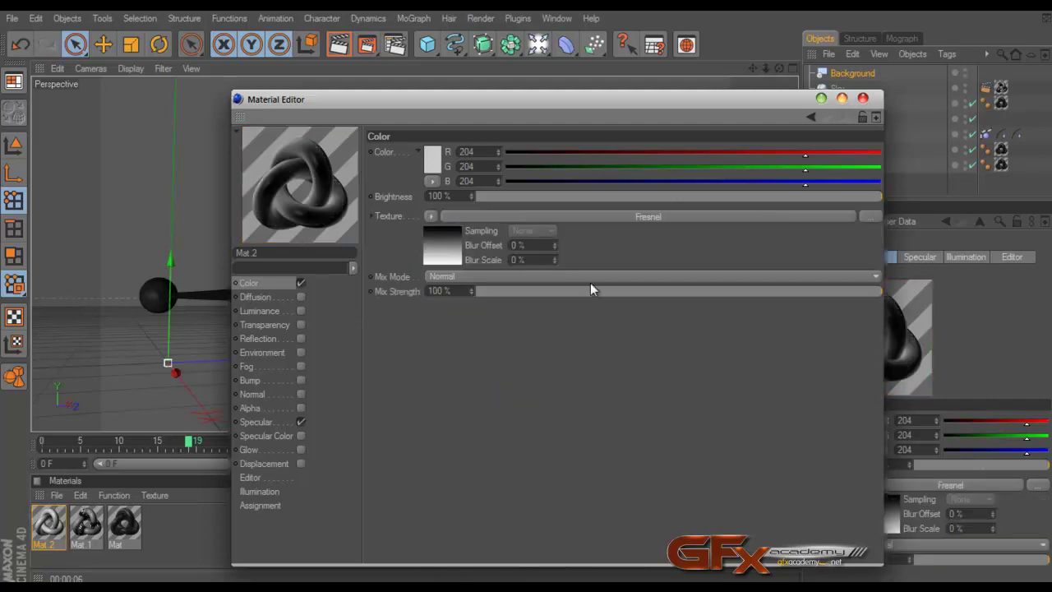
{"action": "left_click", "coordinate": [455, 256]}
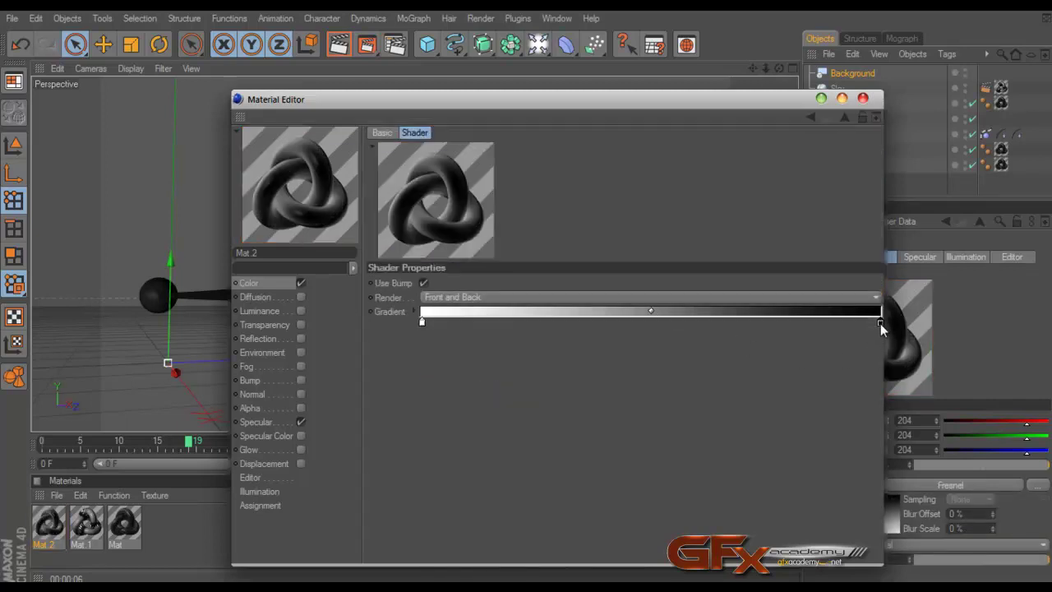
{"action": "double_click", "coordinate": [880, 322]}
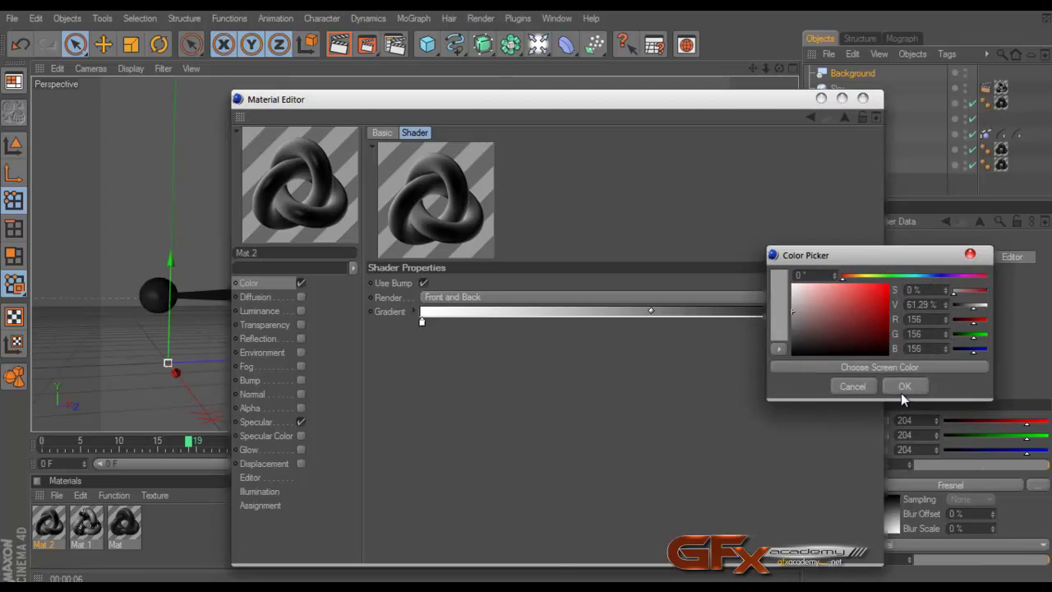
{"action": "left_click", "coordinate": [903, 387]}
{"action": "left_click", "coordinate": [862, 97]}
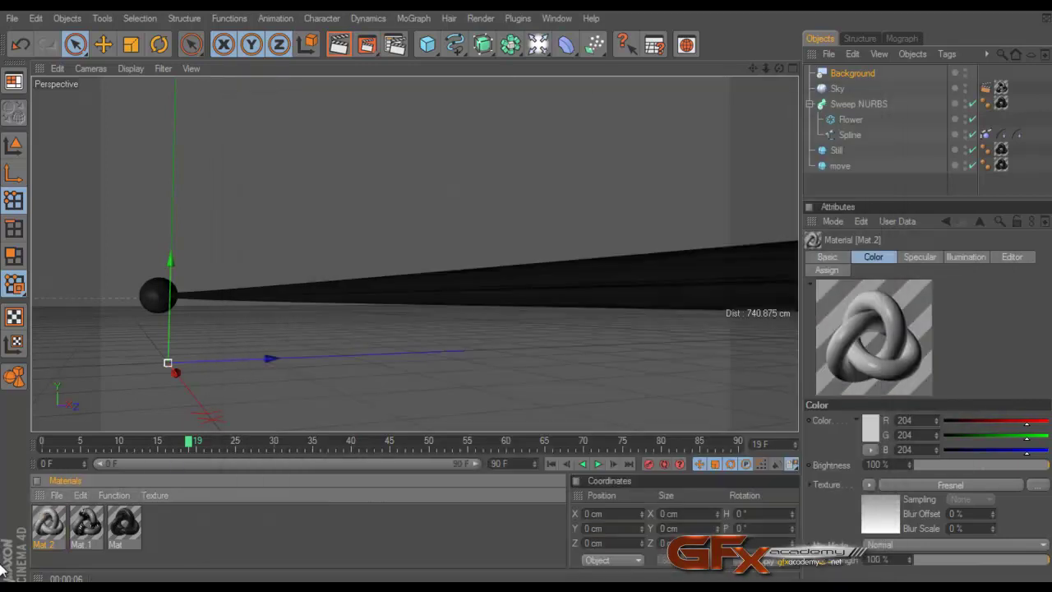
Apply material Mat.2 to the Background object and render the view.
{"action": "left_click_drag", "start_coordinate": [827, 82], "coordinate": [830, 74]}
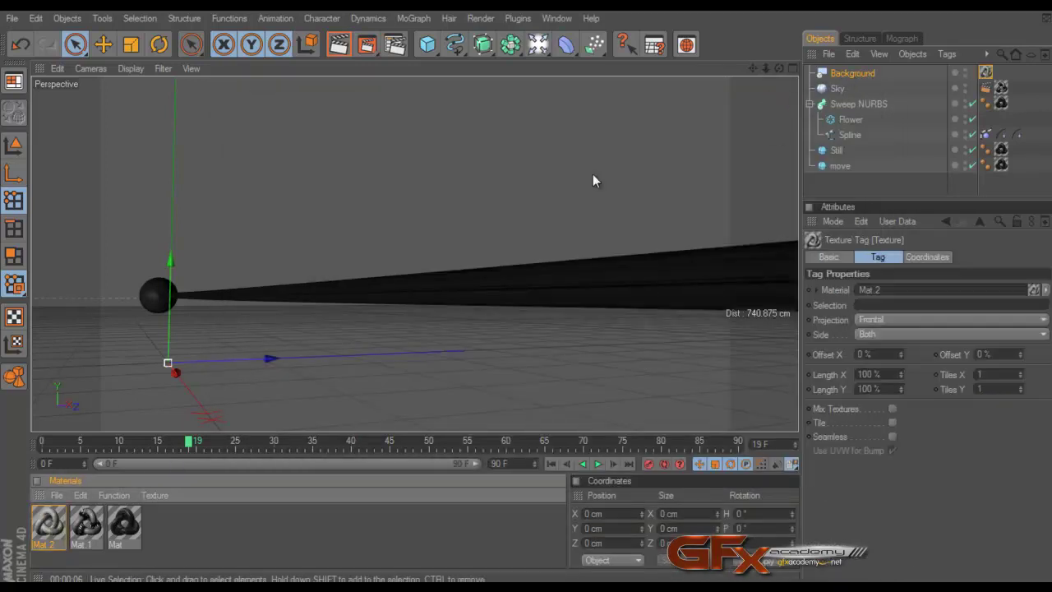
{"action": "left_click", "coordinate": [339, 43]}
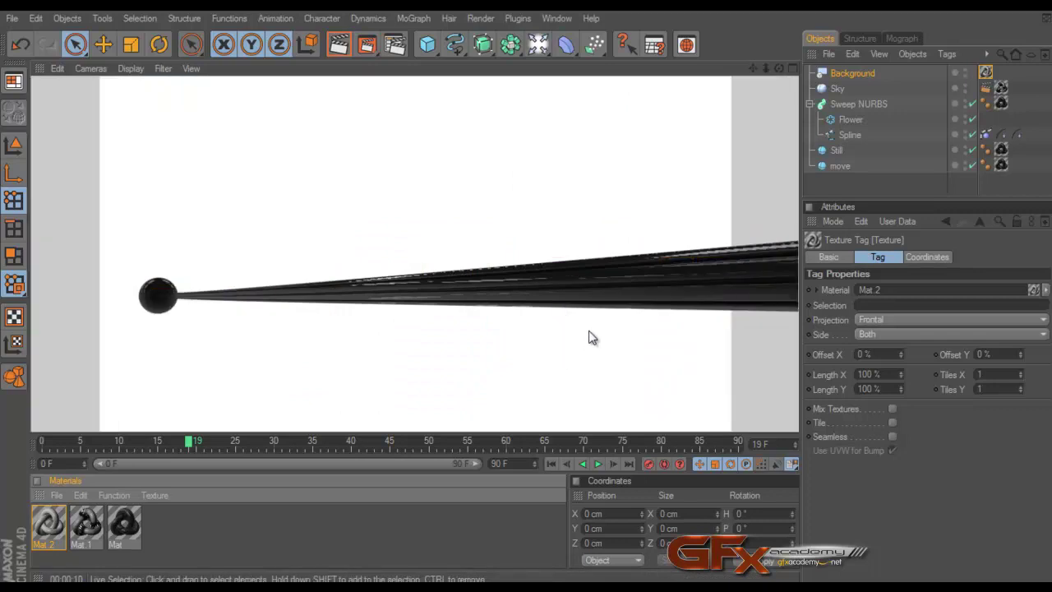
Play the animation from the start to frame 8 and reframe the perspective around the Still sphere, with the wire stretching away from it.
{"action": "left_click", "coordinate": [550, 463]}
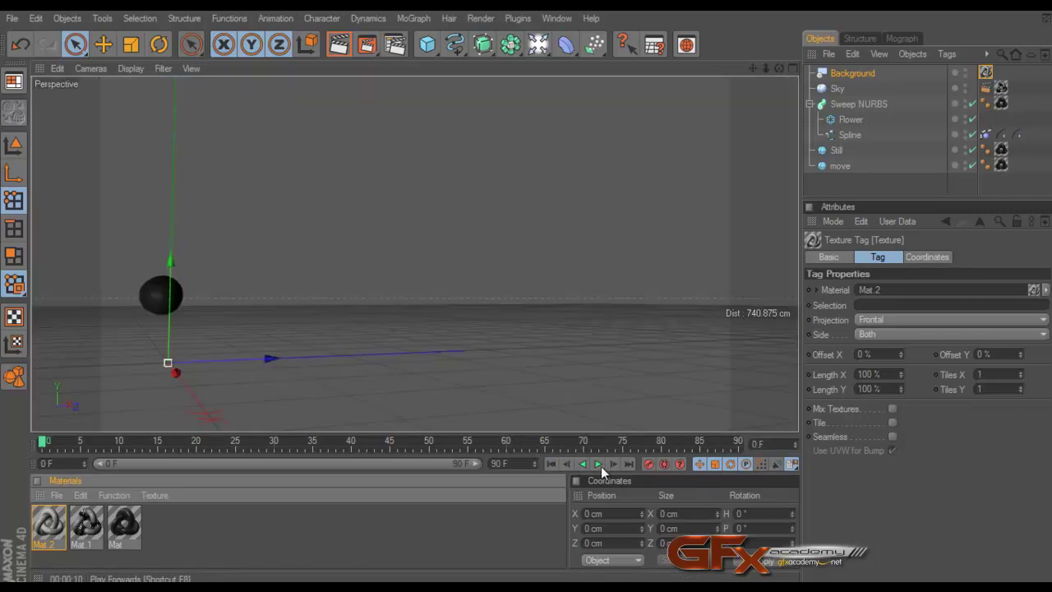
{"action": "left_click", "coordinate": [598, 464]}
{"action": "left_click", "coordinate": [599, 464]}
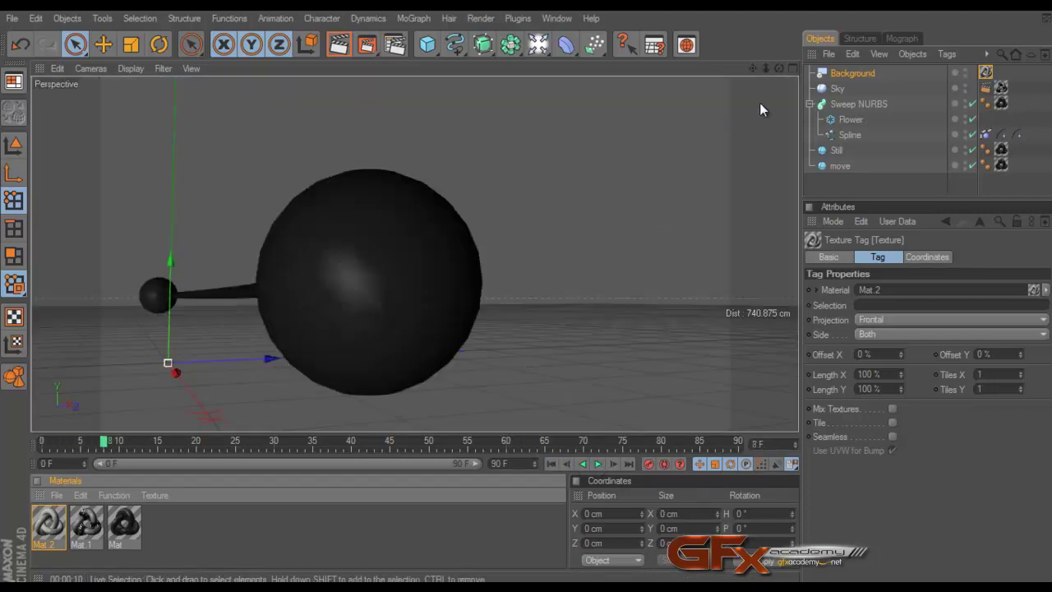
{"action": "mouse_move", "coordinate": [514, 290]}
{"action": "left_mouse_down", "text": "alt"}
{"action": "mouse_move", "coordinate": [528, 296]}
{"action": "mouse_move", "coordinate": [517, 275]}
{"action": "mouse_move", "coordinate": [760, 120]}
{"action": "mouse_move", "coordinate": [756, 72]}
{"action": "mouse_move", "coordinate": [526, 292]}
{"action": "left_mouse_up", "text": "alt"}
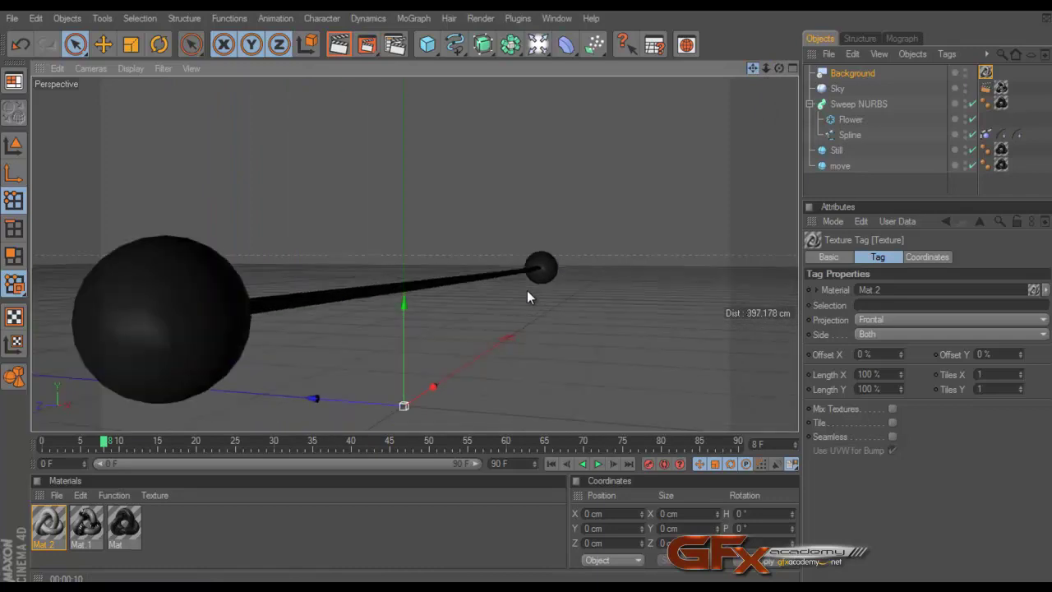
{"action": "left_click", "coordinate": [834, 151]}
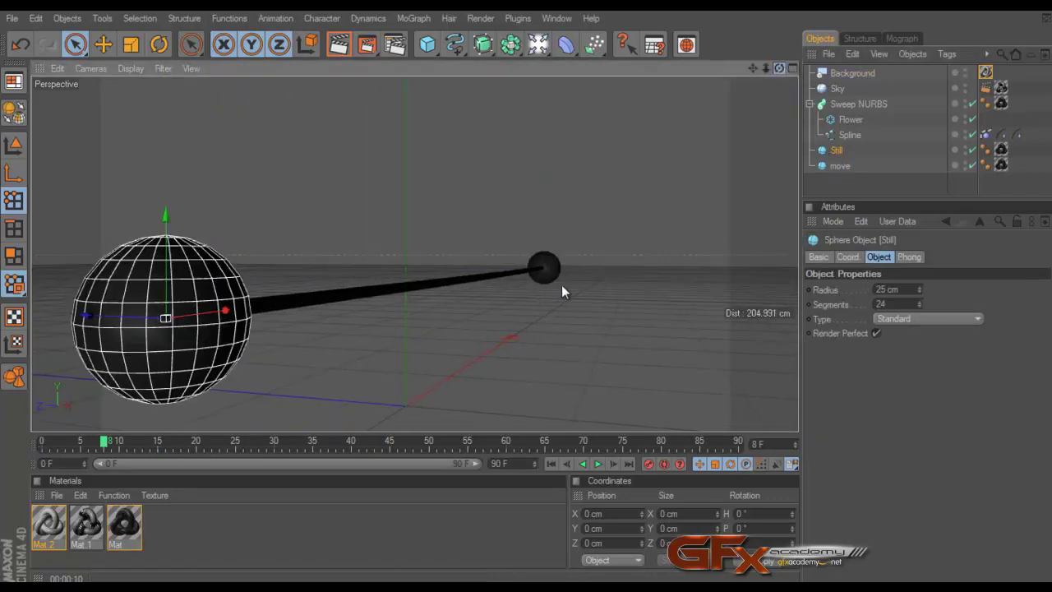
{"action": "left_click_drag", "start_coordinate": [562, 285], "coordinate": [804, 71], "text": "alt"}
Replay the animation from the start, stop at frame 6, and render the perspective view.
{"action": "left_click", "coordinate": [580, 464]}
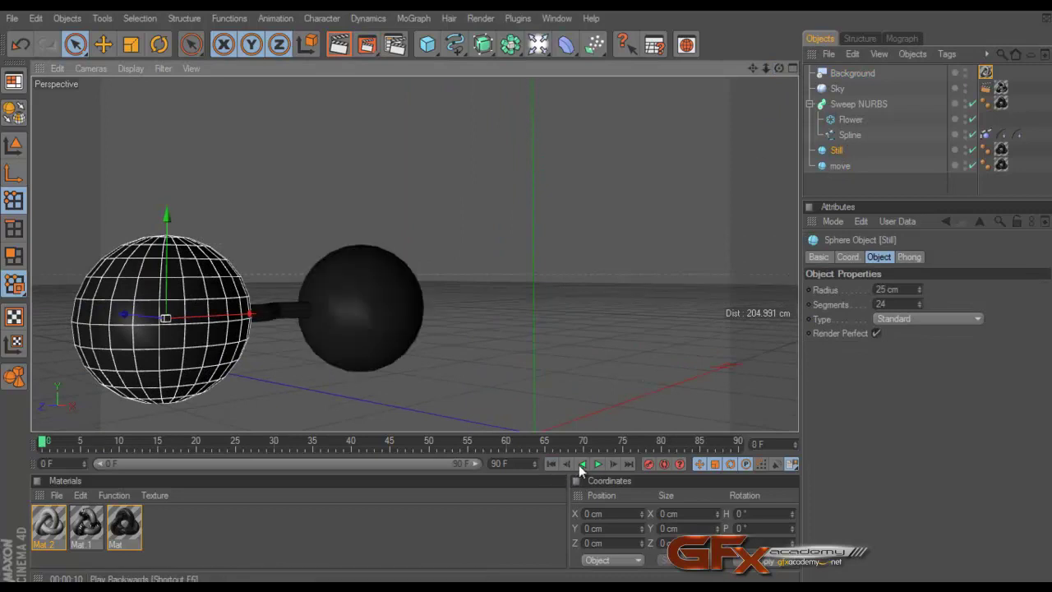
{"action": "left_click", "coordinate": [597, 464]}
{"action": "left_click", "coordinate": [597, 464]}
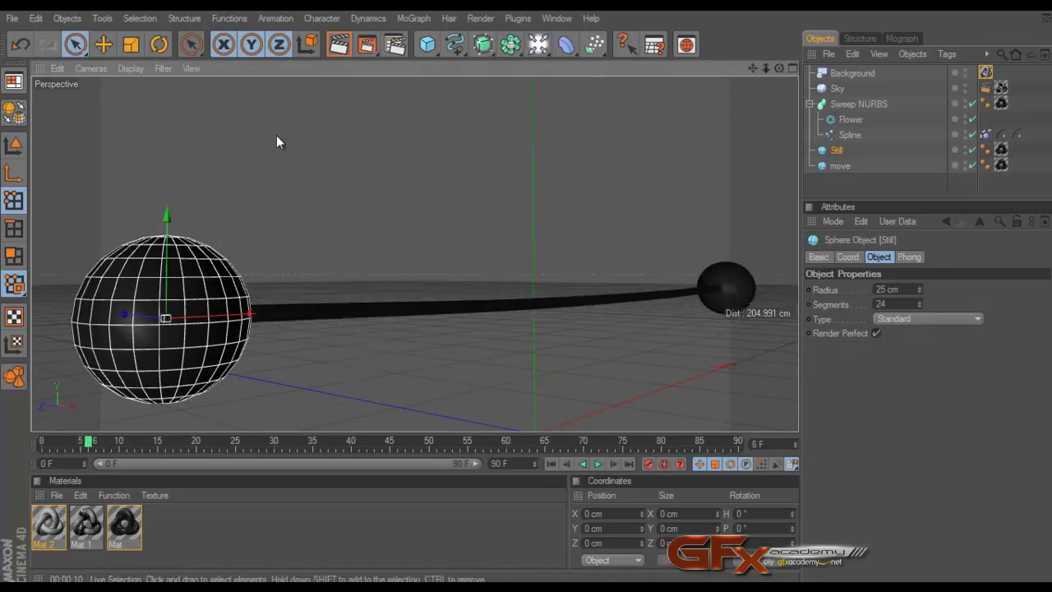
{"action": "key", "text": "ctrl+r"}
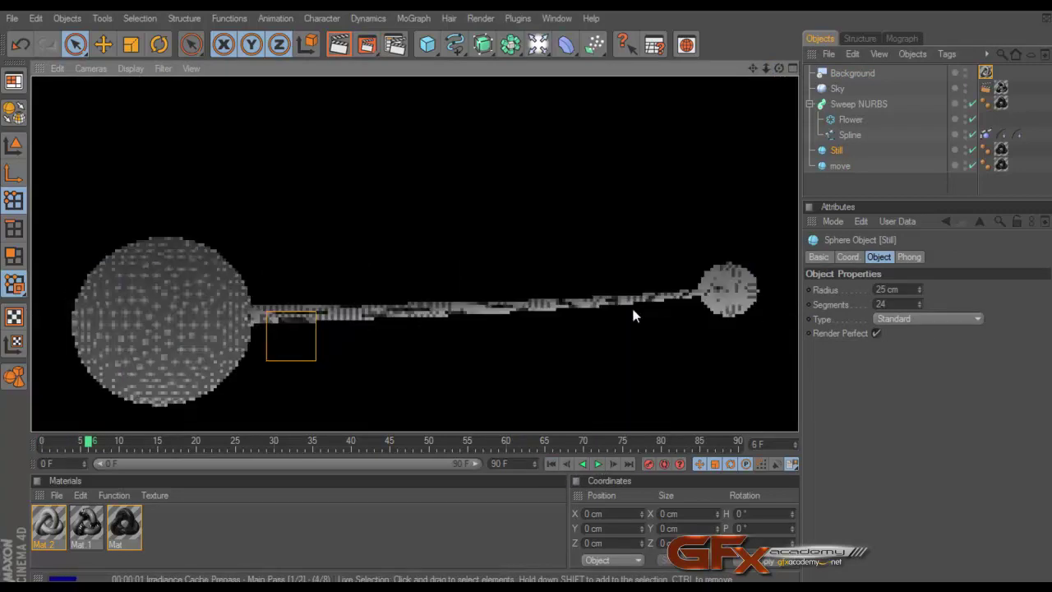